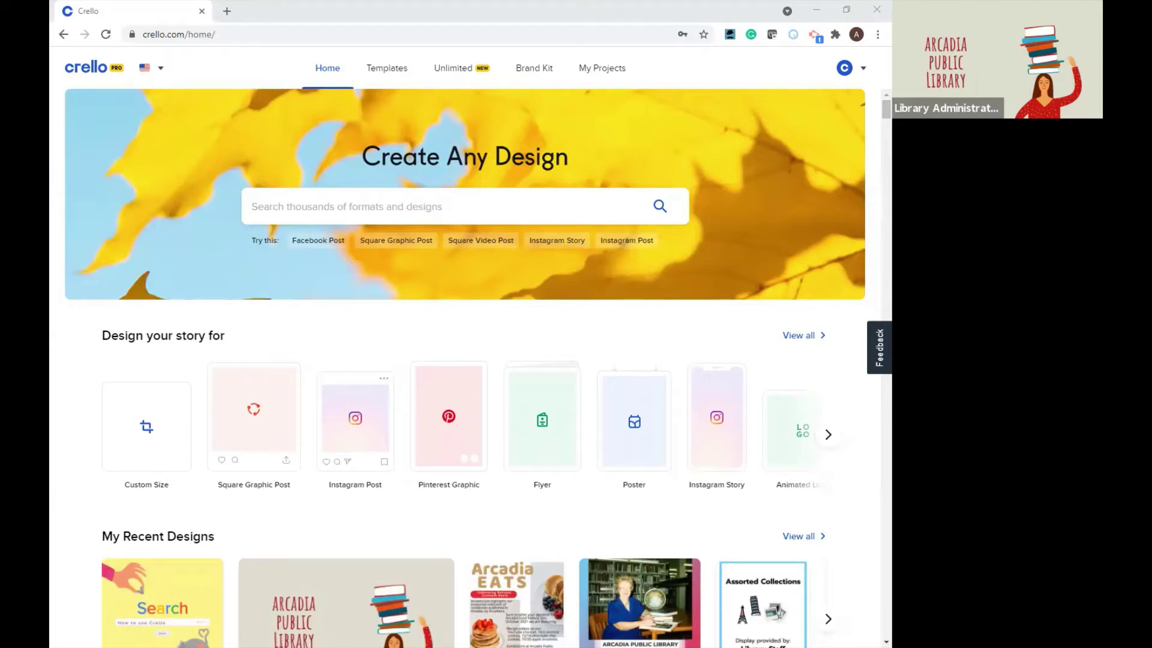
Open the template library and filter the animated designs to Square Video Post
left_click(381, 71)
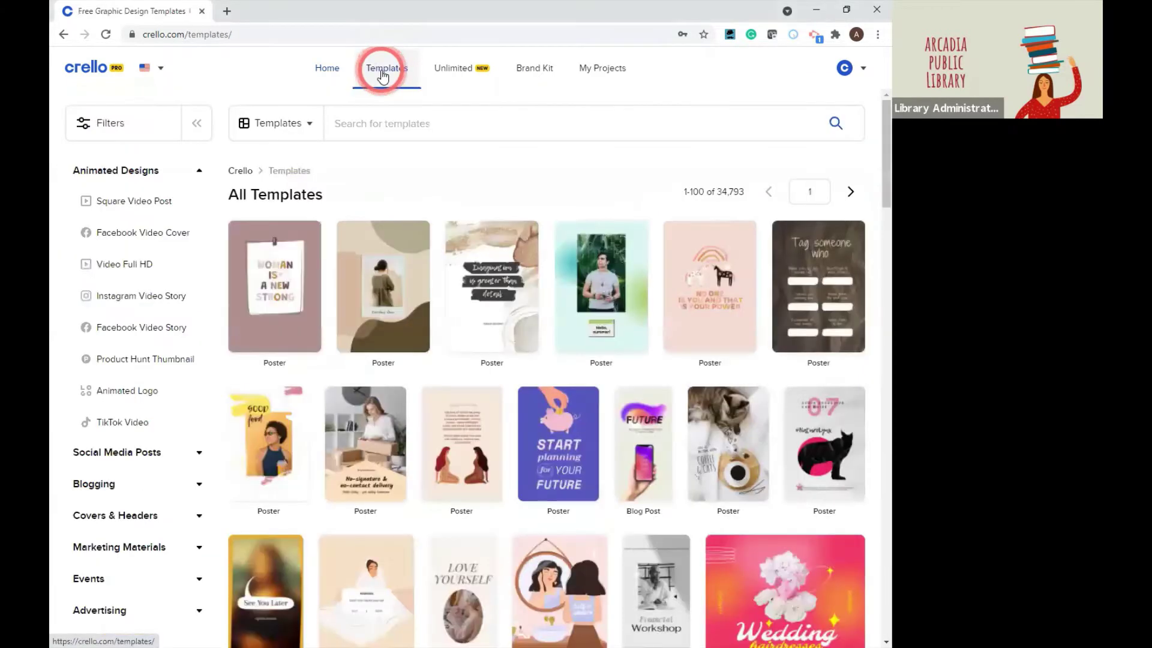
left_click(158, 192)
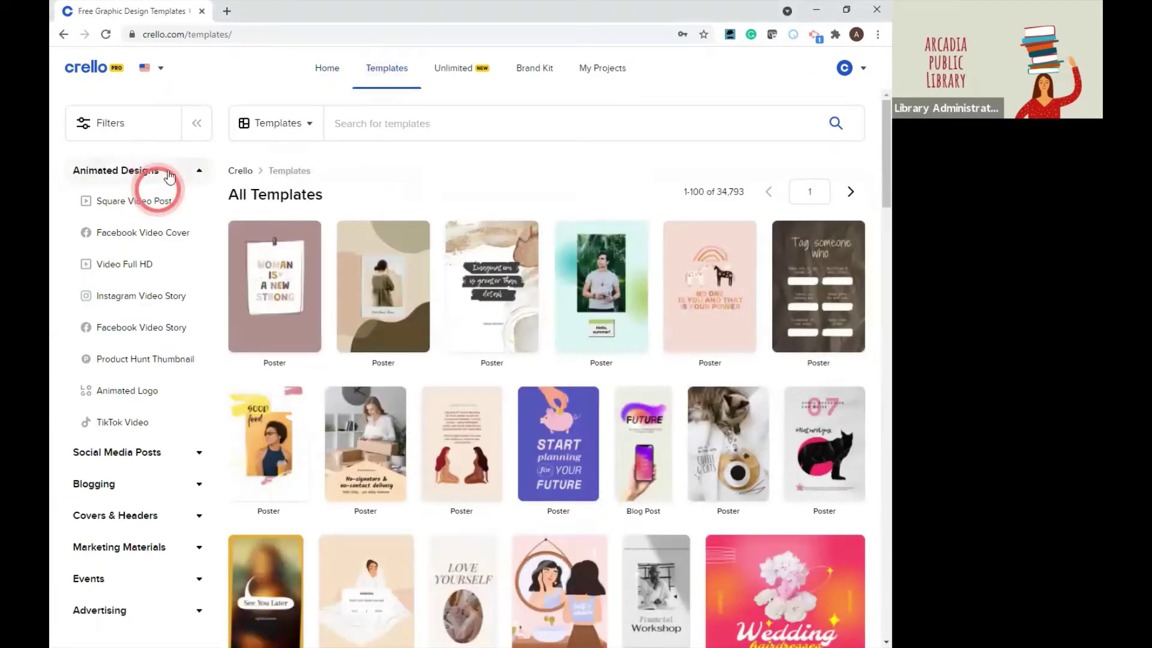
left_click(157, 416)
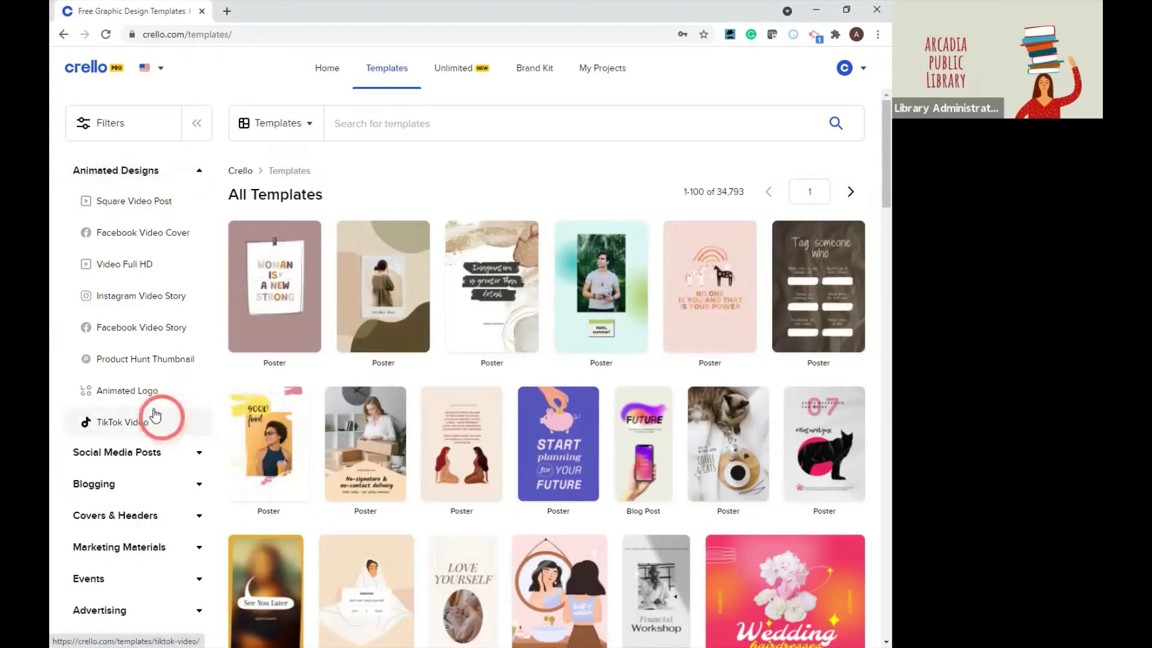
left_click(153, 205)
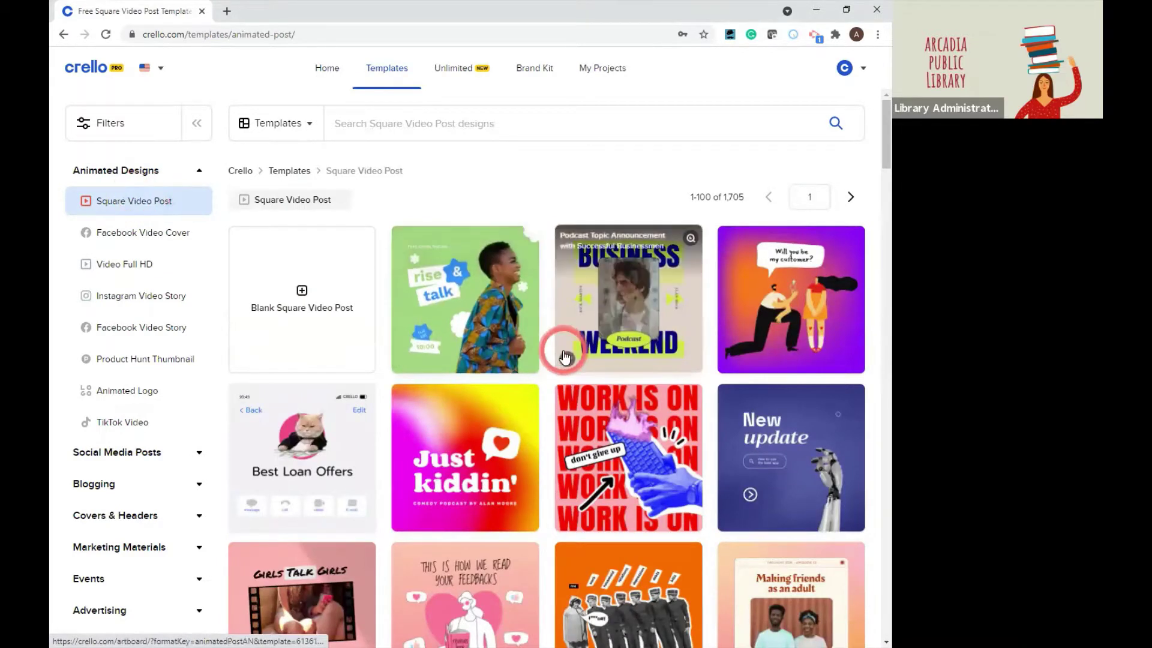
Browse the Square Video Post templates and open the "Make a budget— and stick to it" design for editing
left_click(605, 357)
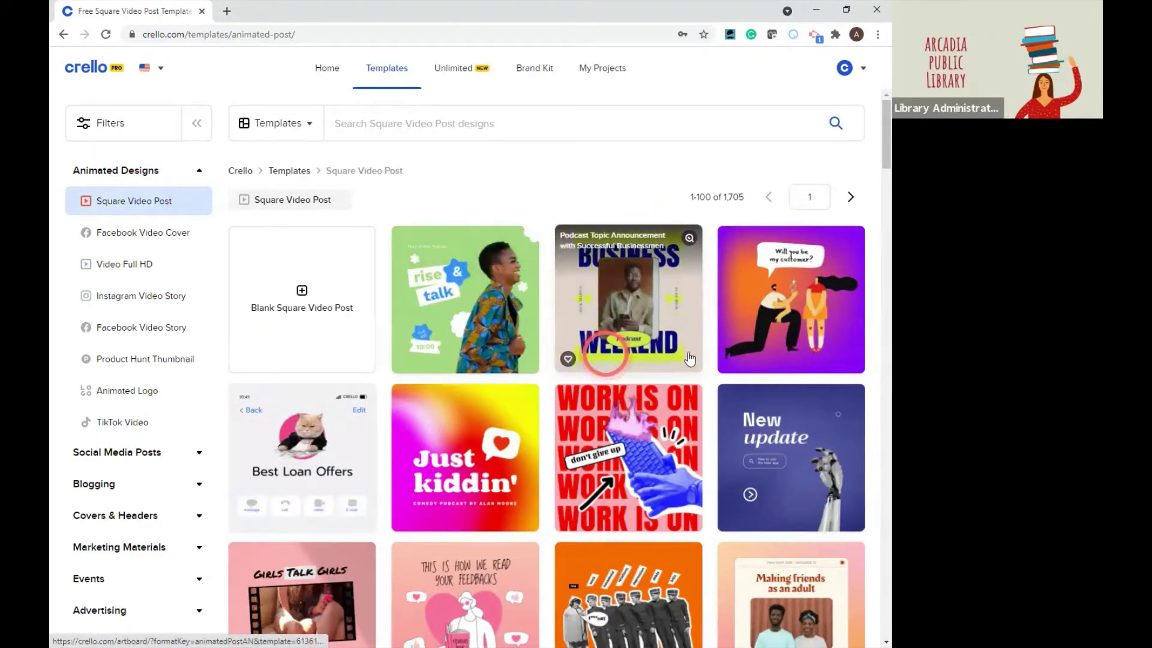
left_click(765, 343)
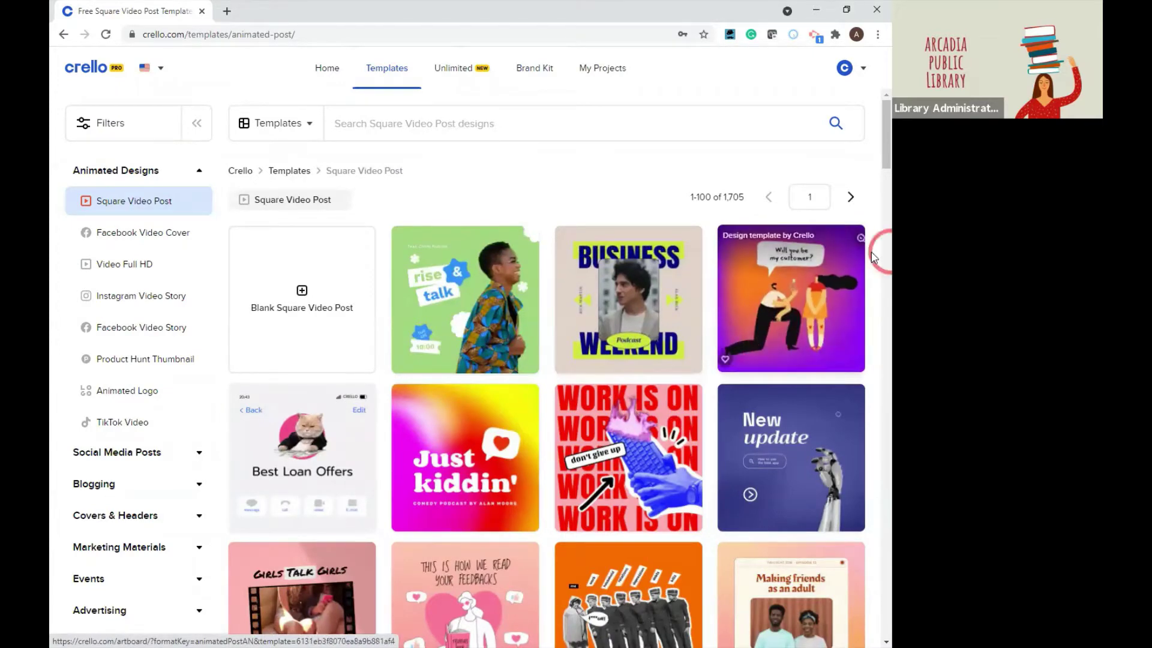
left_click_drag(871, 160, 872, 315)
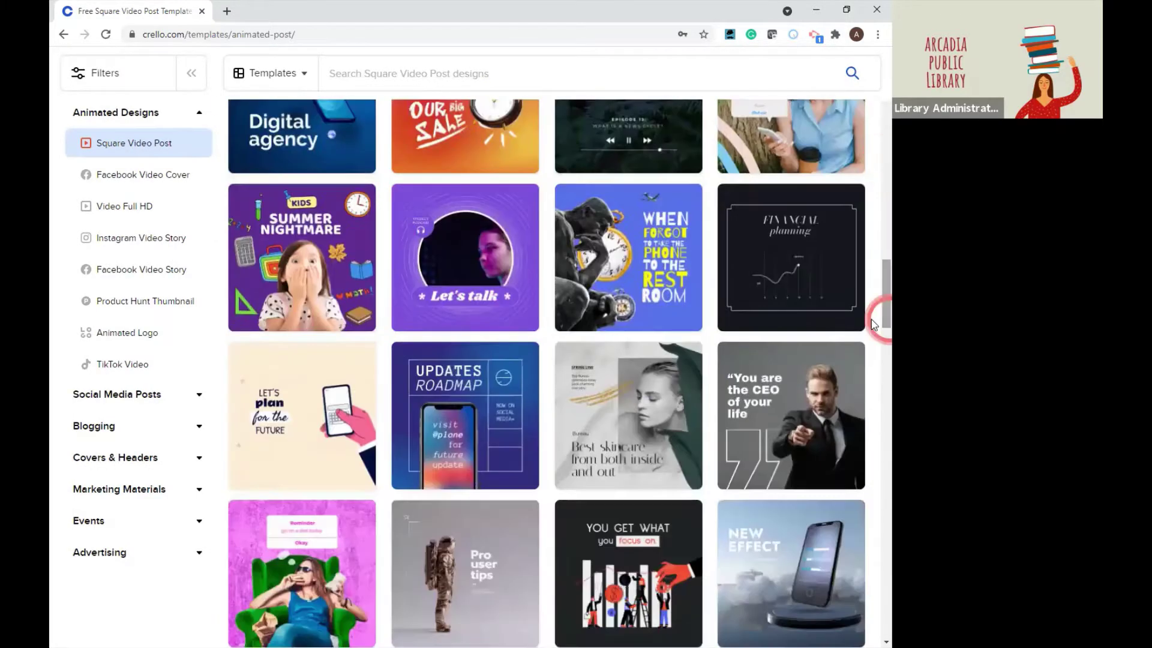
left_click(425, 465)
left_click(321, 456)
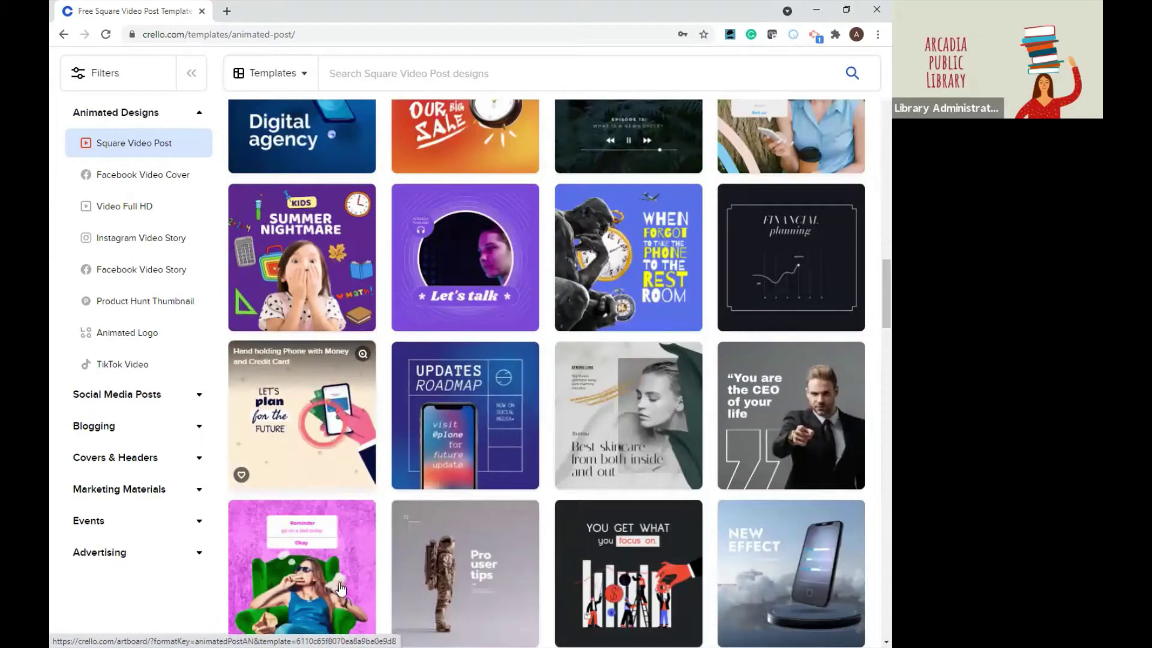
left_click_drag(871, 286, 871, 350)
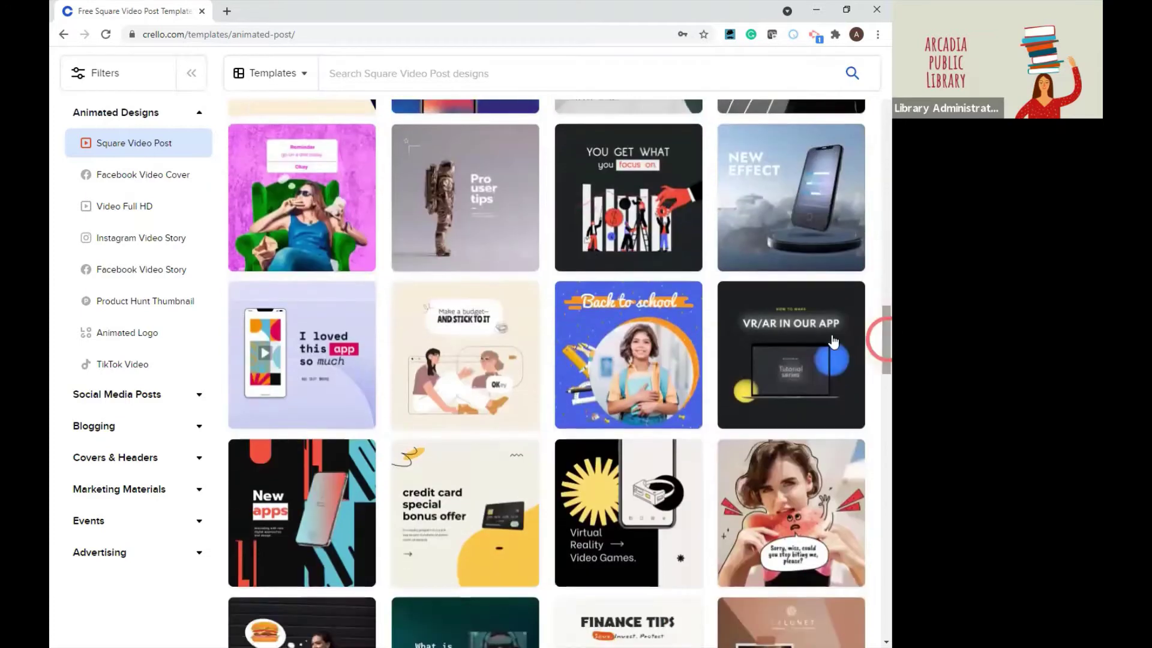
left_click(443, 376)
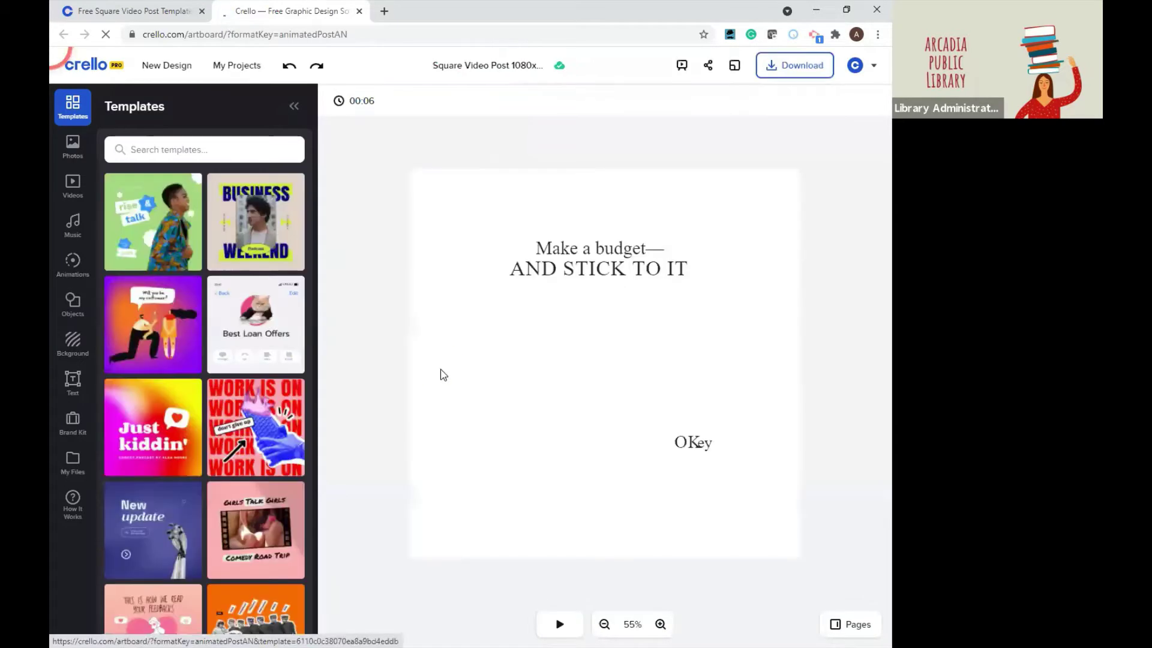
Play the budget template's animation on the canvas and stop the playback
left_click(443, 374)
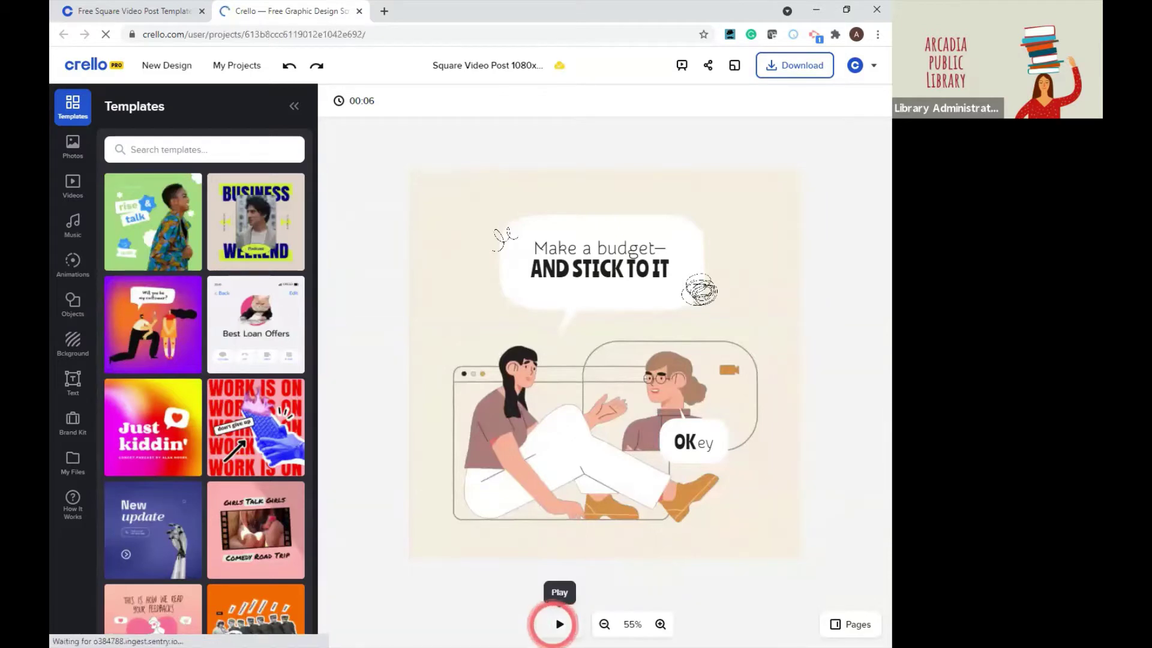
left_click(560, 624)
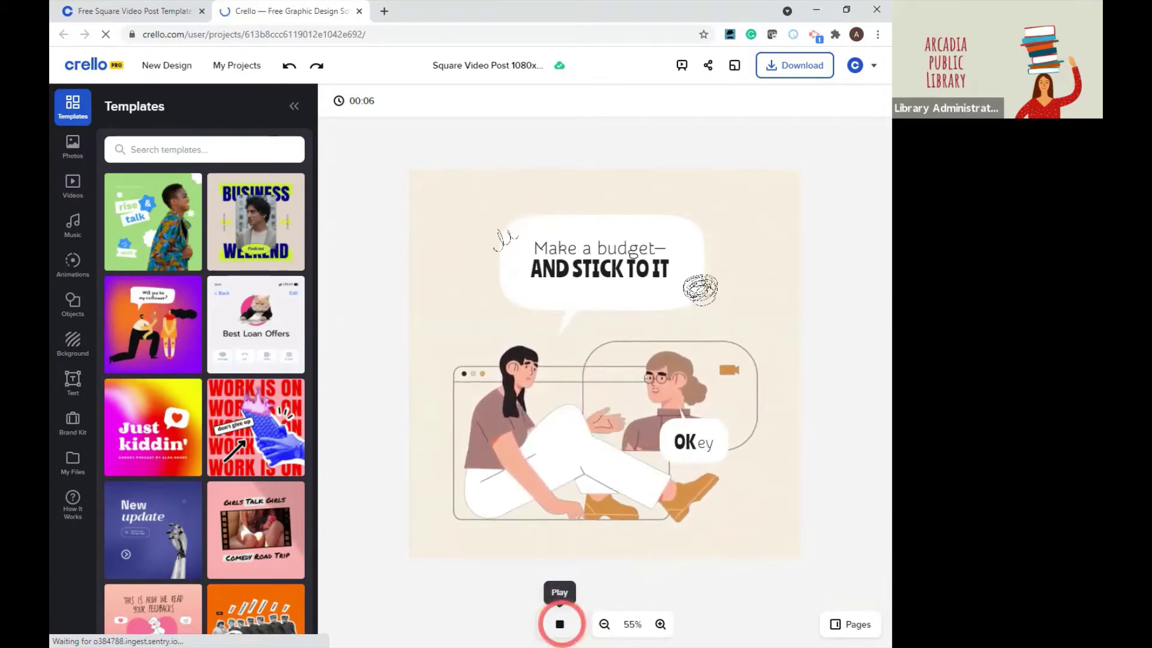
left_click(560, 624)
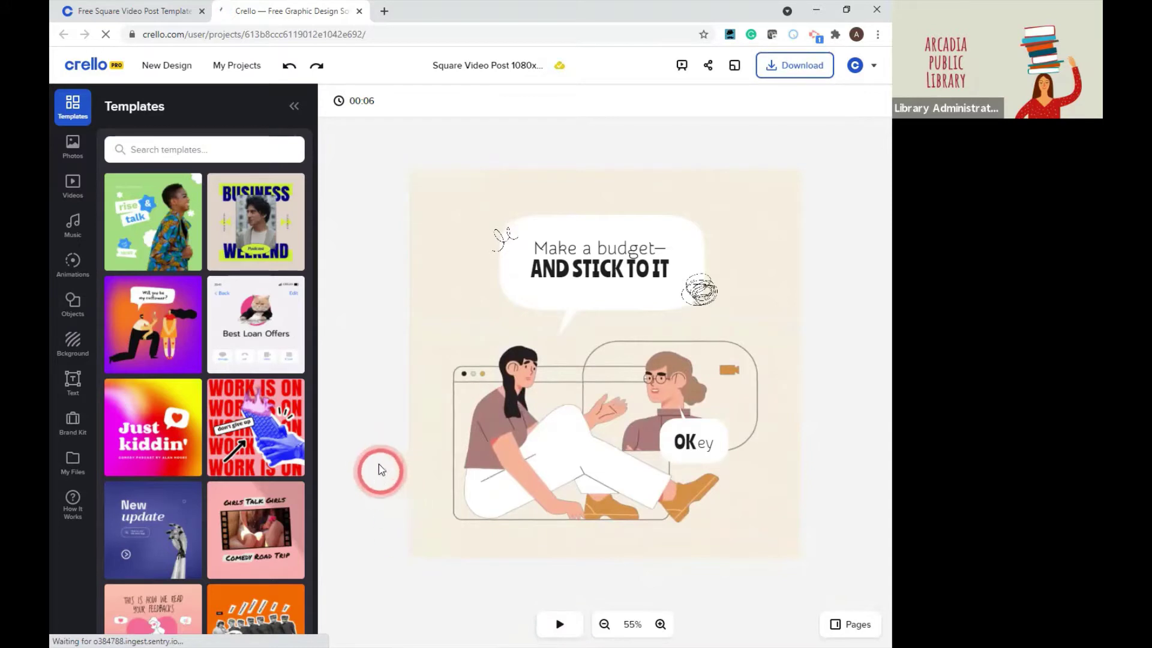
Nudge the illustration of the two women slightly down, and select the squiggle and the "Make a budget—" text
left_click(507, 498)
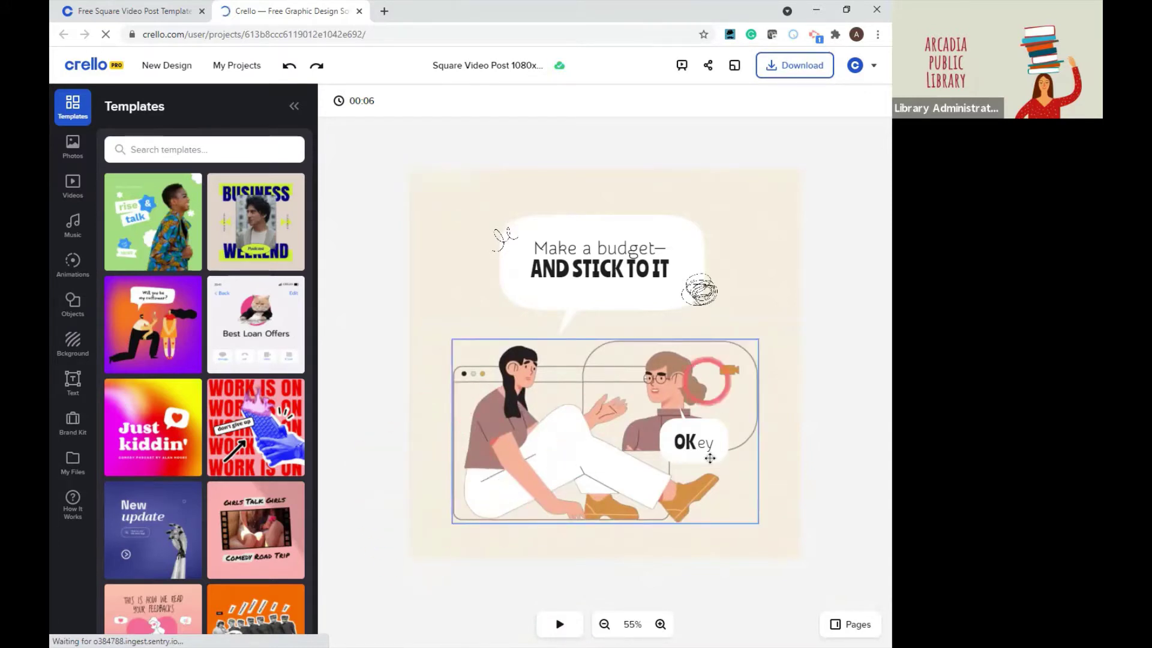
left_click(463, 390)
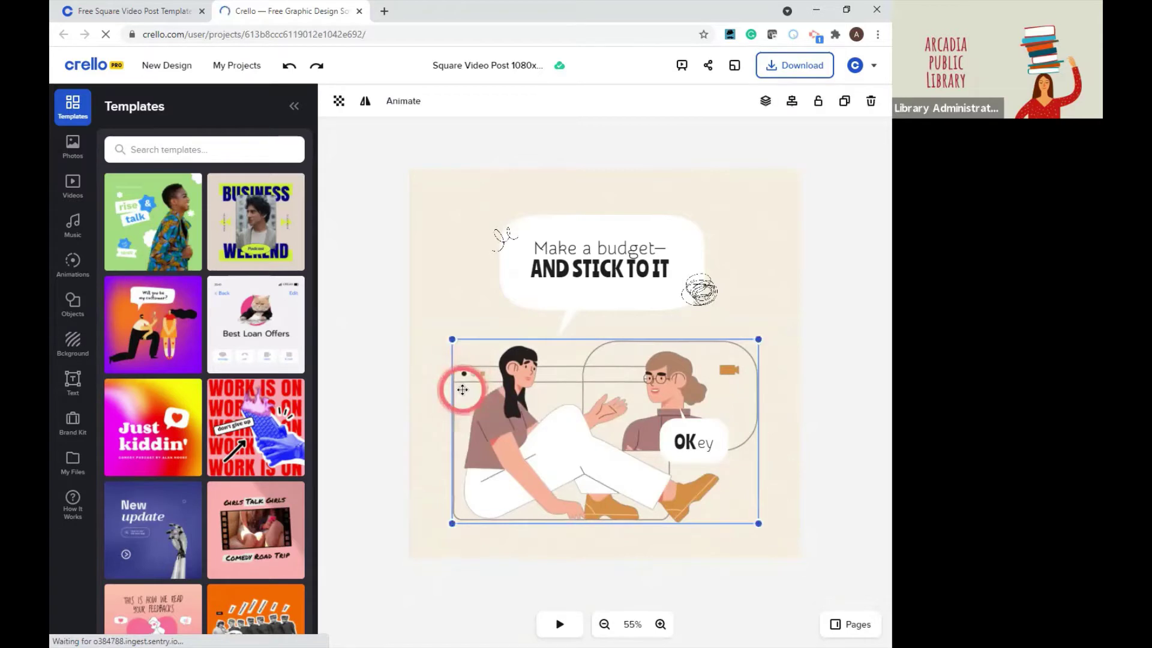
mouse_move(462, 390)
left_mouse_down()
mouse_move(457, 352)
mouse_move(459, 394)
left_mouse_up()
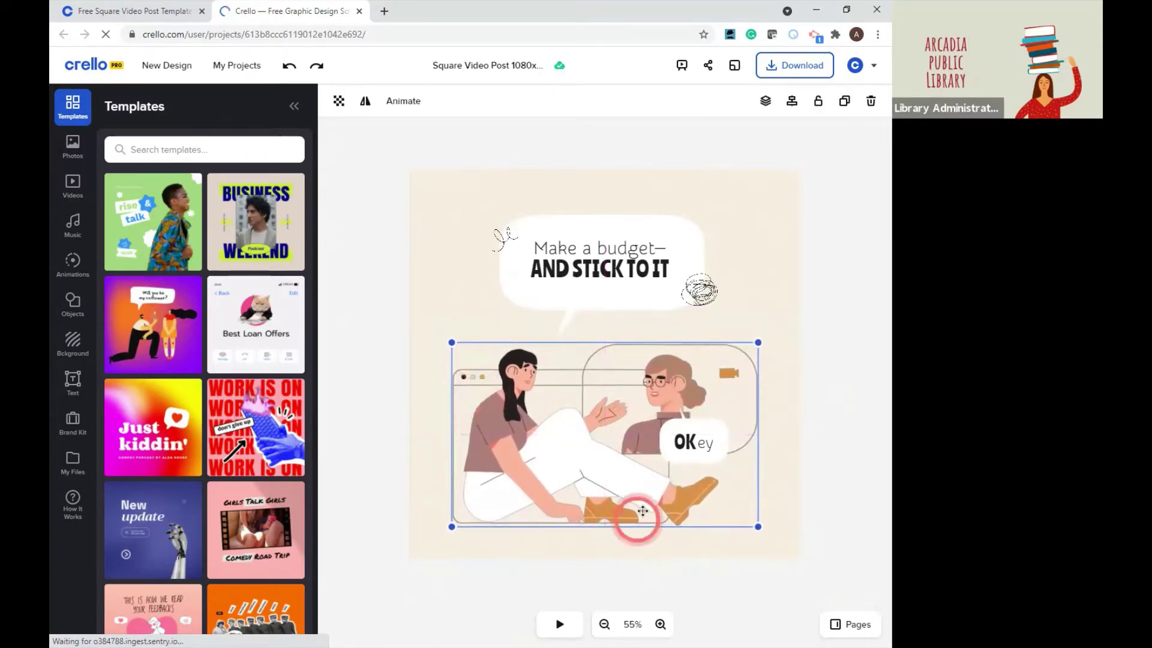
left_click(874, 396)
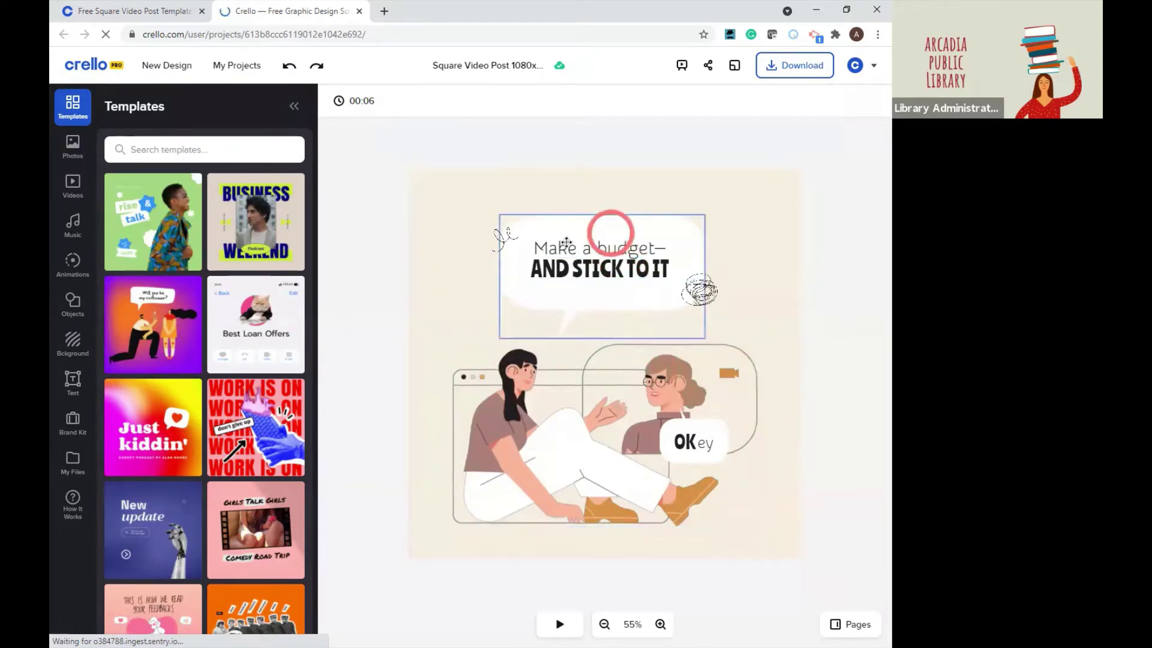
left_click(509, 241)
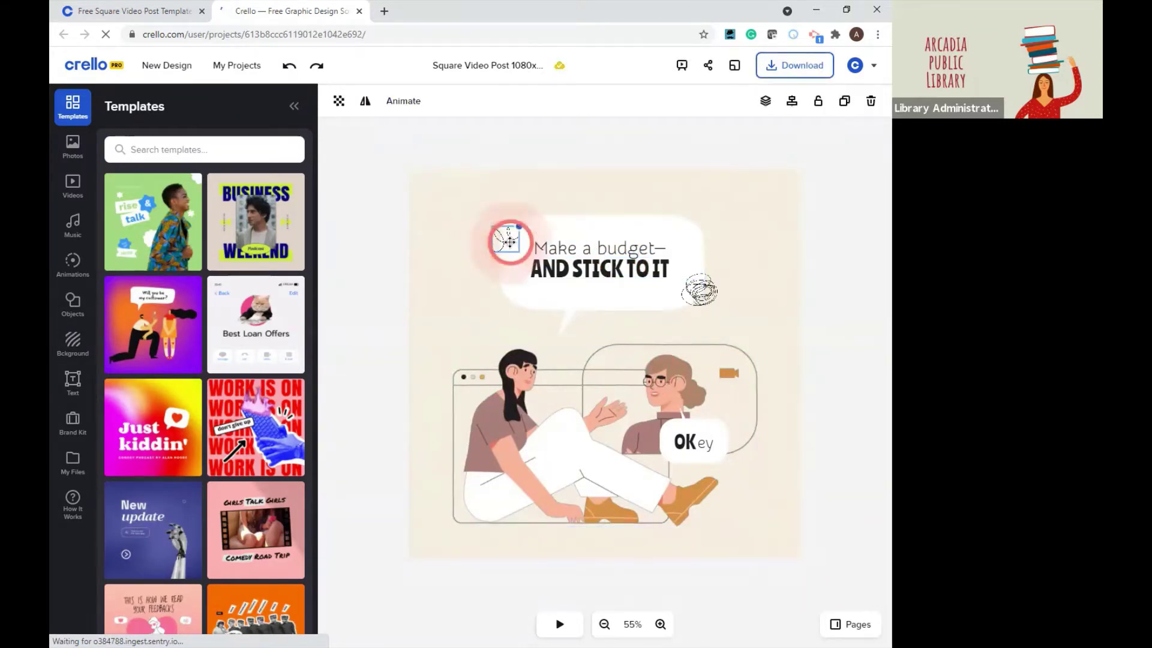
left_click(592, 246)
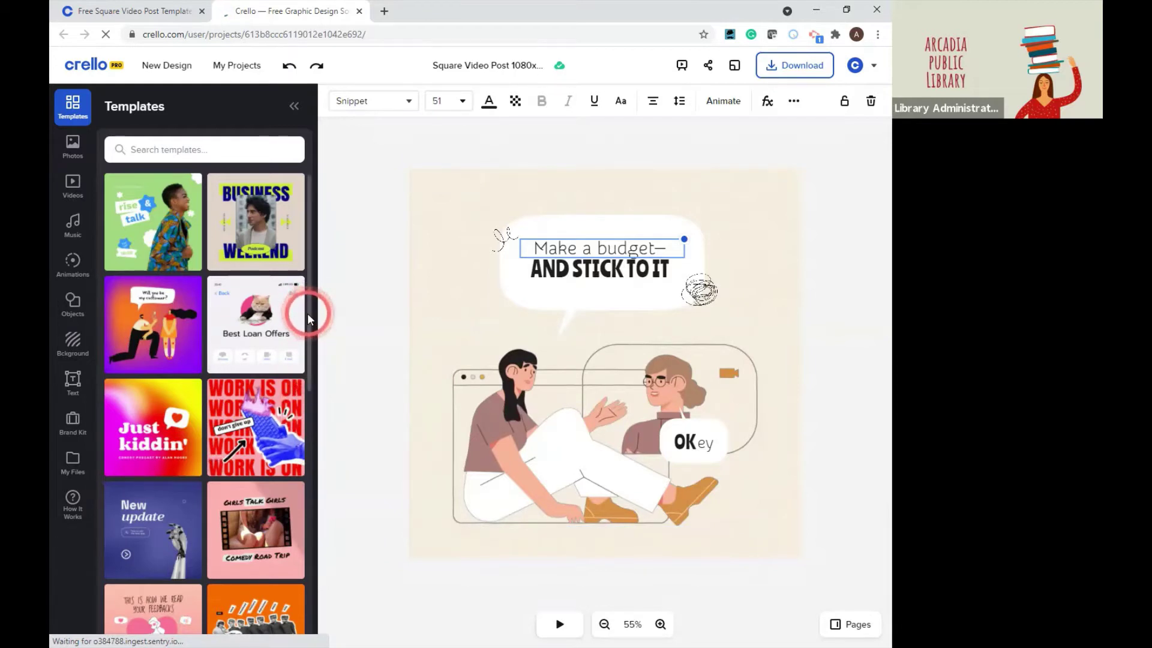
Replace the design with the "This is how we read your feedbacks" template and stop its preview
left_click_drag(308, 313, 306, 282)
left_click(161, 291)
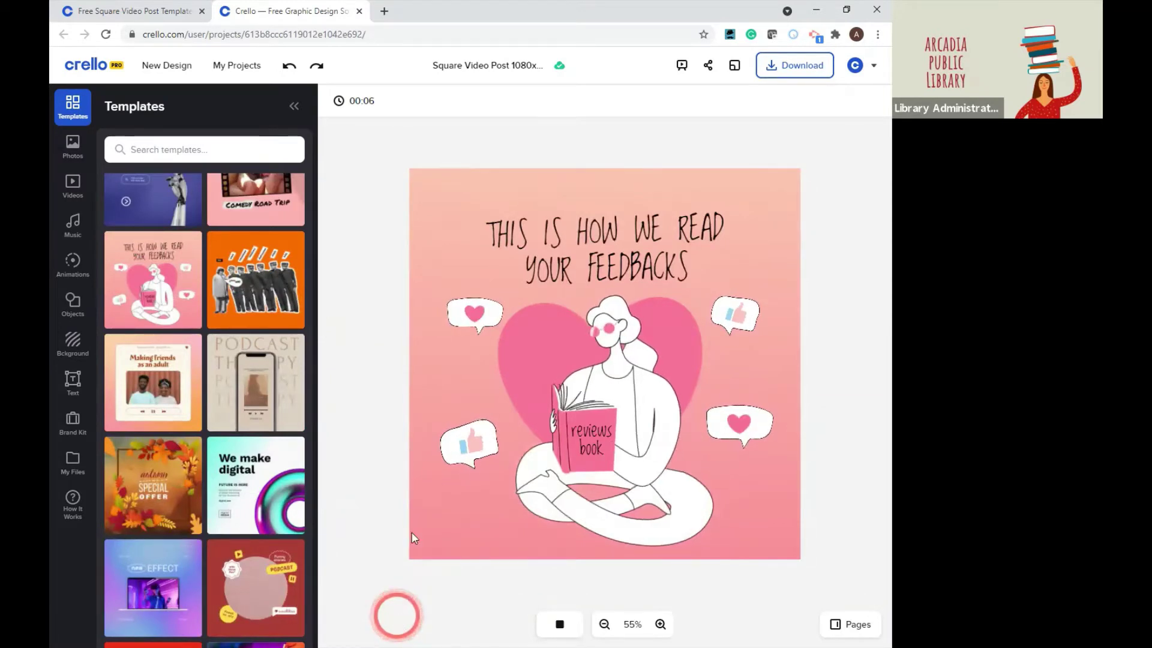
left_click(574, 352)
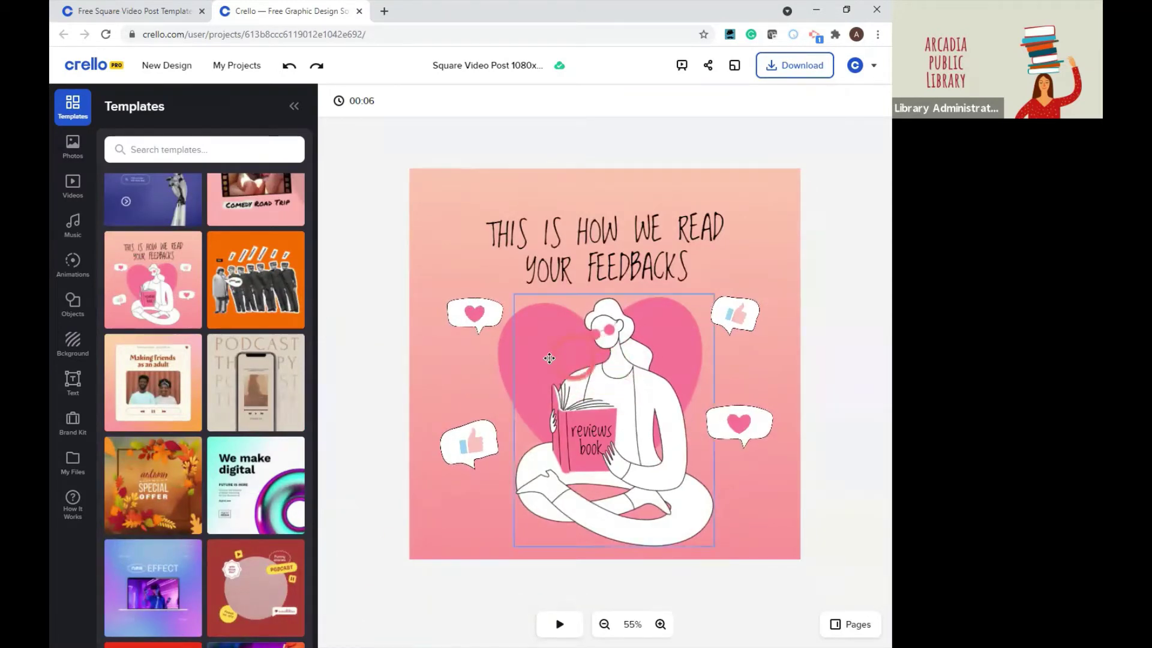
Move the reading woman off the pink heart, select the heart and speech bubbles, and return the woman to her original place
left_click_drag(572, 358, 610, 368)
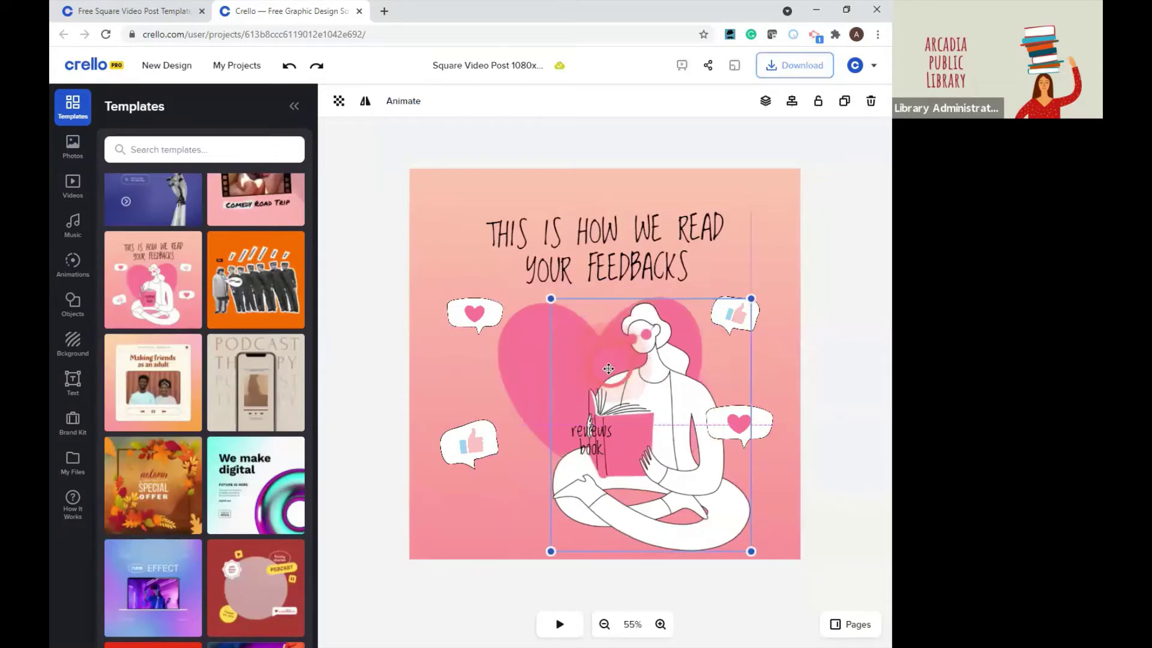
left_click(506, 348)
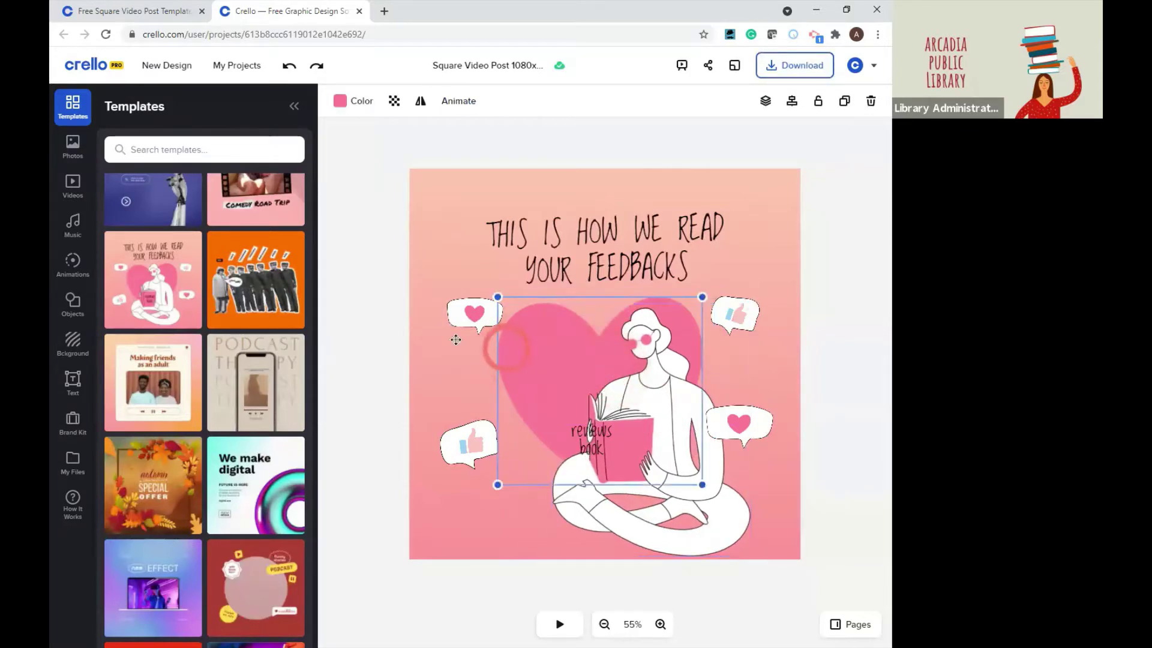
left_click(466, 306)
left_click(452, 454)
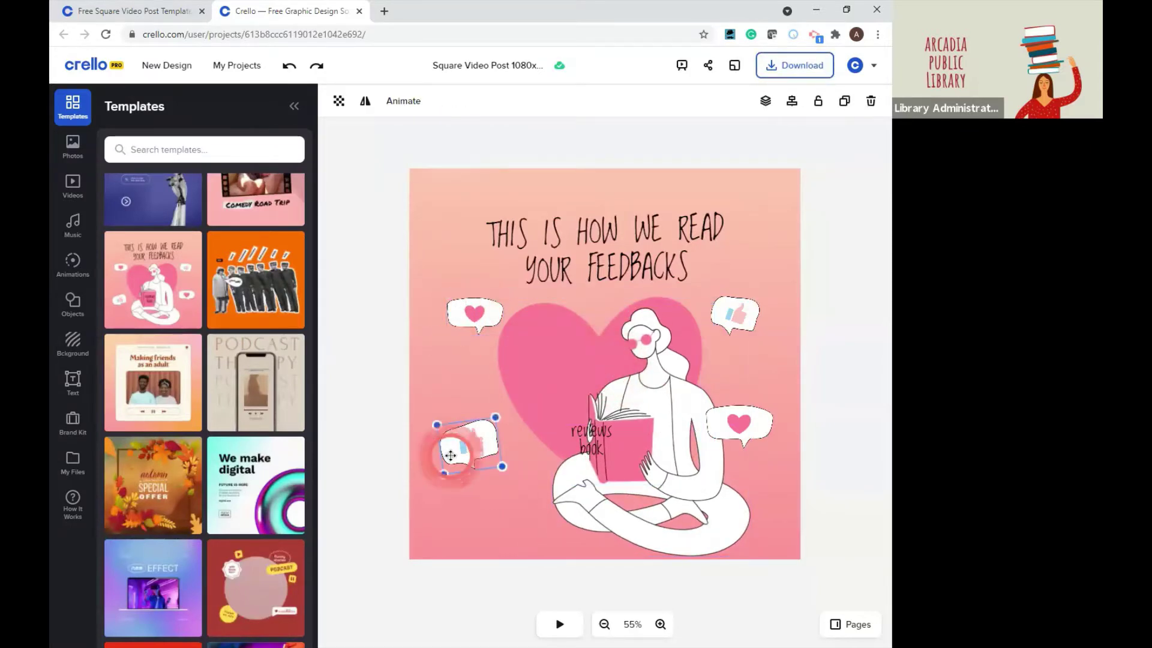
left_click_drag(634, 470, 594, 452)
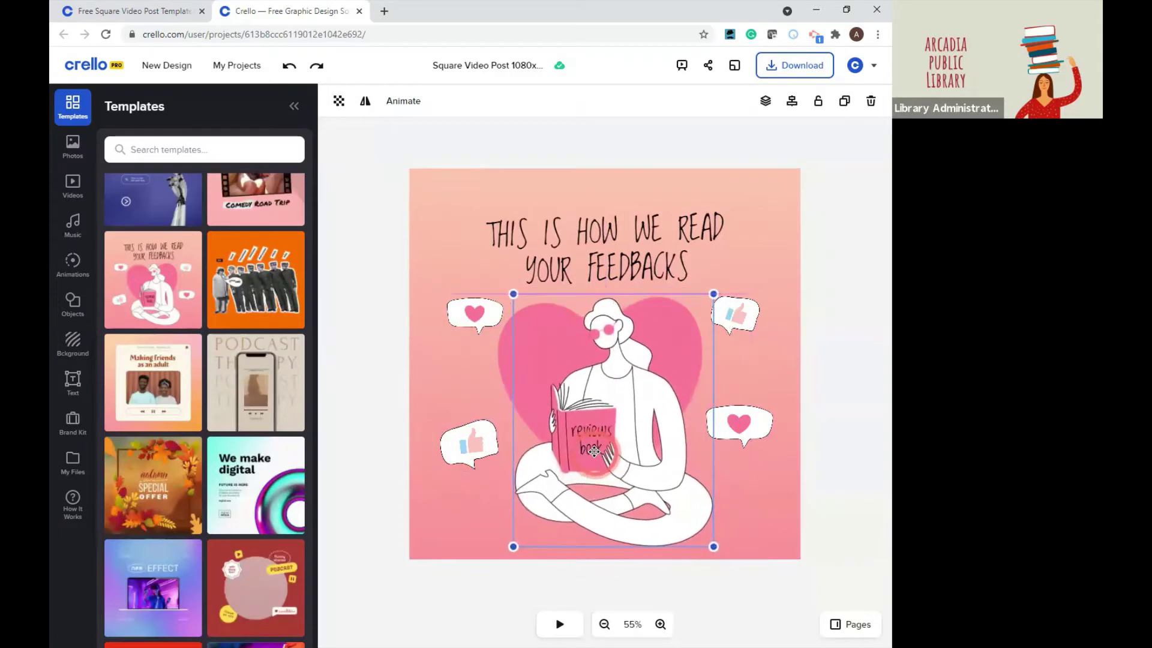
left_click(854, 415)
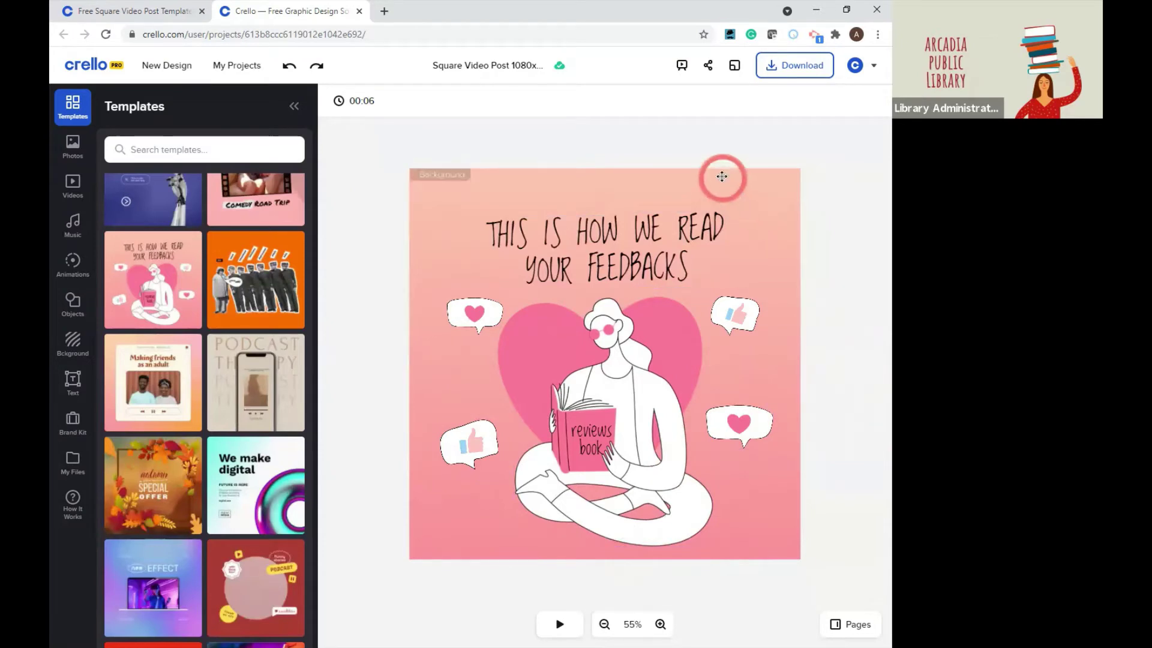
Try the blue watercolor and peach marble photo backgrounds, and settle on the one with abstract shapes and black leafy branches
left_click(721, 176)
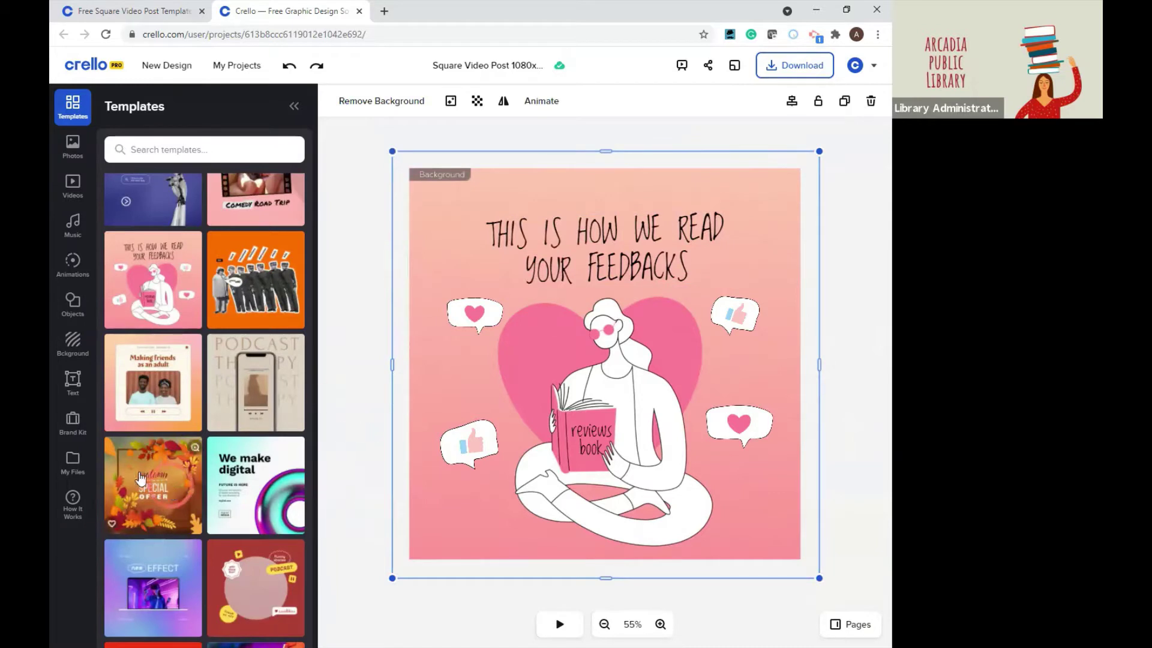
left_click(74, 348)
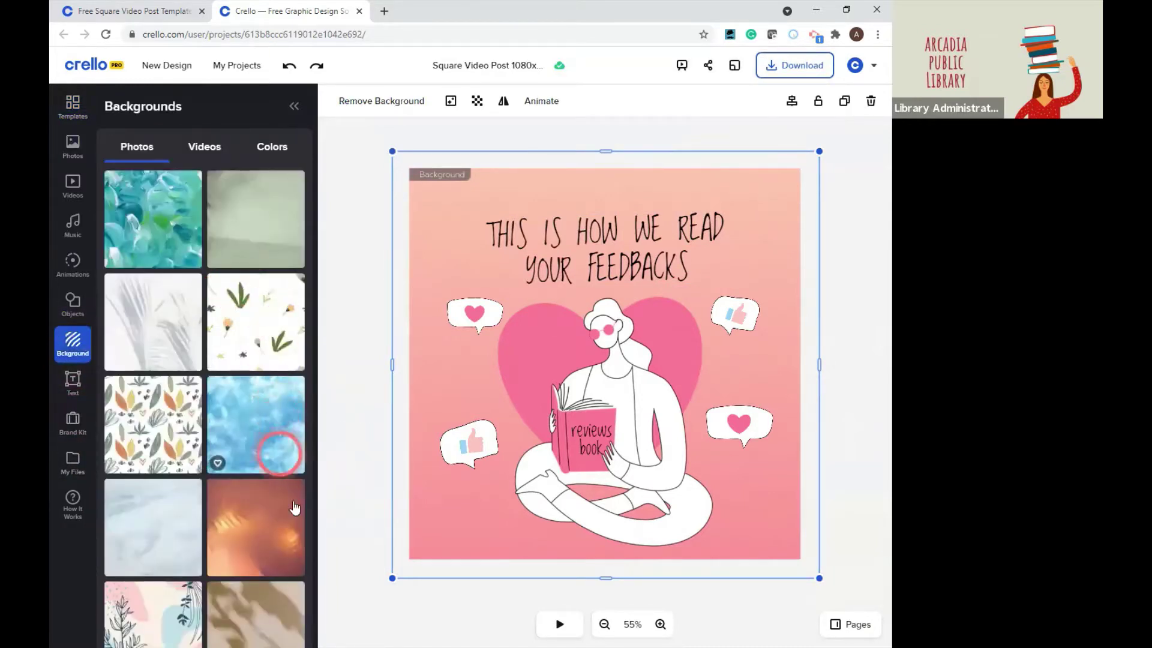
left_click(249, 405)
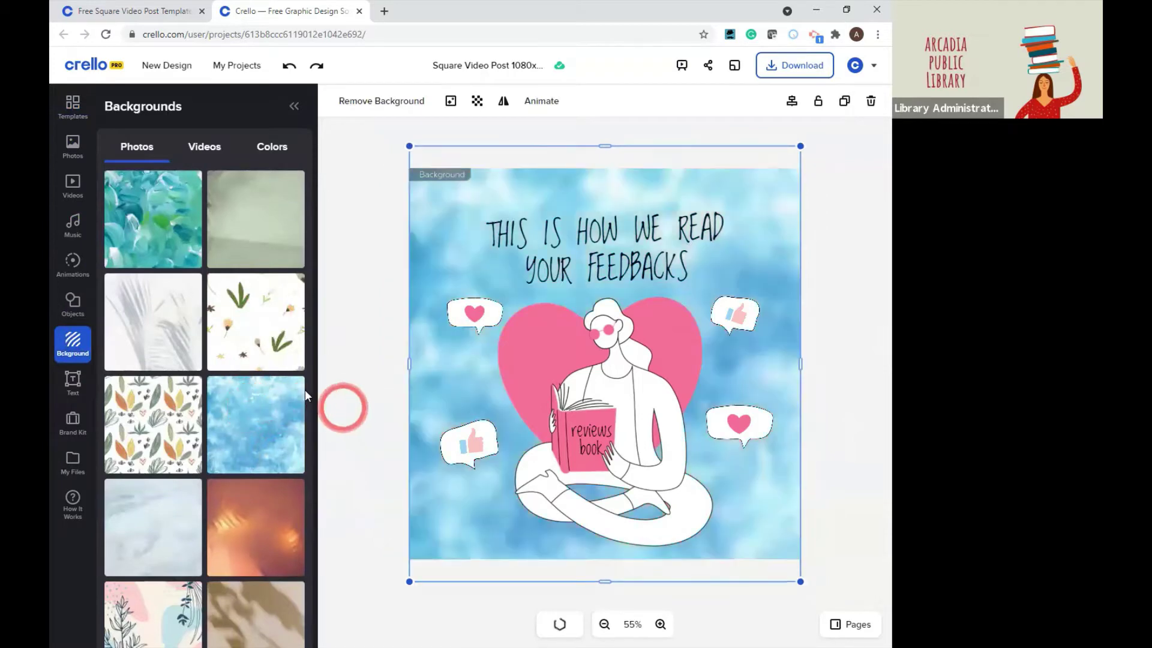
scroll(309, 256, "down", 5)
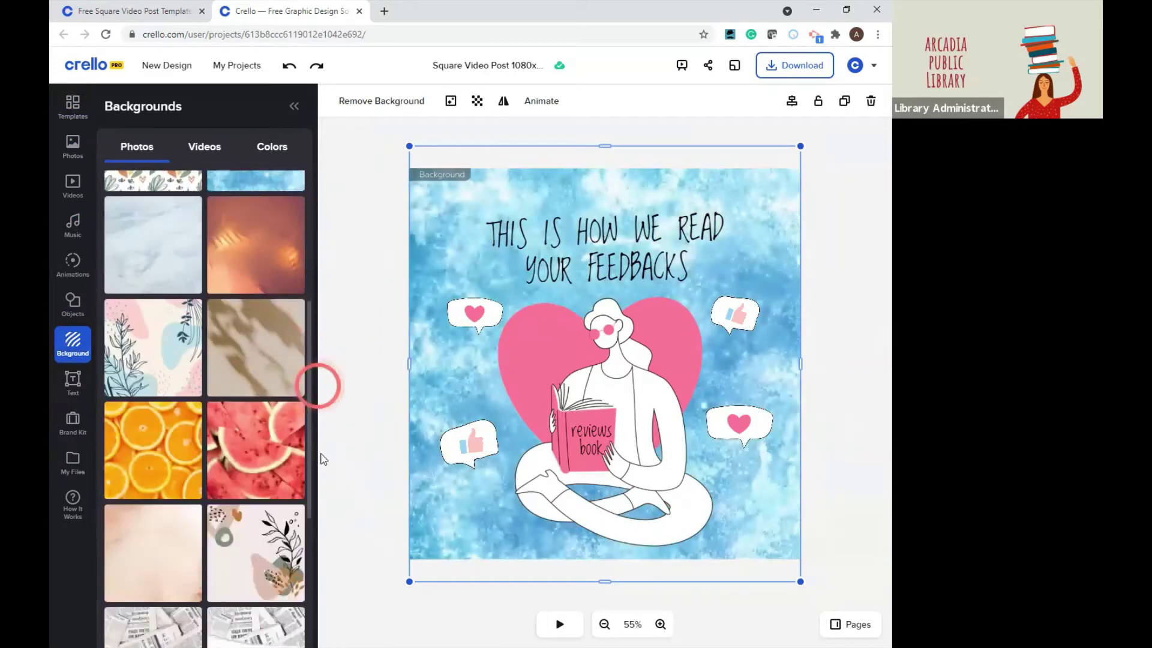
scroll(282, 431, "down", 3)
left_click(154, 404)
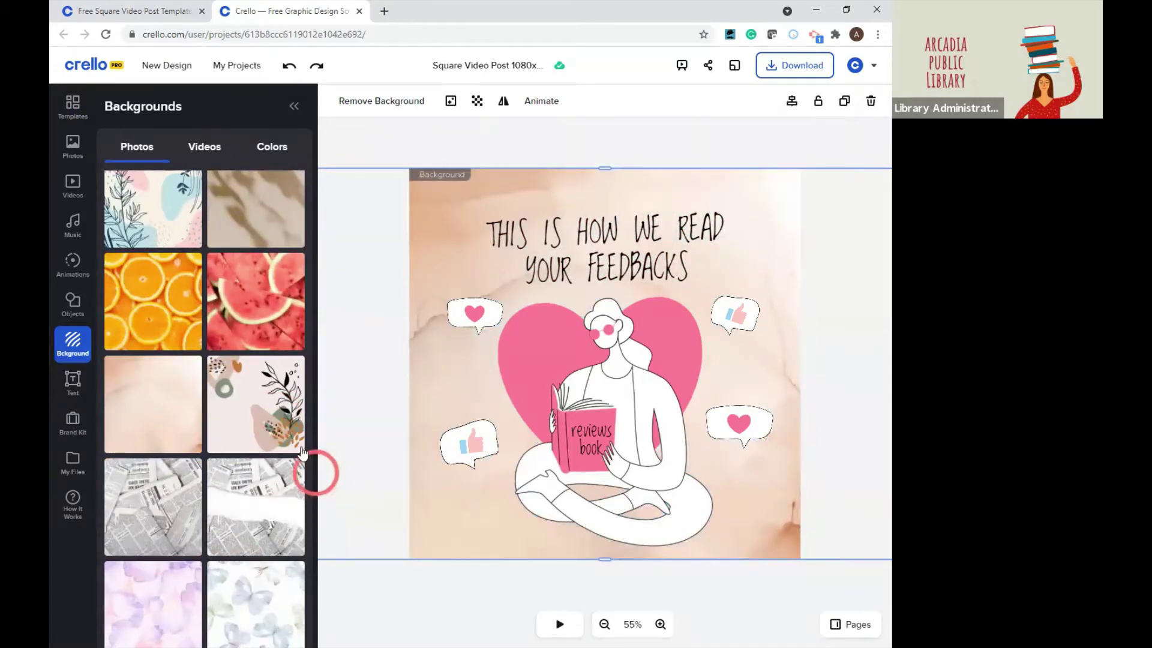
left_click(265, 413)
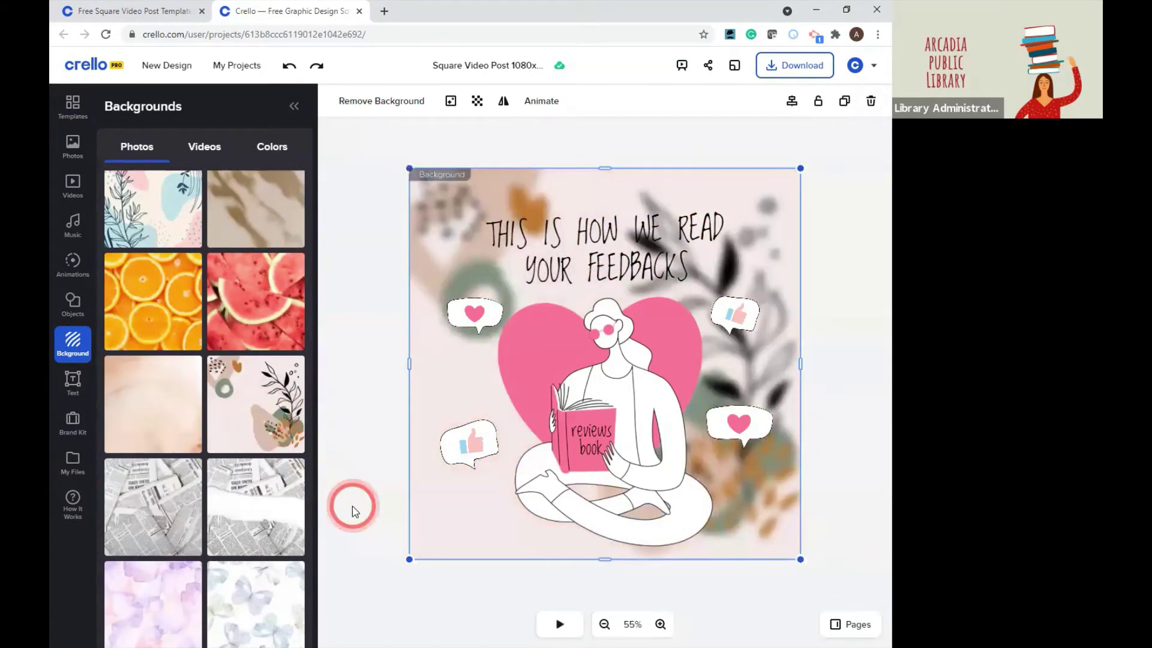
Delete the pink heart behind the reading woman, and undo the deletion
left_click(508, 339)
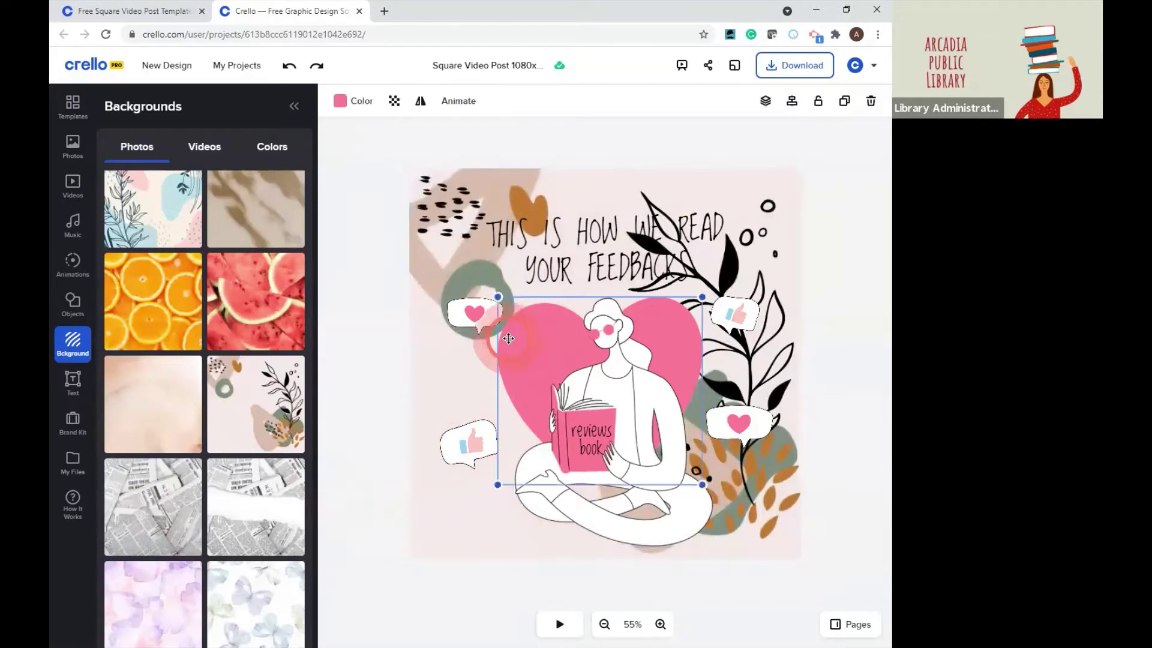
key("Delete")
left_click(873, 282)
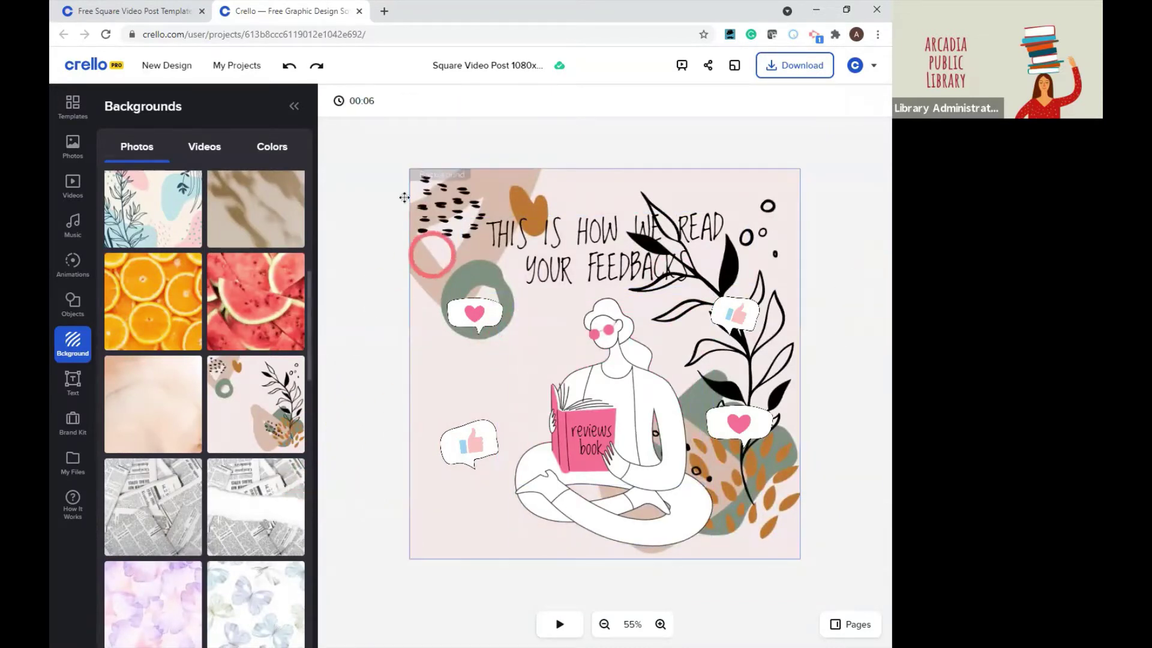
left_click(289, 65)
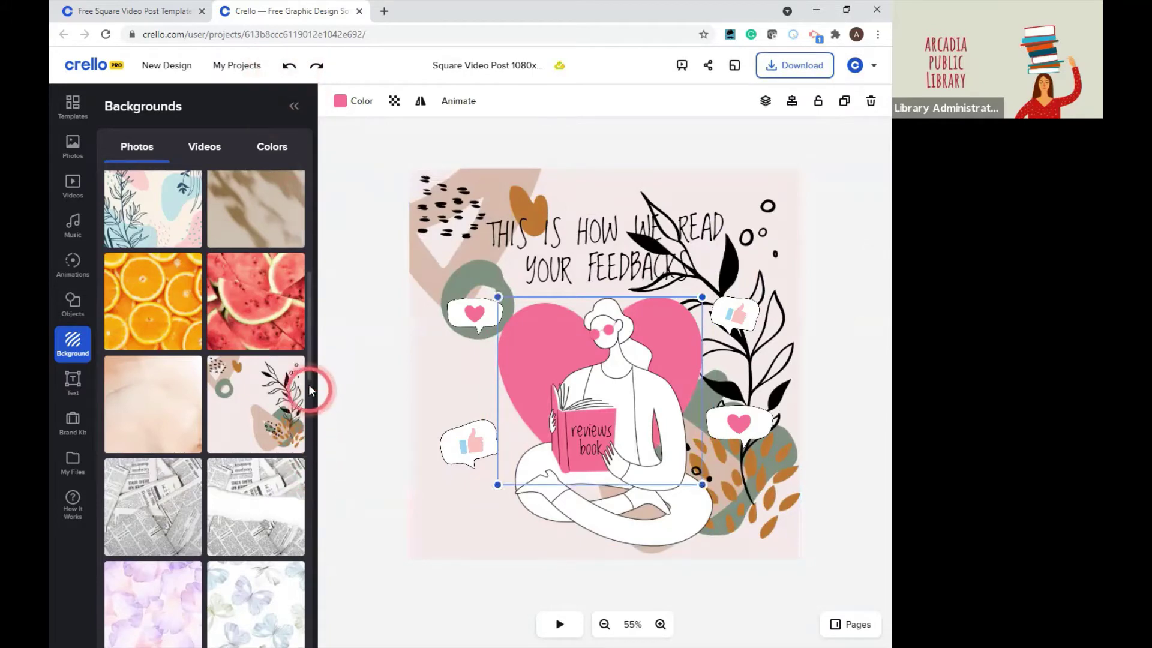
Try the blue-and-orange gradient photo background, and settle on the pink-to-yellow gradient instead
left_click_drag(311, 377, 309, 540)
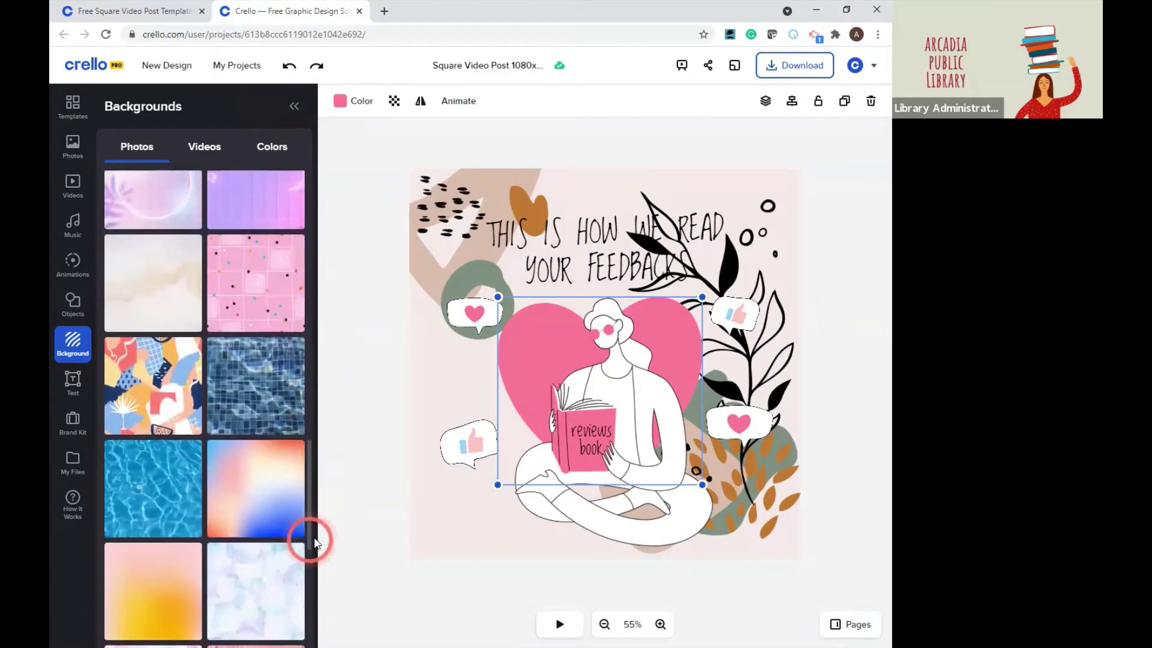
left_click(275, 497)
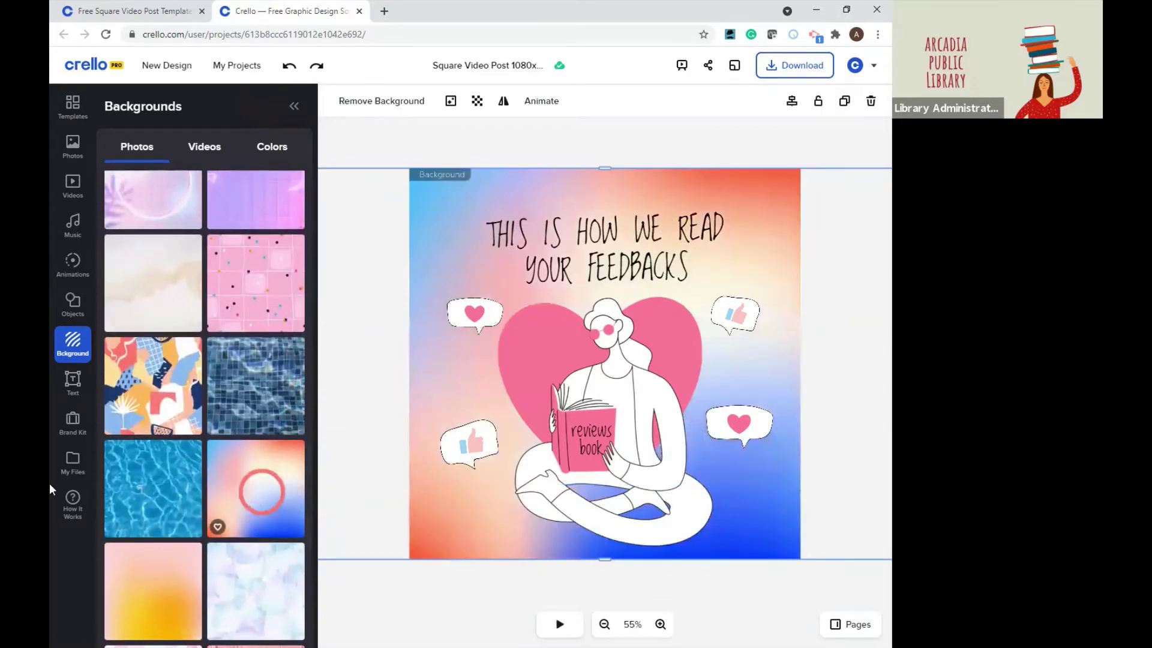
left_click(159, 596)
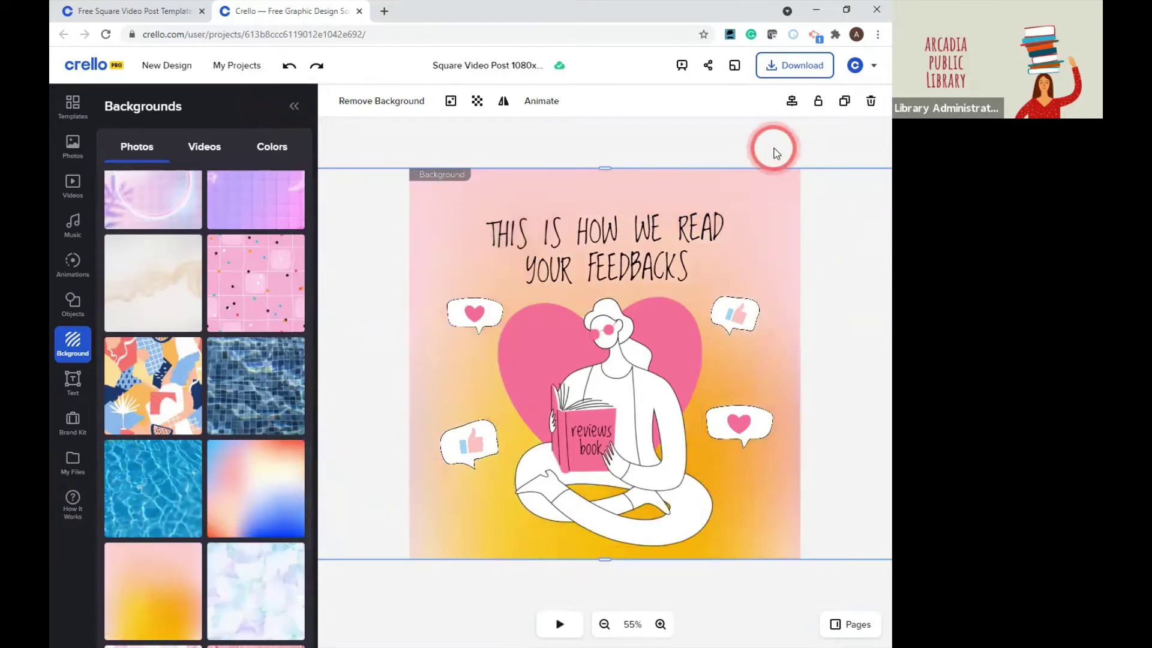
left_click(743, 143)
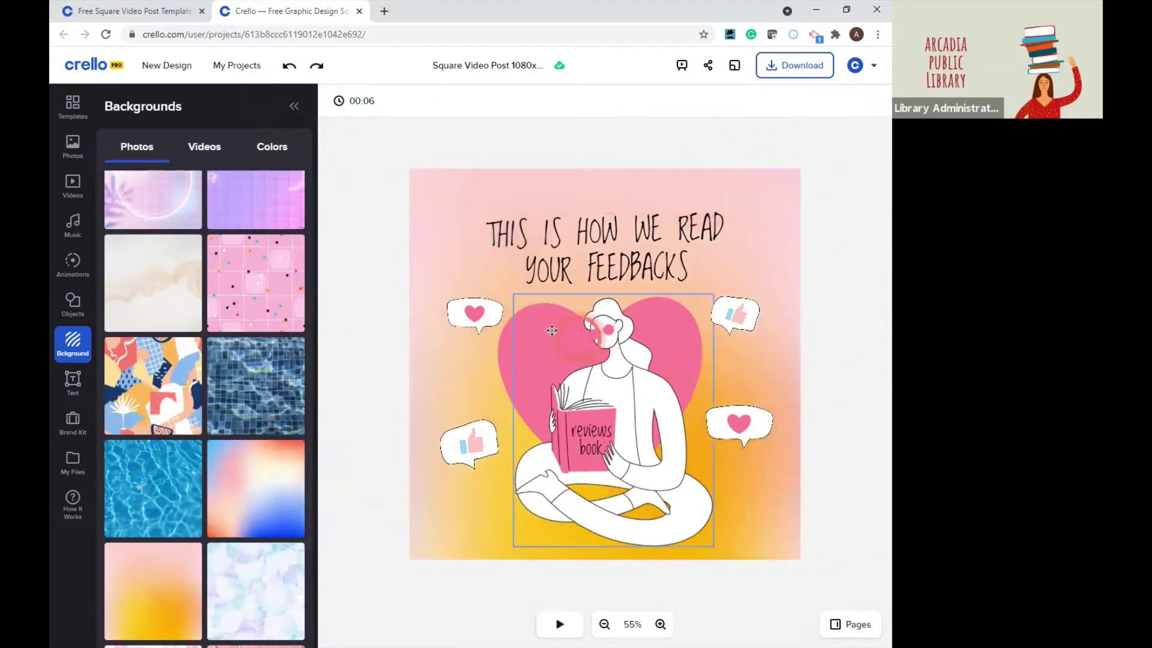
Delete the pink heart behind the reading woman and preview the animated design
left_click(494, 345)
key("Delete")
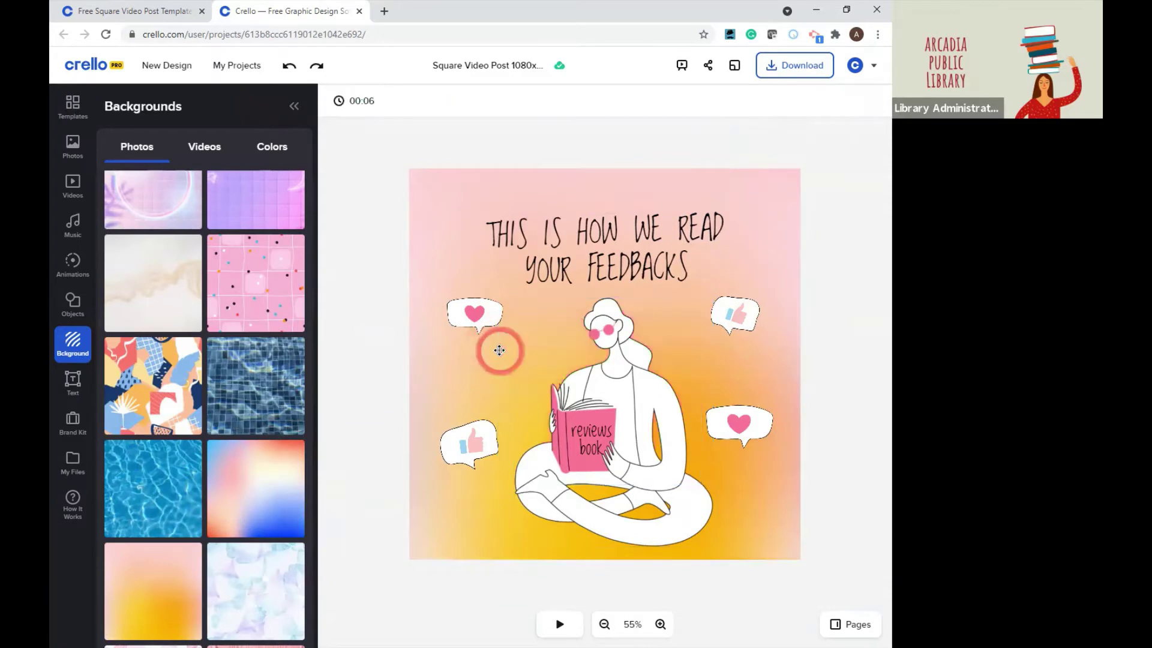
left_click(873, 558)
left_click(714, 432)
left_click(559, 624)
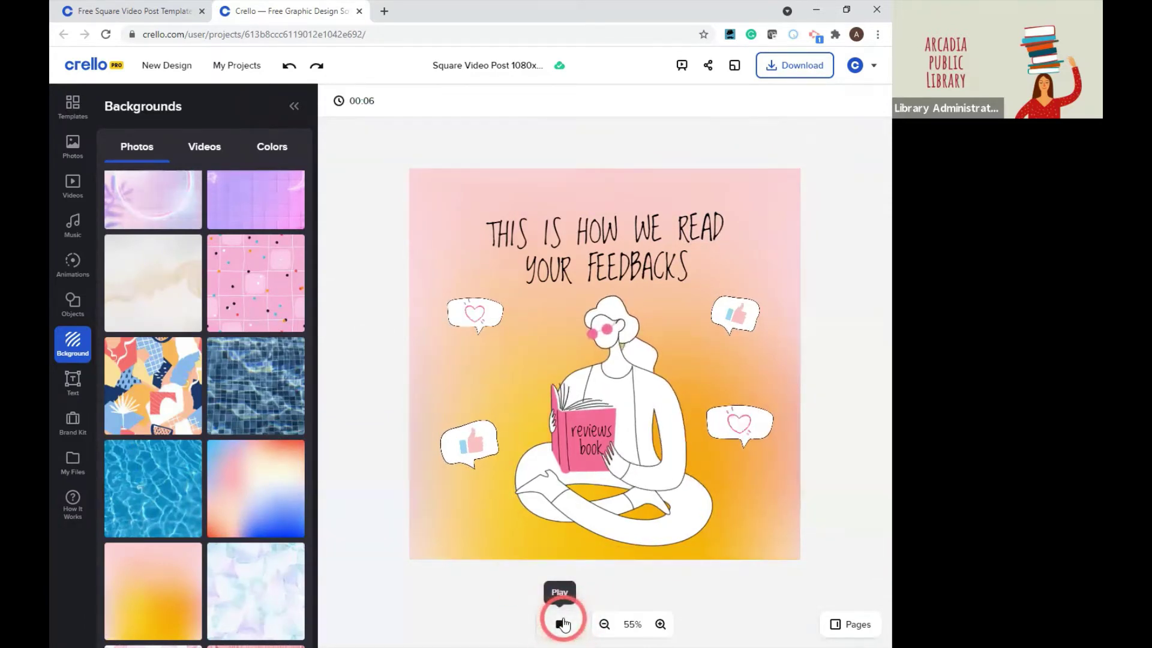
Move the four speech bubbles closer to the reading woman, two on each side of her
left_click(468, 437)
left_click_drag(470, 442, 521, 373)
left_click_drag(480, 313, 525, 317)
left_click_drag(723, 298, 713, 298)
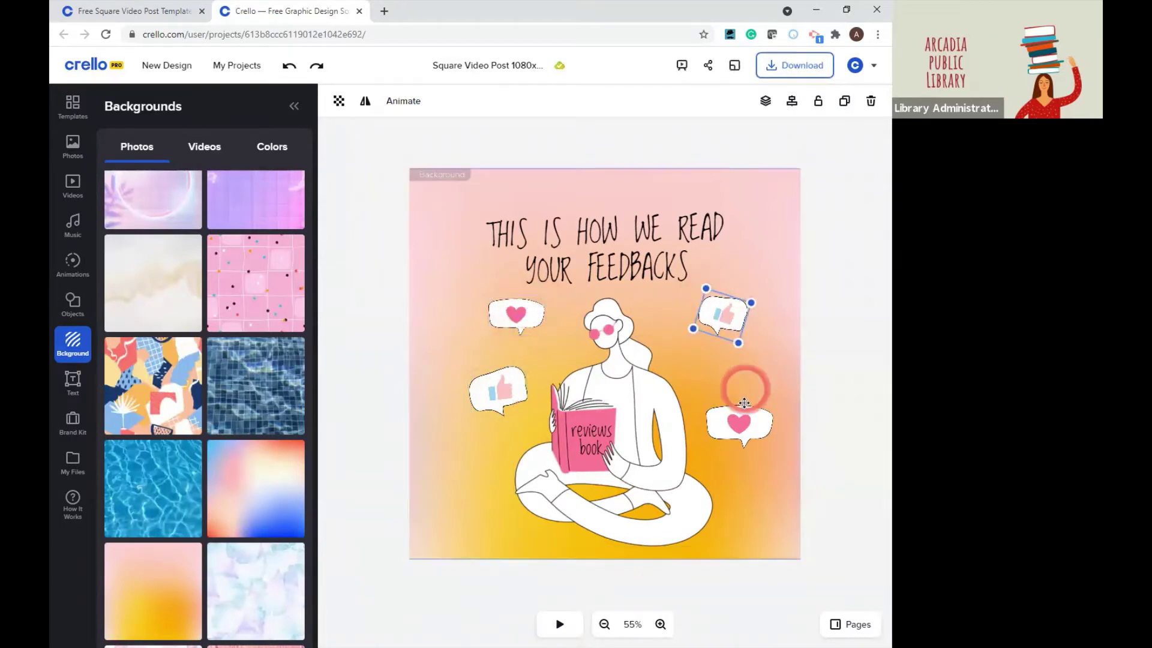
left_click_drag(744, 406, 741, 379)
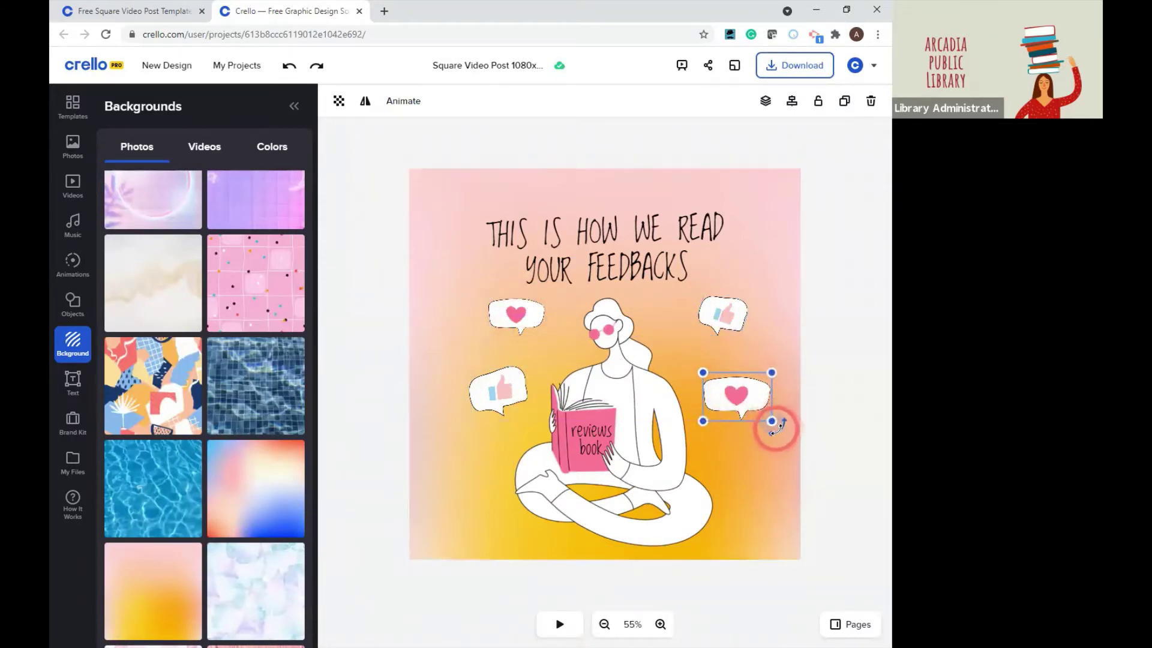
Tilt the lower heart speech bubble slightly clockwise and preview the animation
left_click_drag(775, 432, 772, 439)
left_click(856, 414)
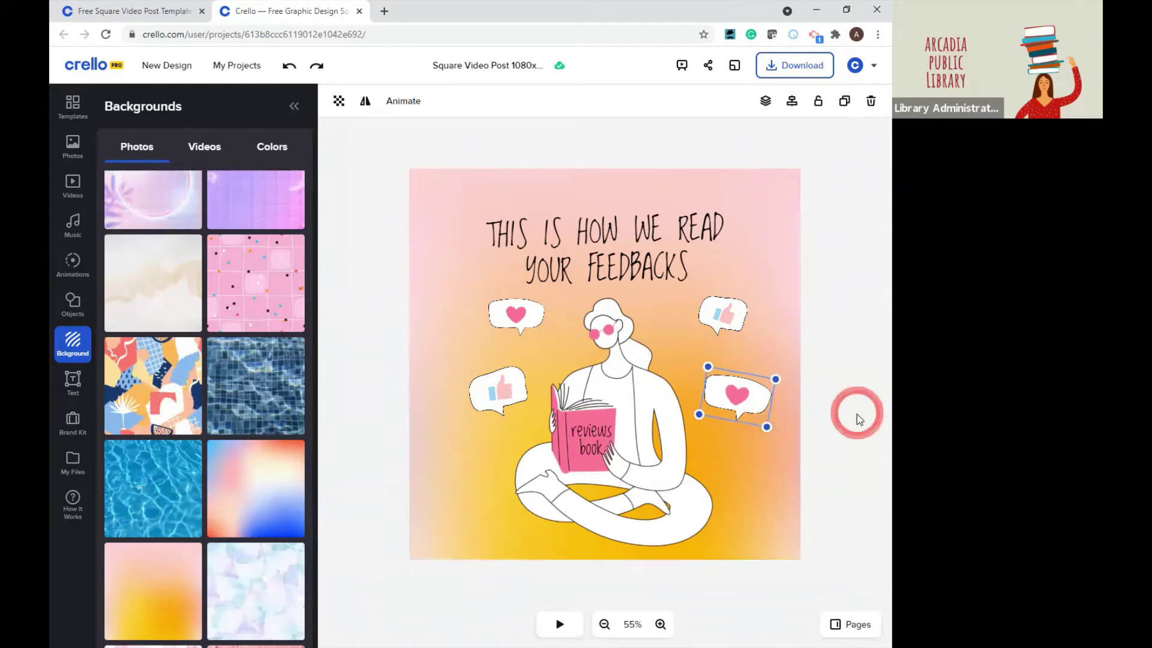
left_click(560, 624)
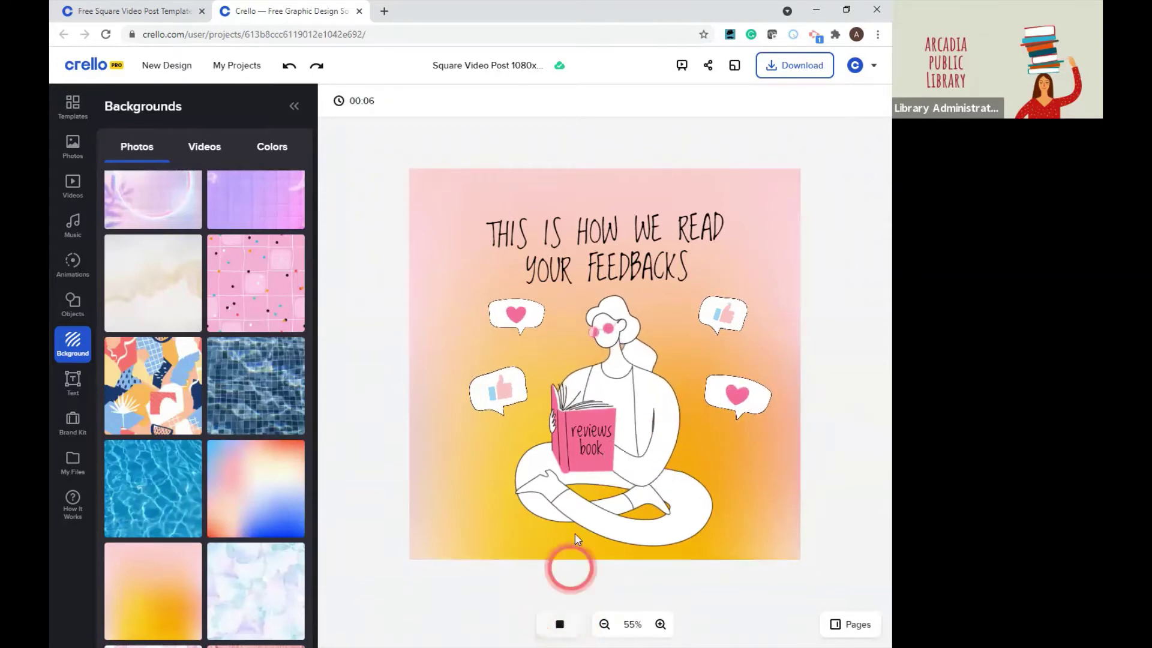
left_click(873, 363)
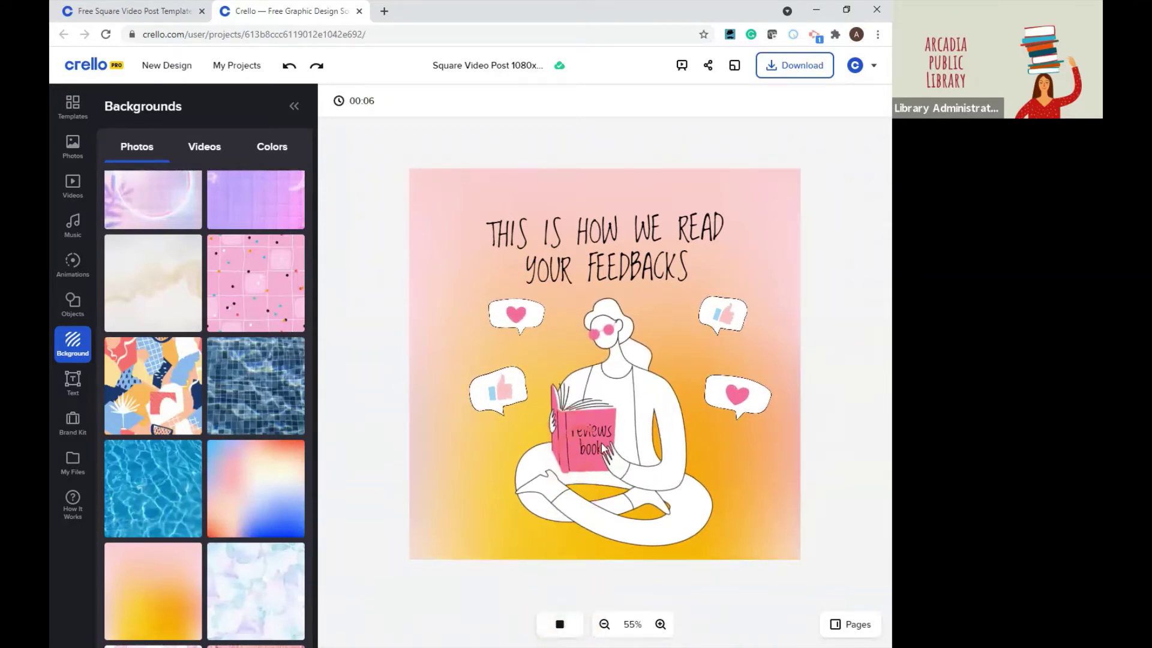
Replace the "reviews book" text on the book cover with "Cookbook"
left_click_drag(589, 442, 586, 436)
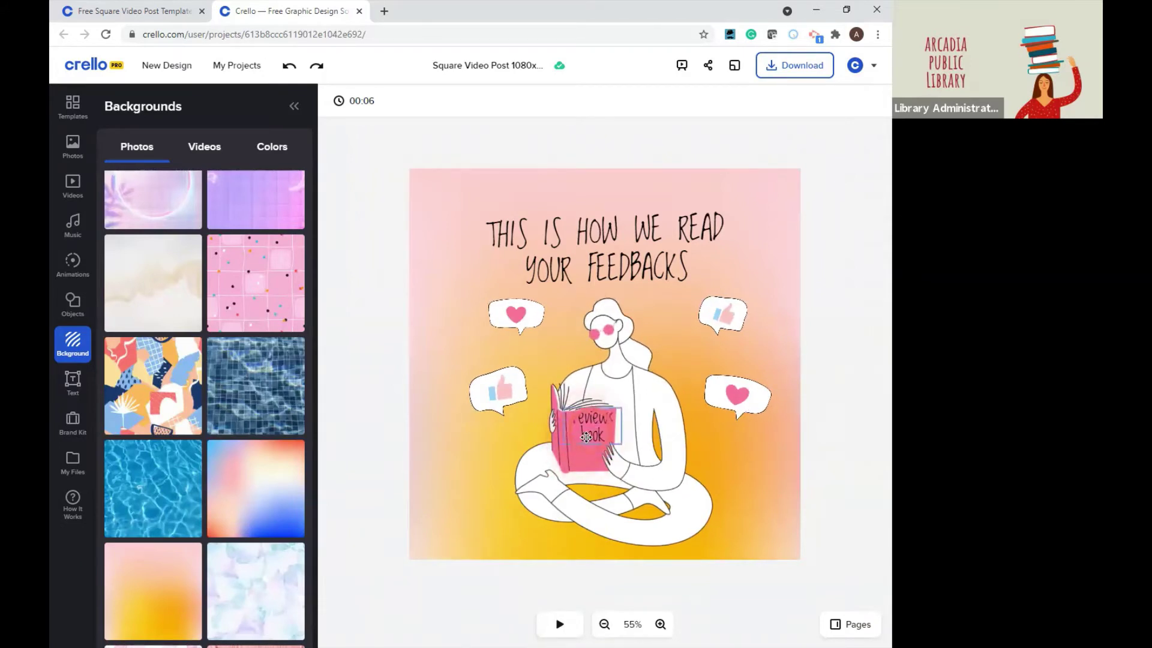
double_click(588, 444)
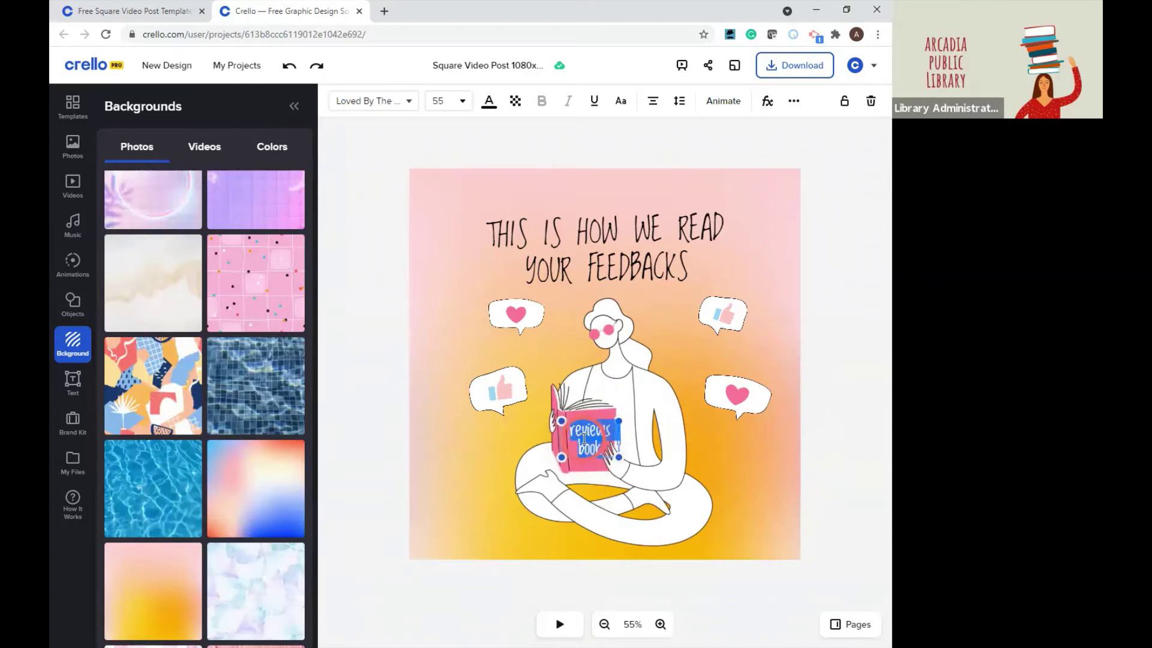
left_click(676, 425)
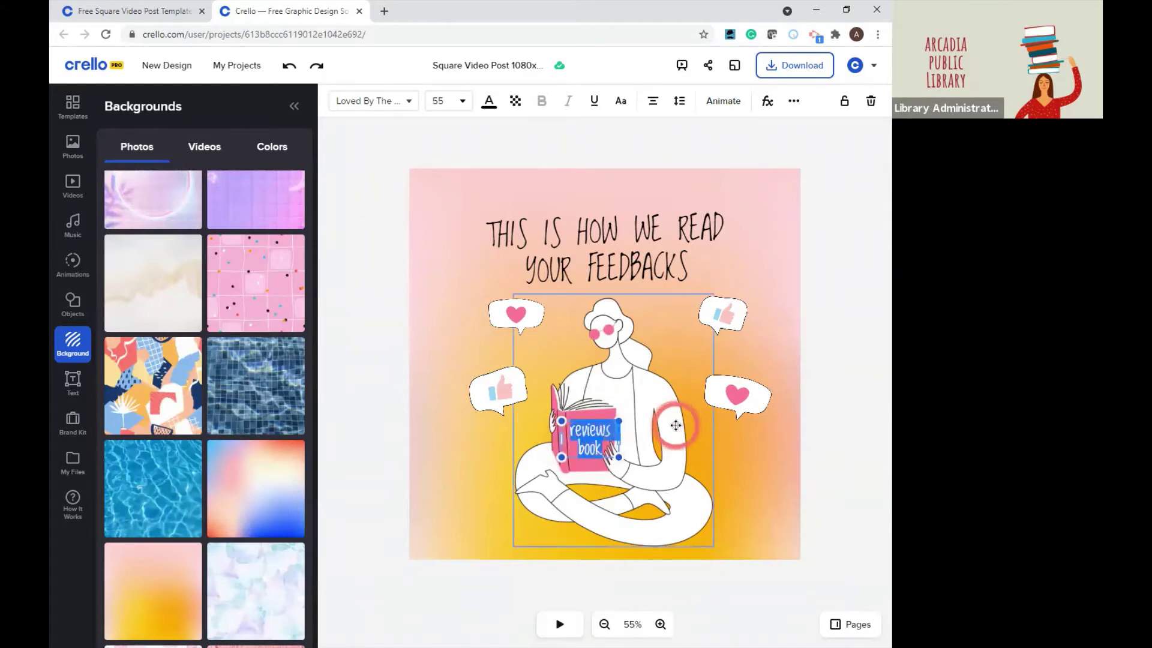
type("a")
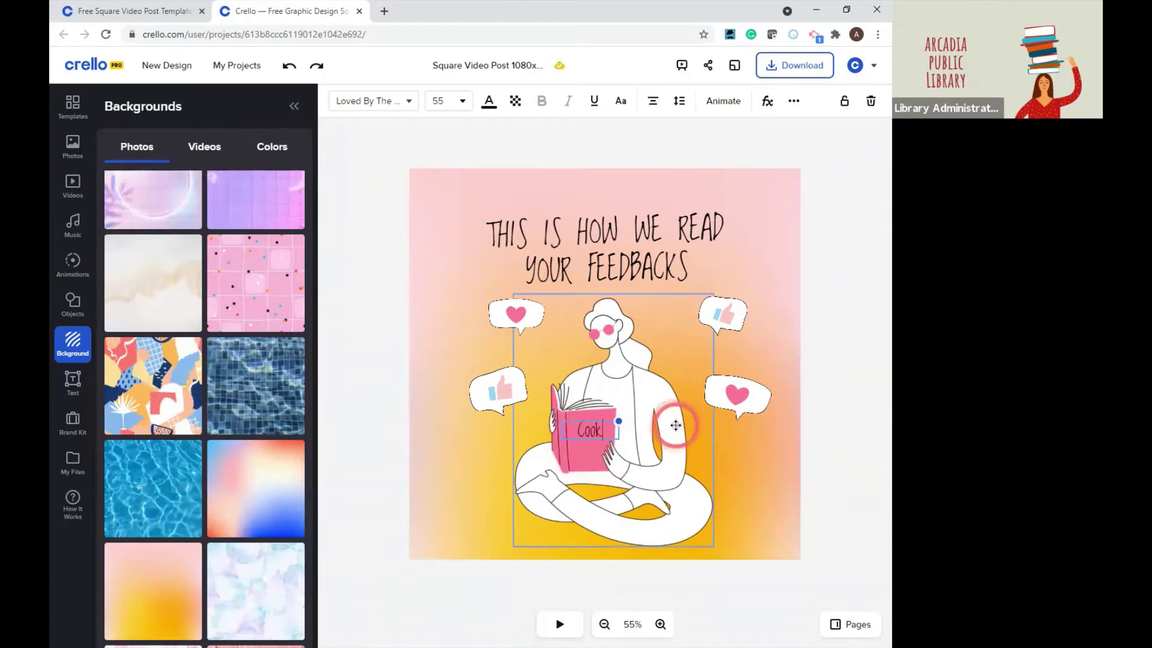
type("ookbook")
left_click(880, 381)
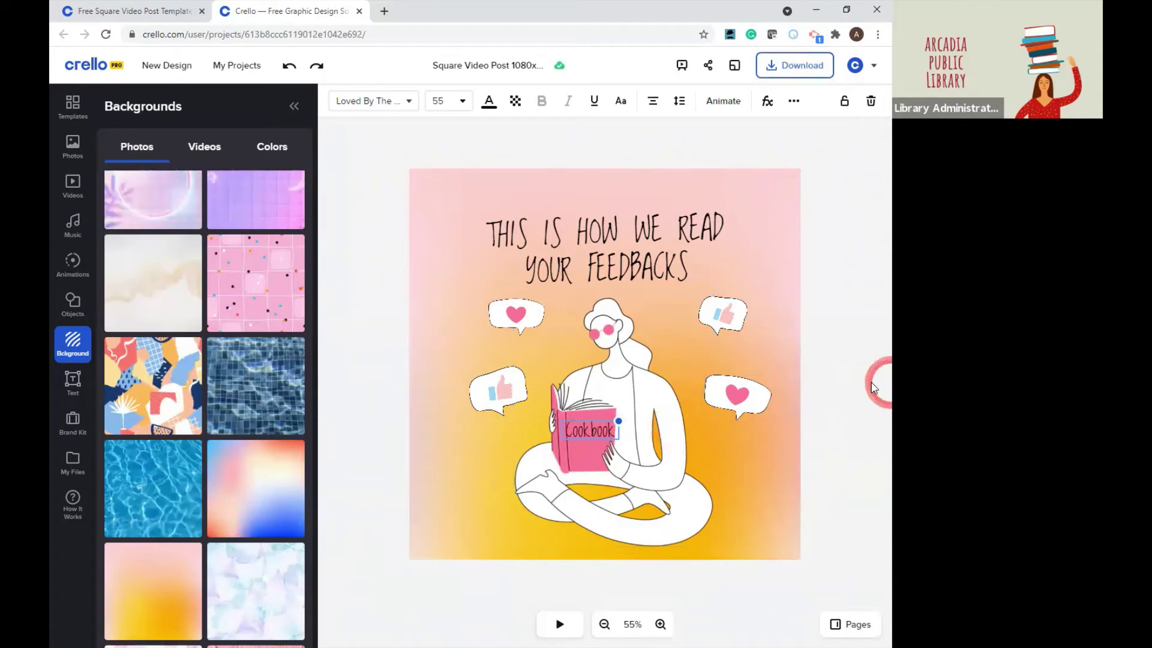
Set the font size of the "Cookbook" text to 50
left_click(622, 456)
left_click(583, 432)
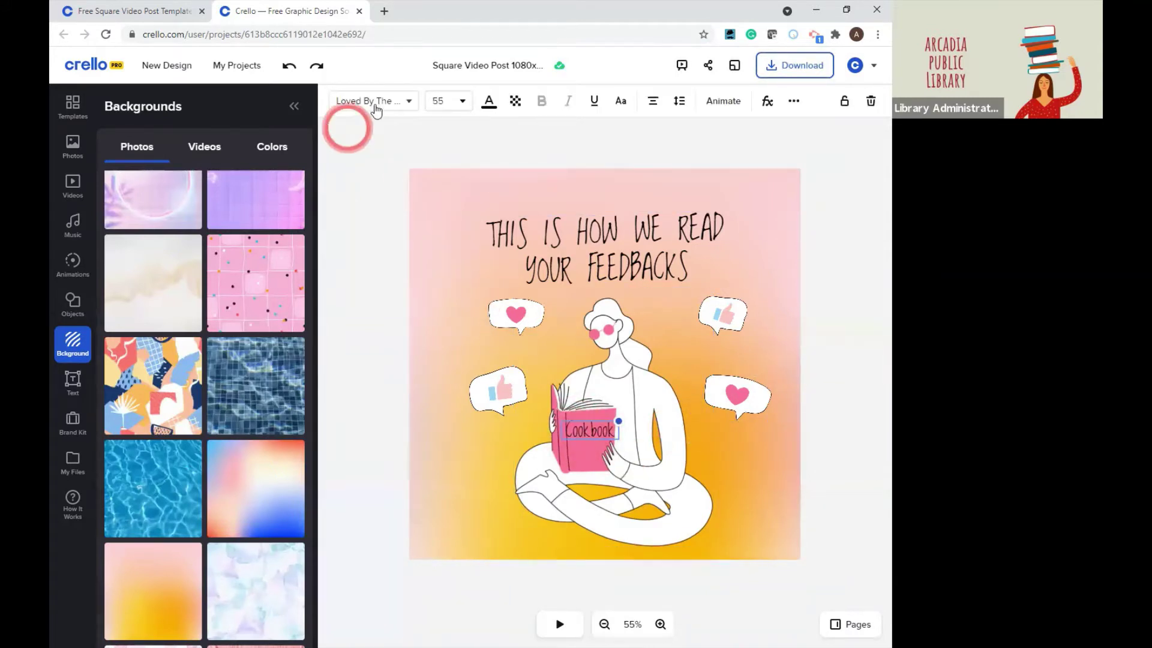
left_click(459, 101)
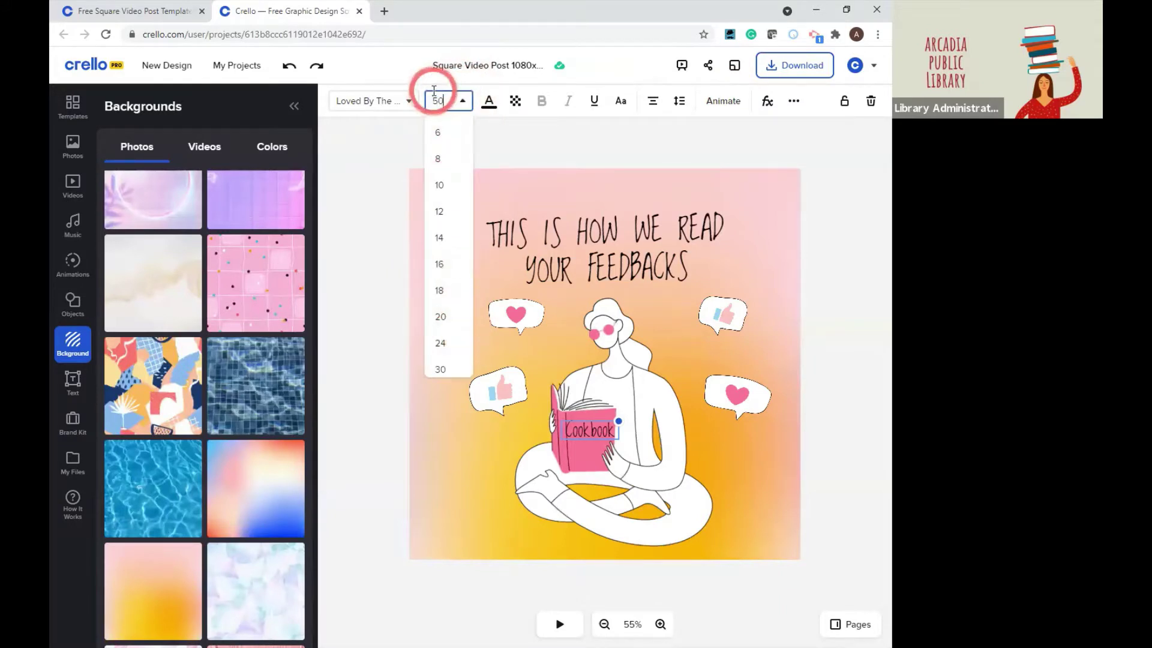
type("50")
key("Return")
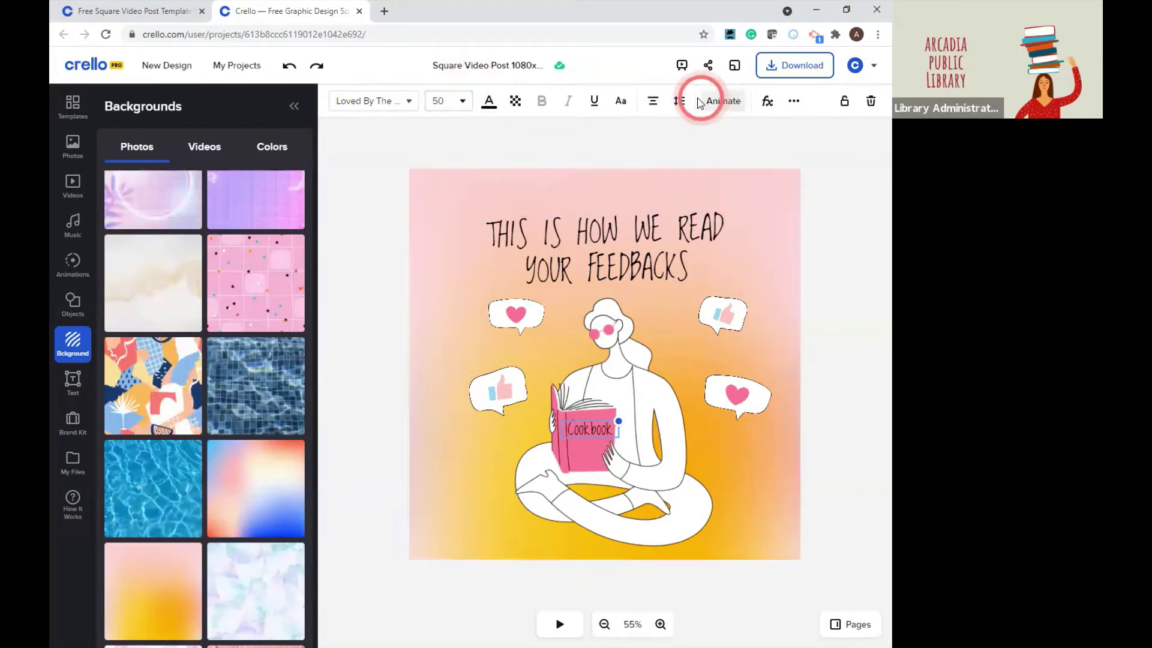
Tighten the letter spacing of the "Cookbook" text on the book cover
left_click(678, 100)
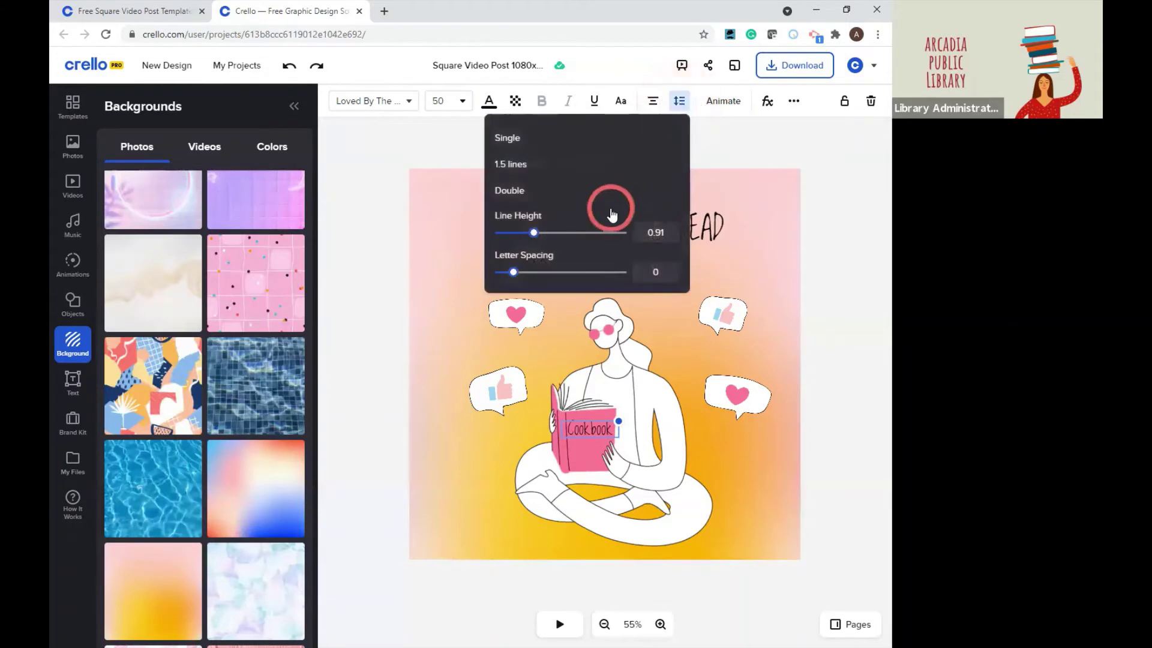
left_click(523, 273)
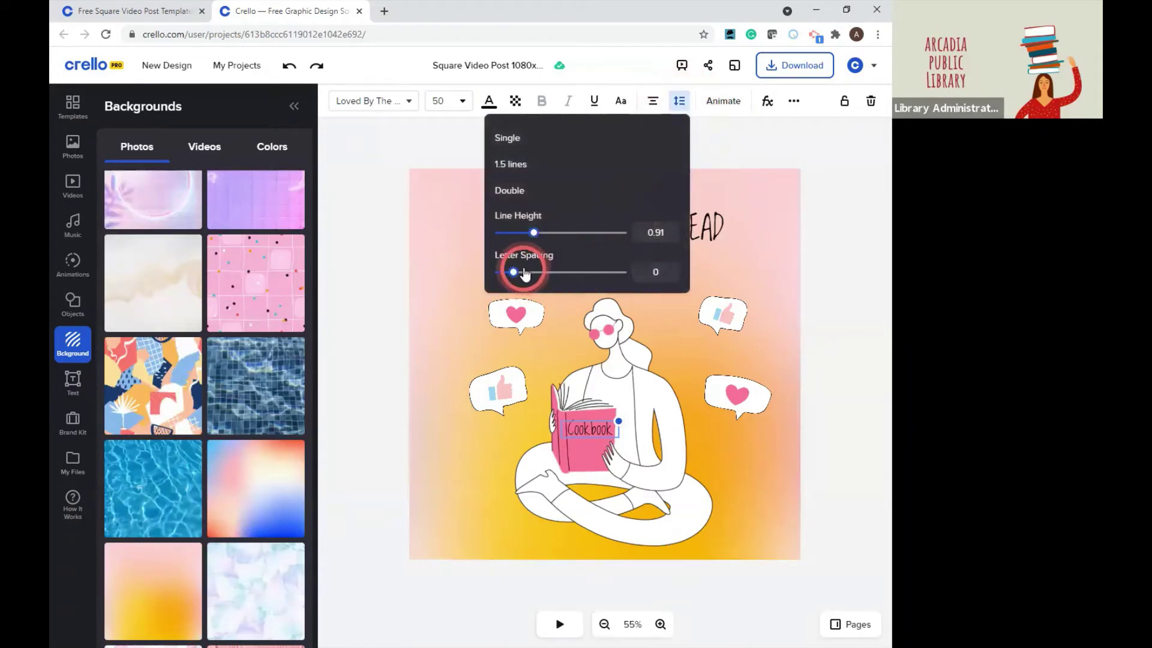
left_click_drag(520, 277, 510, 279)
left_click(869, 345)
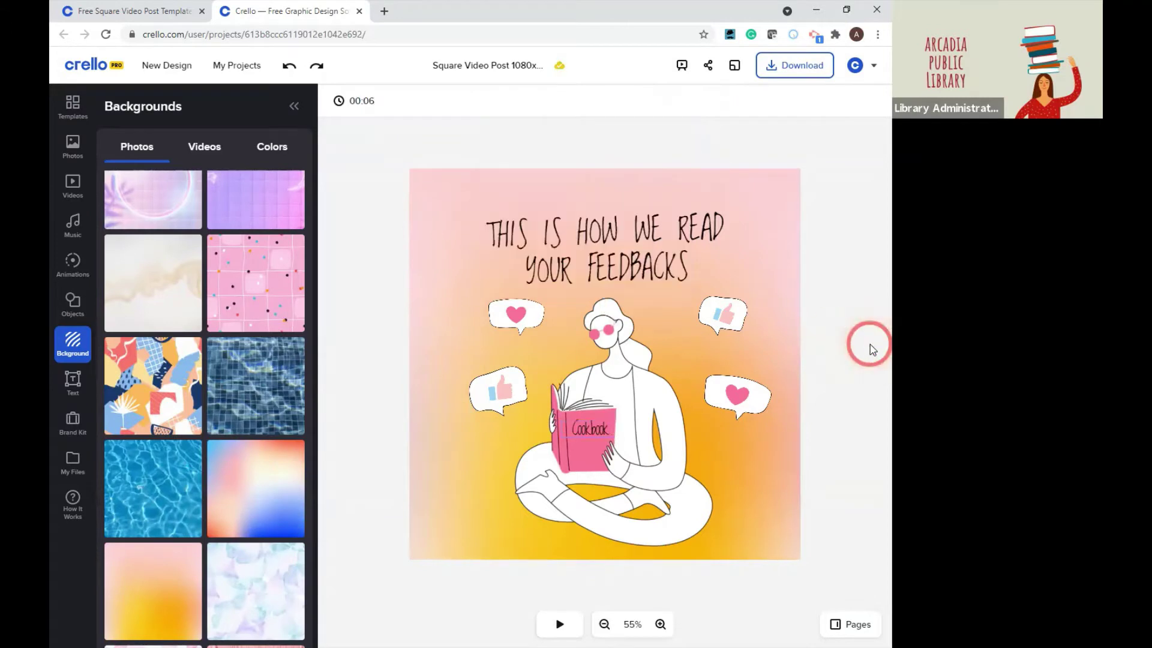
left_click(482, 318)
left_click(643, 461)
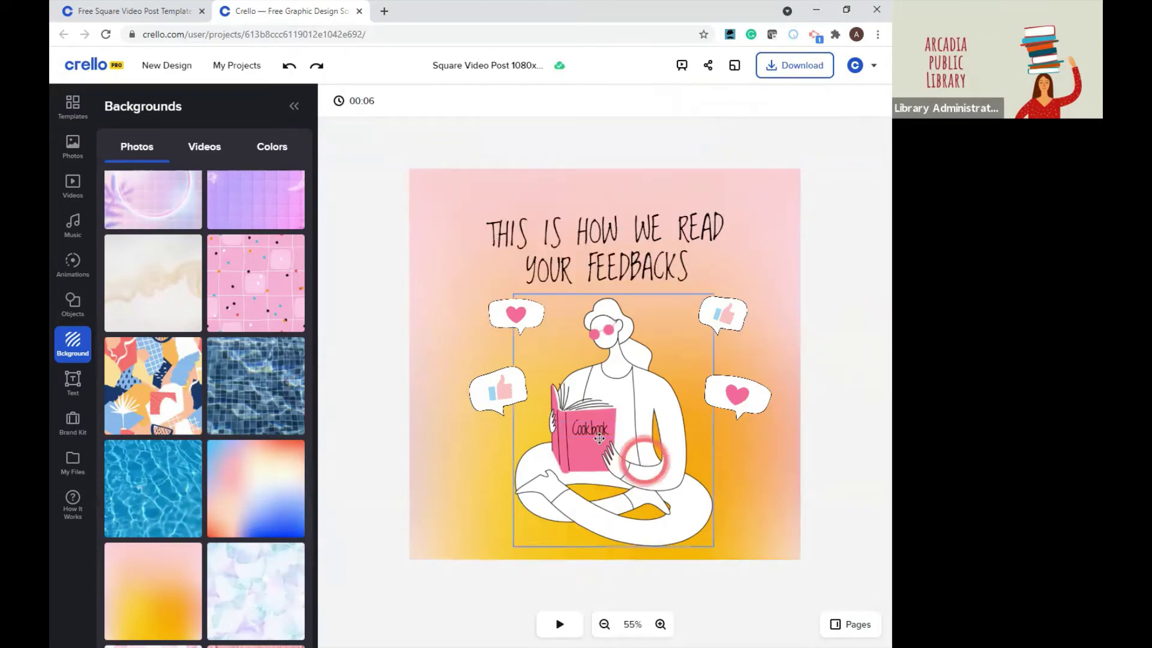
left_click(453, 447)
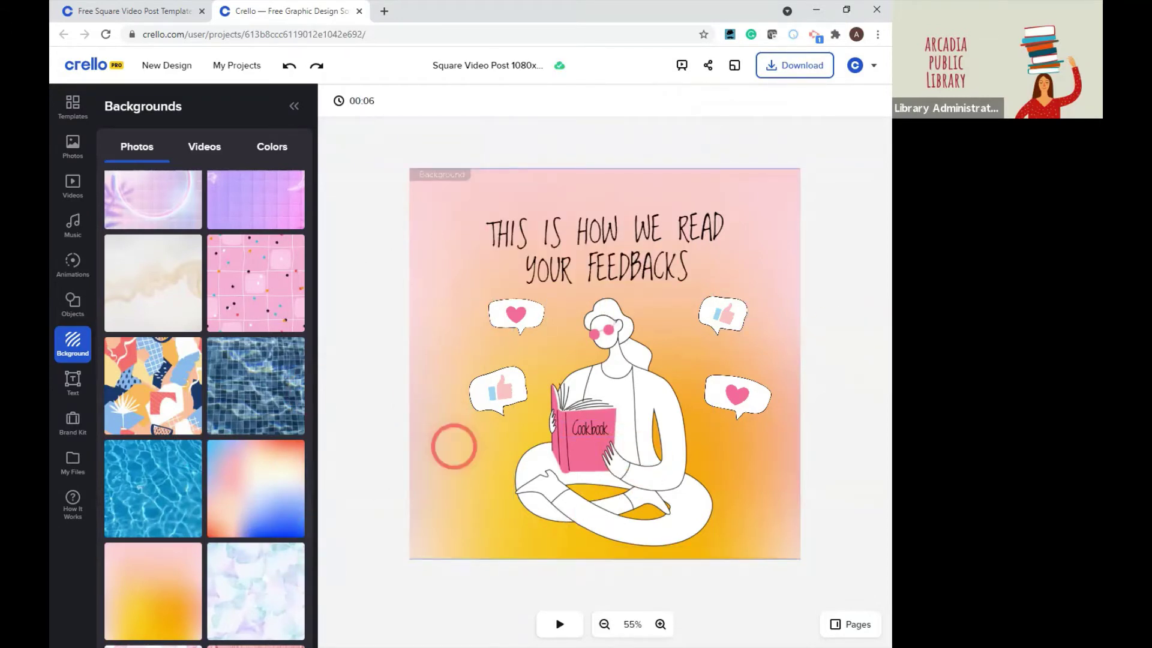
left_click(118, 410)
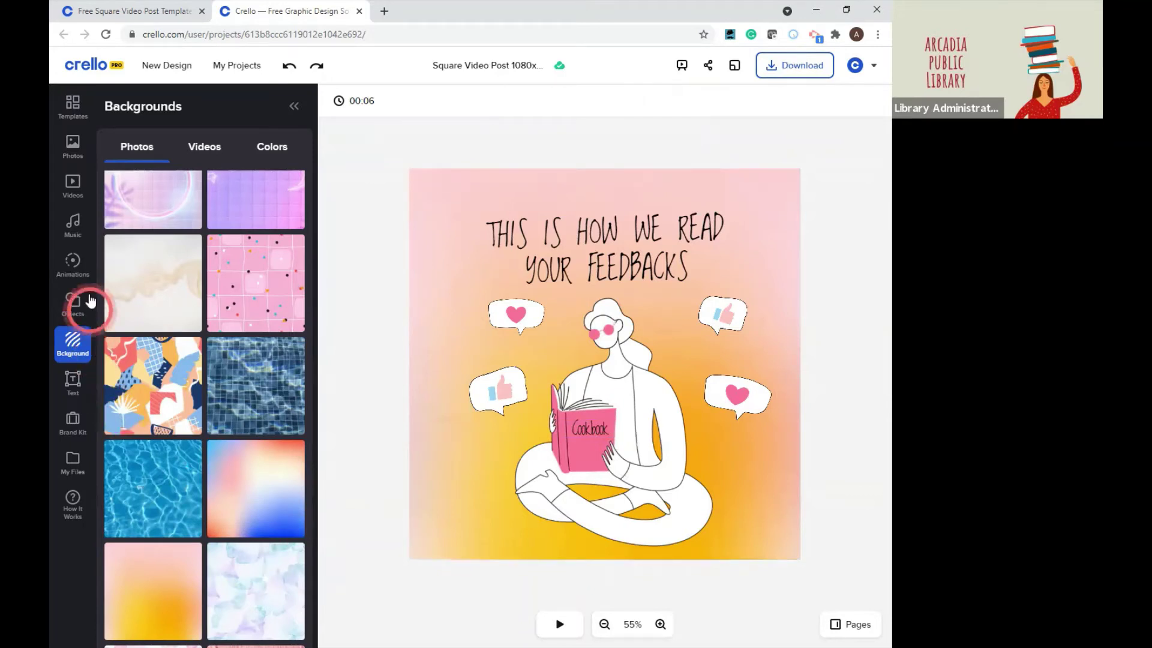
Find the Indie Rock music category and listen to samples of Enchanting World and Fast Thoughts
left_click(87, 235)
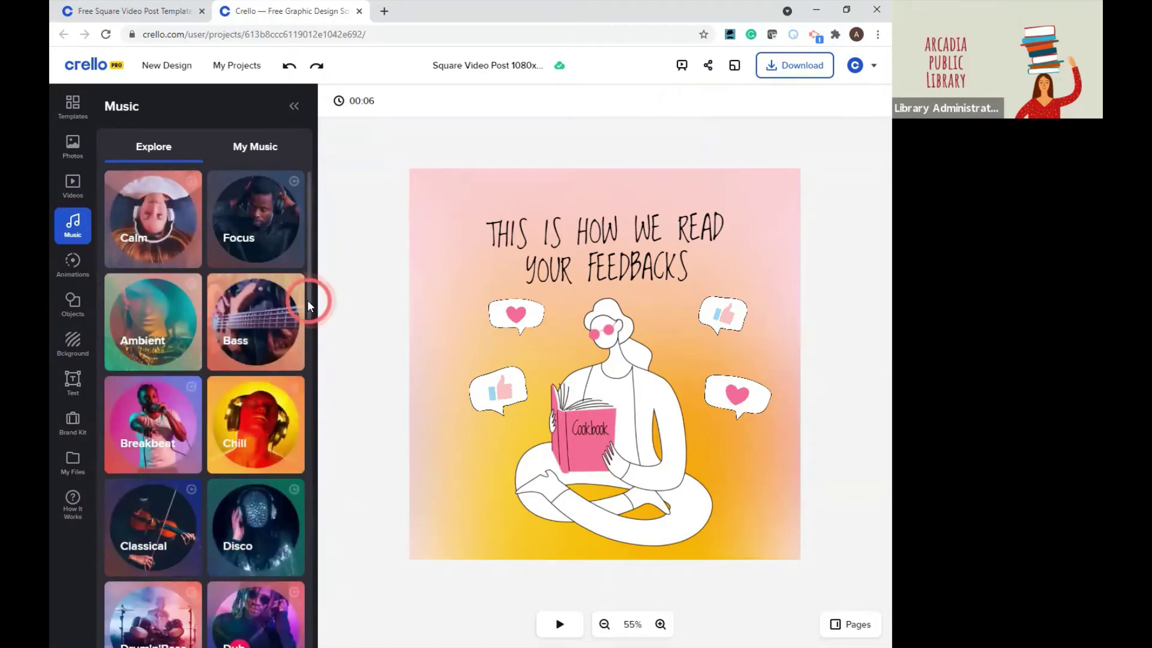
left_click_drag(307, 300, 295, 522)
left_click(256, 342)
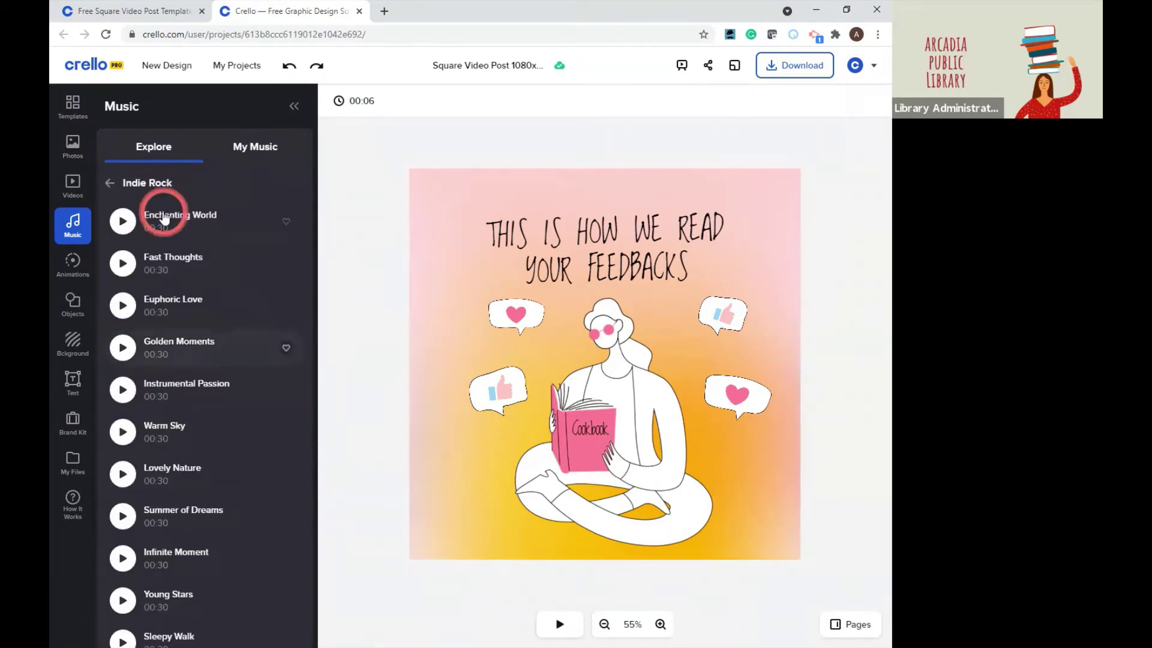
left_click(123, 222)
left_click(121, 263)
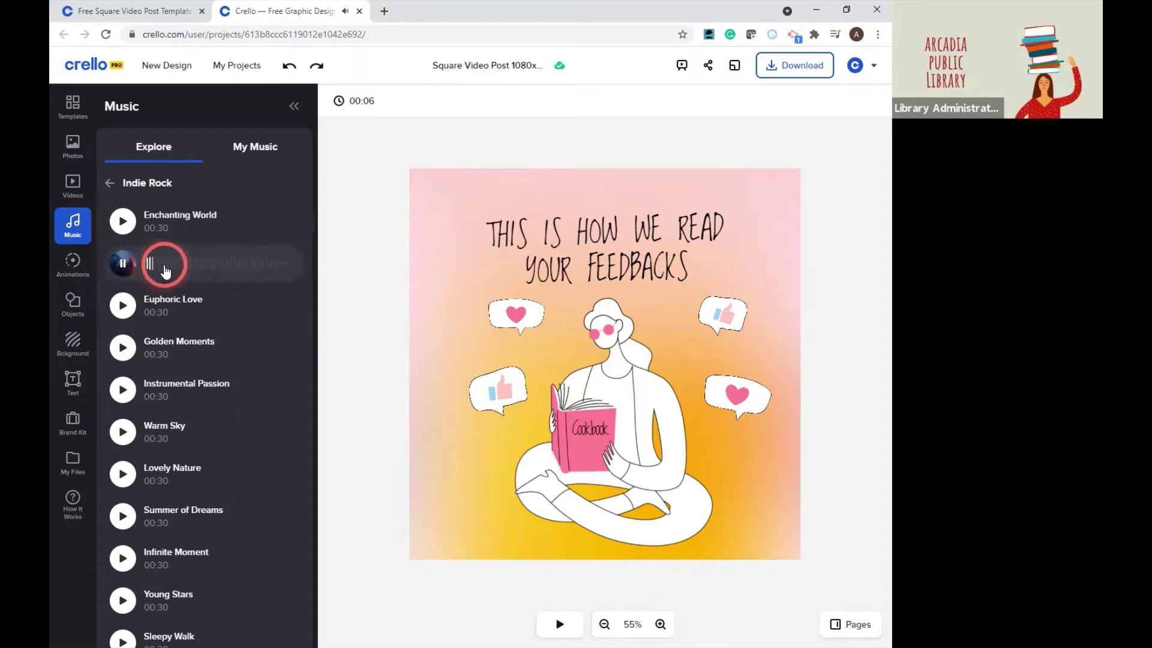
Add the Fast Thoughts track to the design and play the animation with the music
left_click(166, 270)
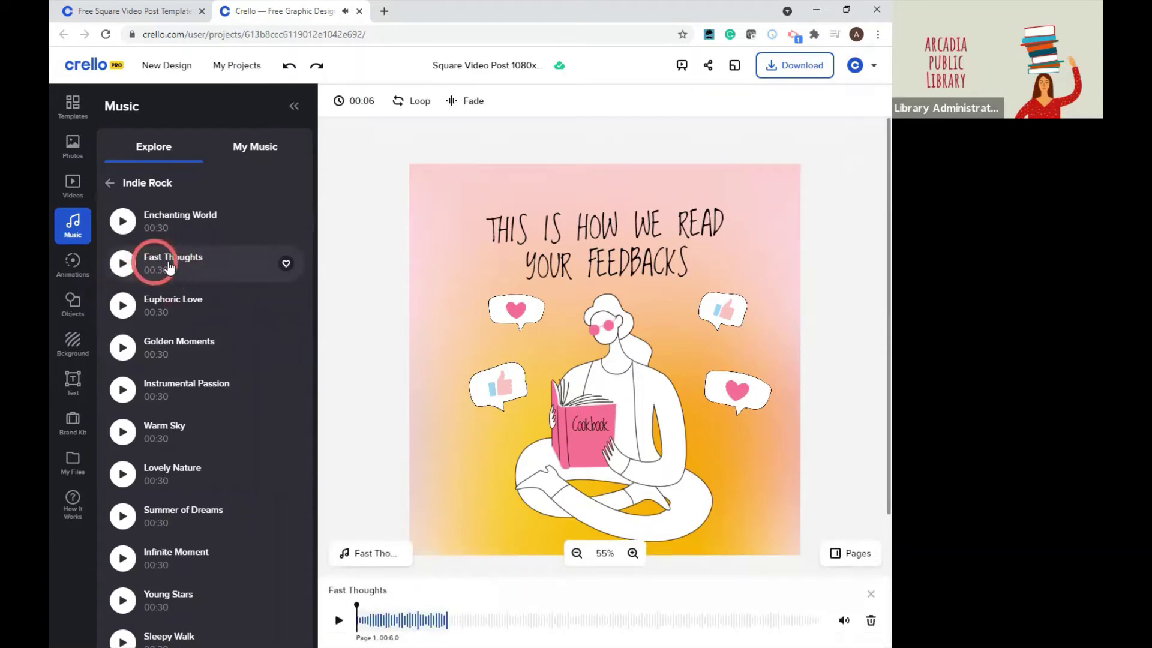
left_click(163, 259)
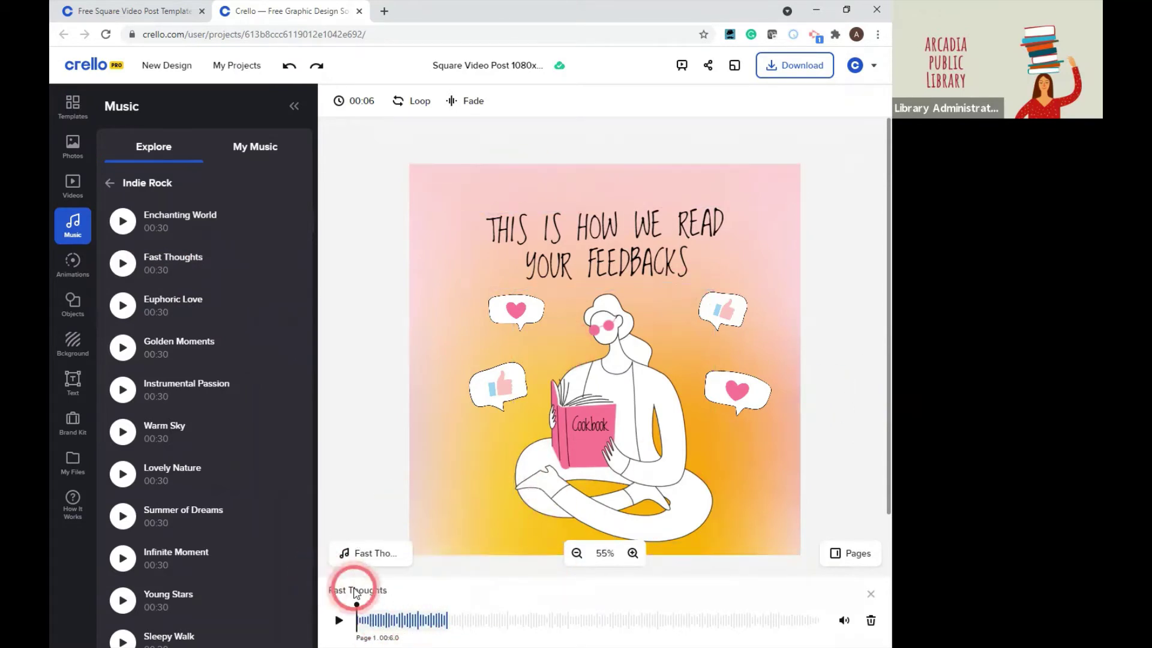
left_click(339, 620)
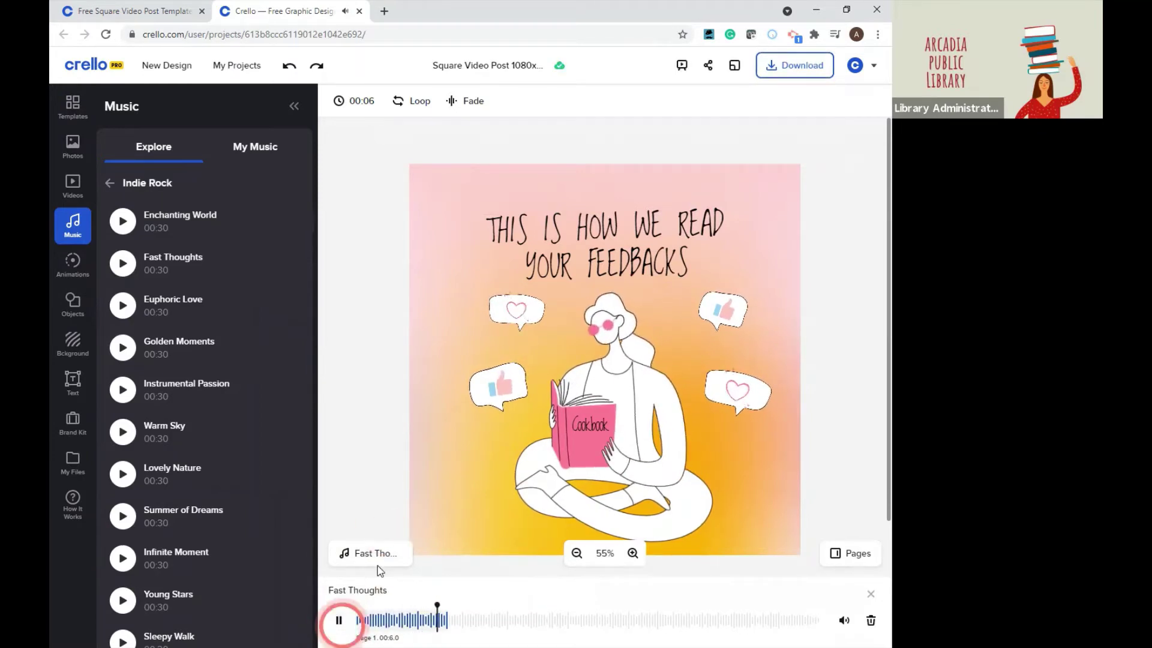
left_click(338, 623)
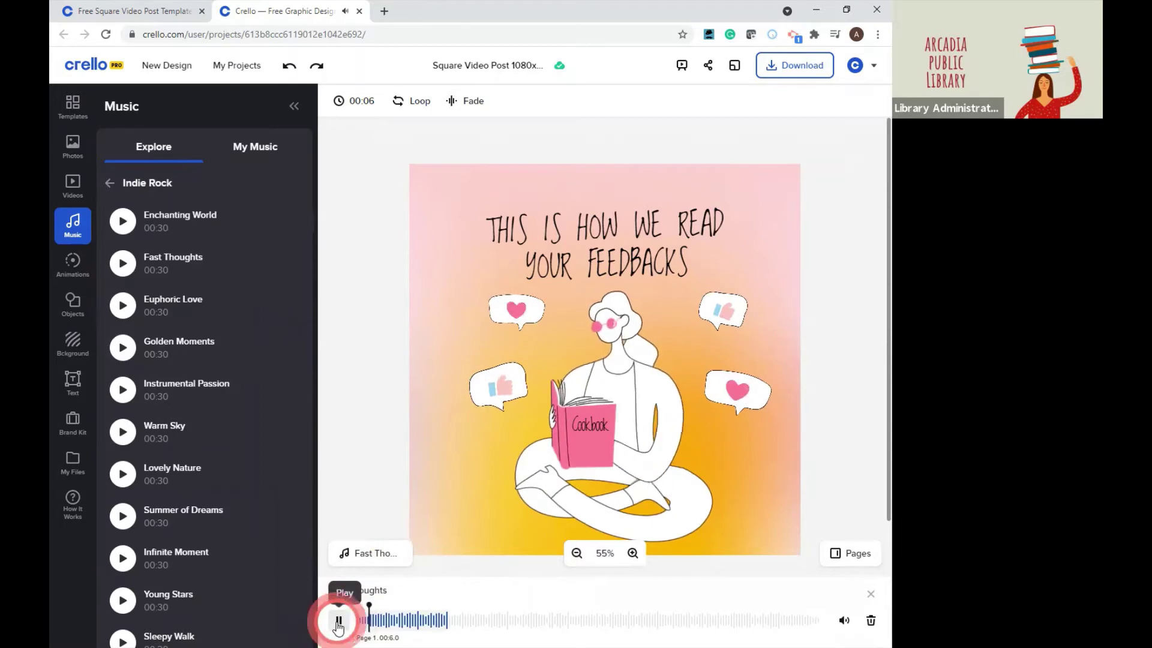
Replace the heading text with "Creating your own cookbook:" and "An online workshop" on a second line
left_click(574, 227)
double_click(574, 227)
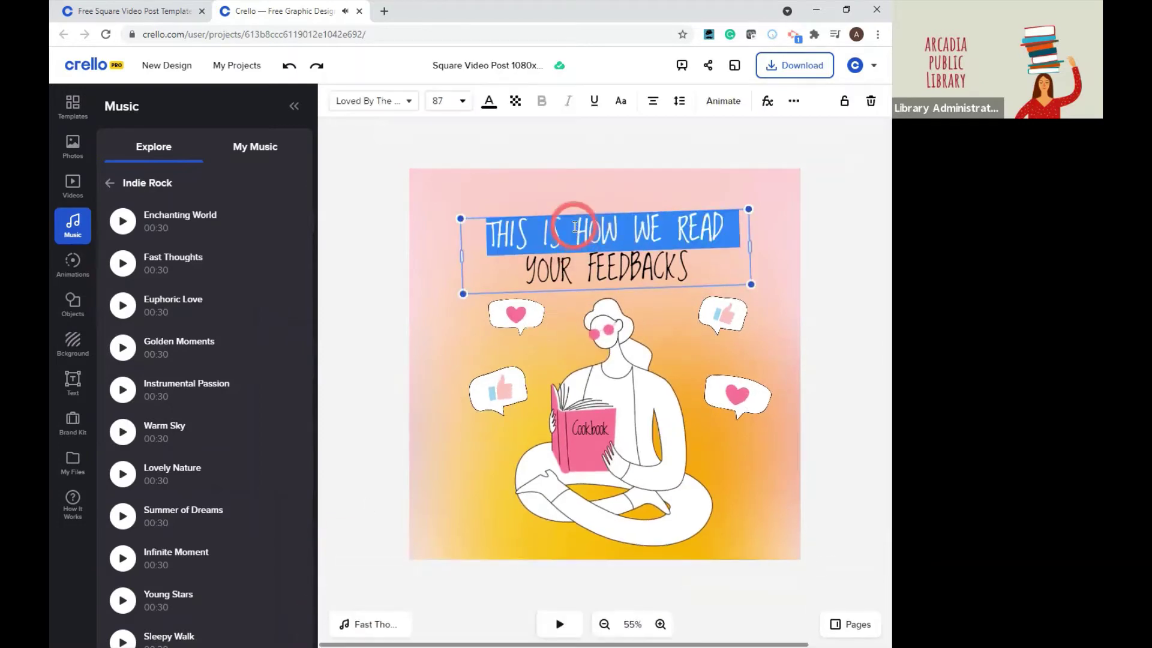
left_click(574, 227)
type("Crea")
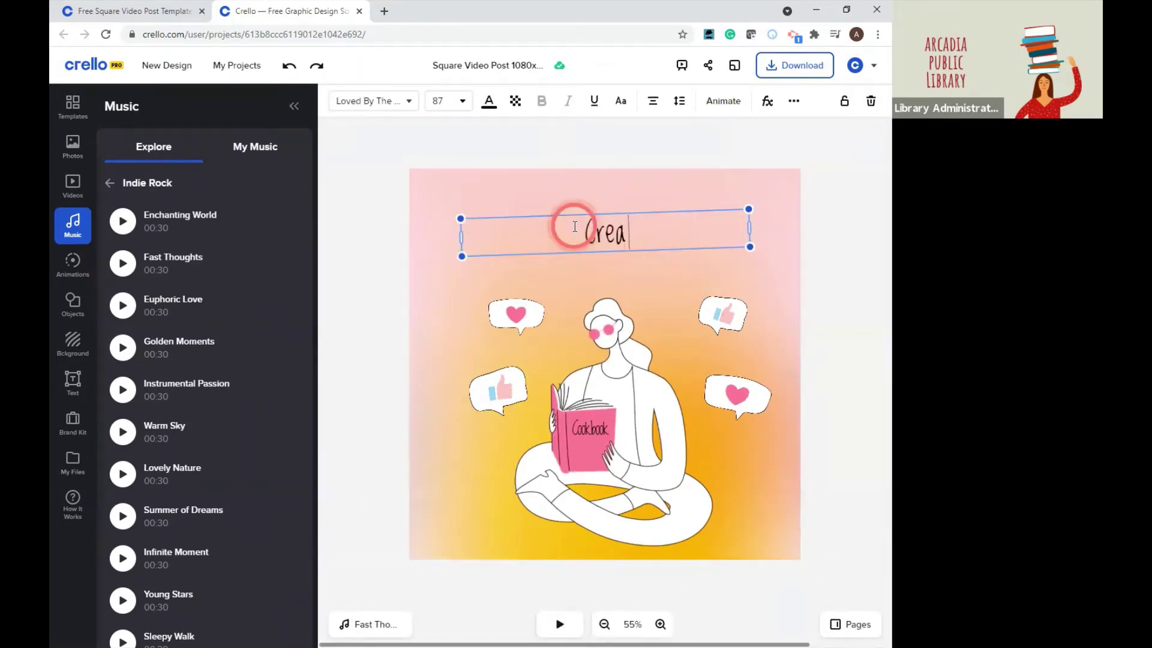
type("ting your ")
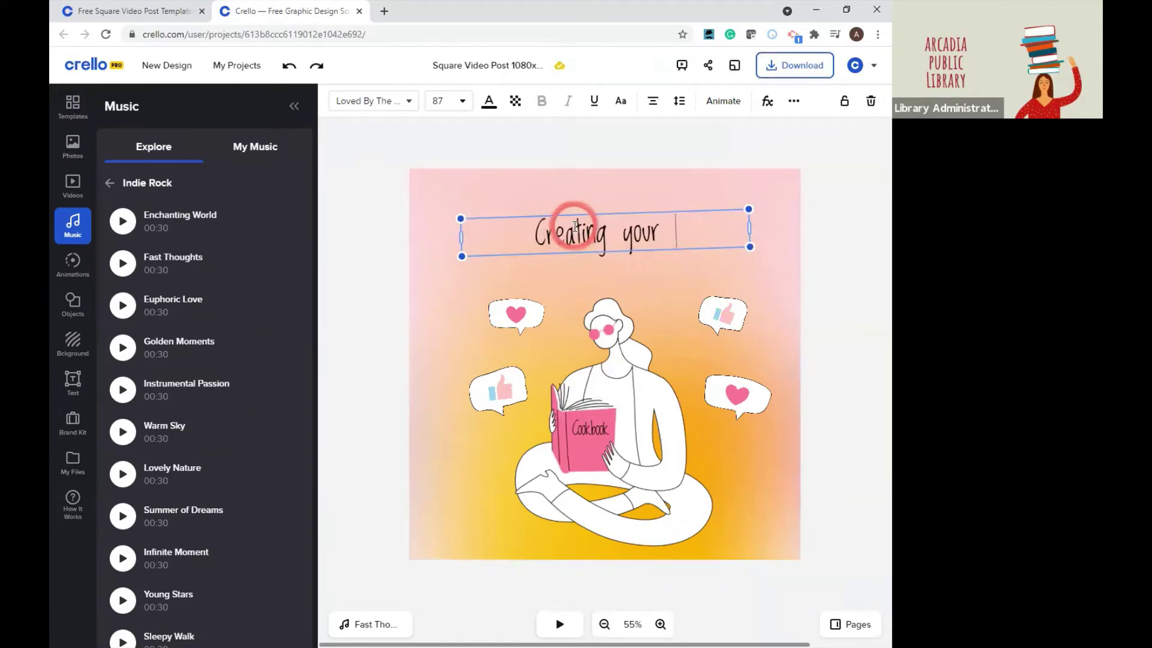
type("own B")
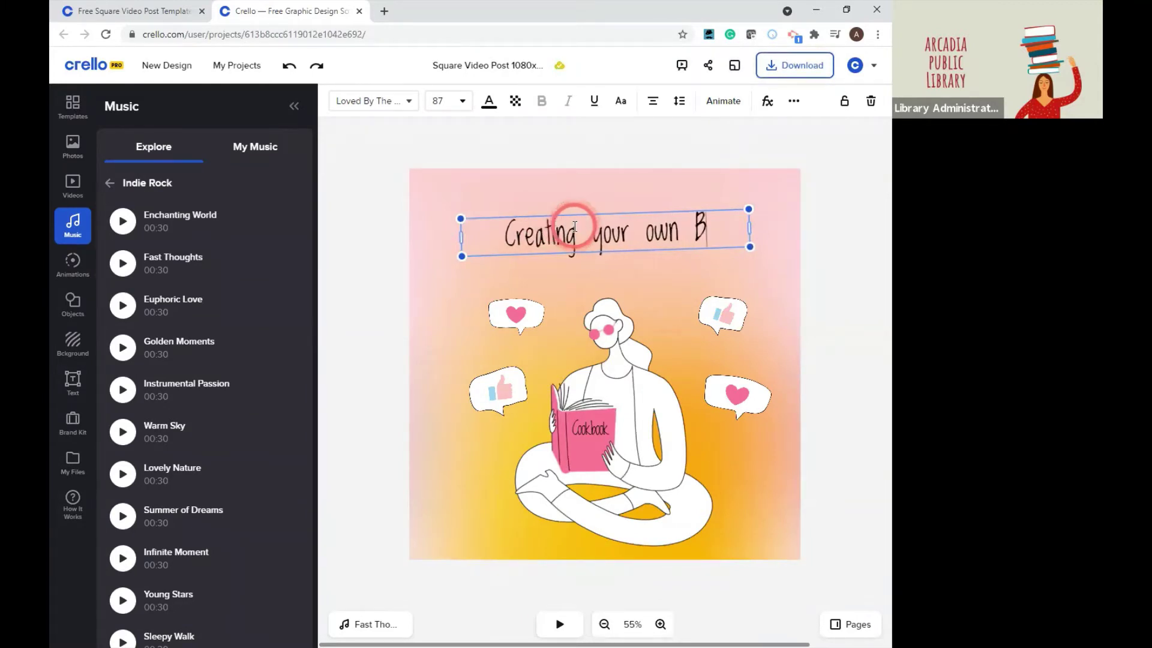
key("BackSpace")
type("cookbo")
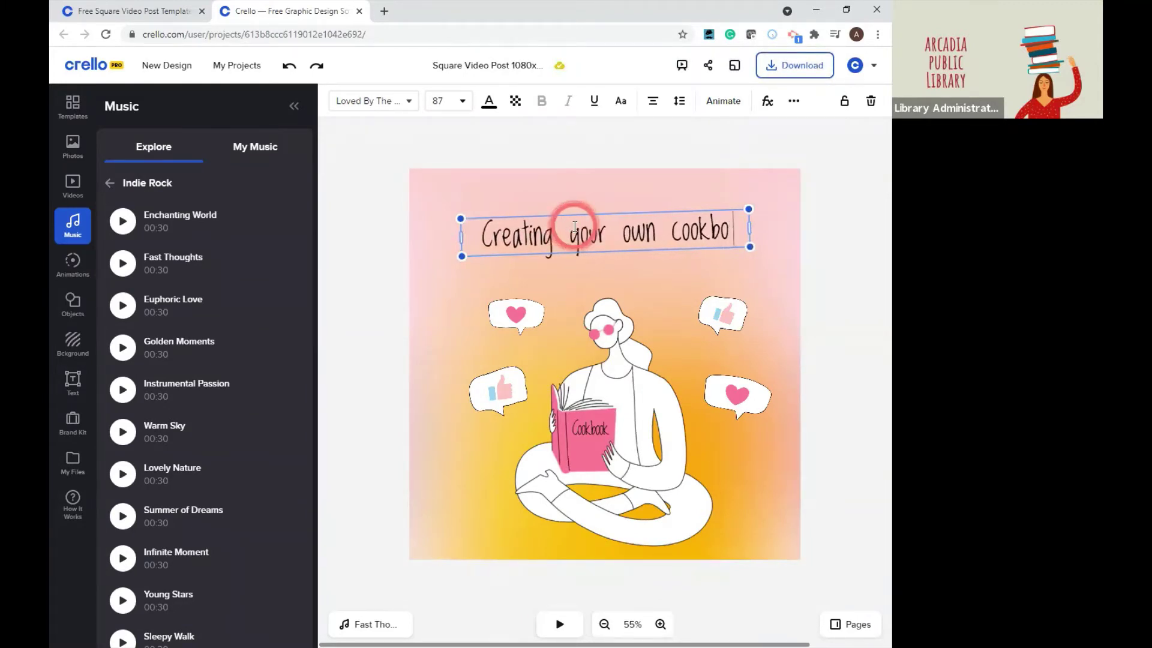
type("ok:")
key("Return")
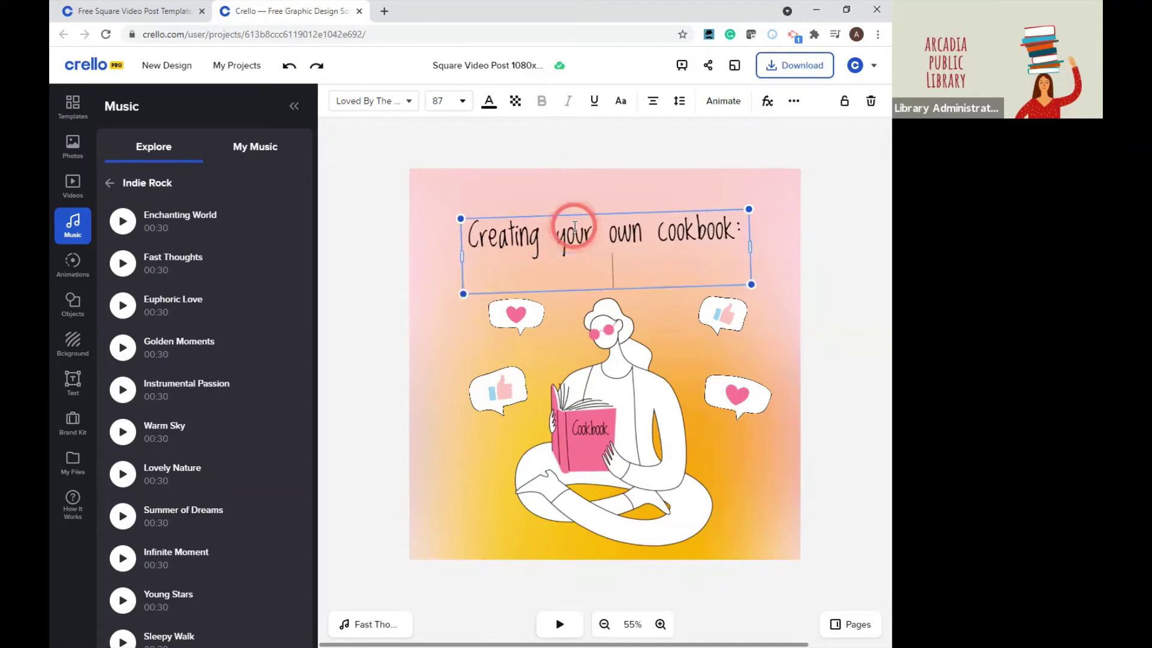
type("An online wo")
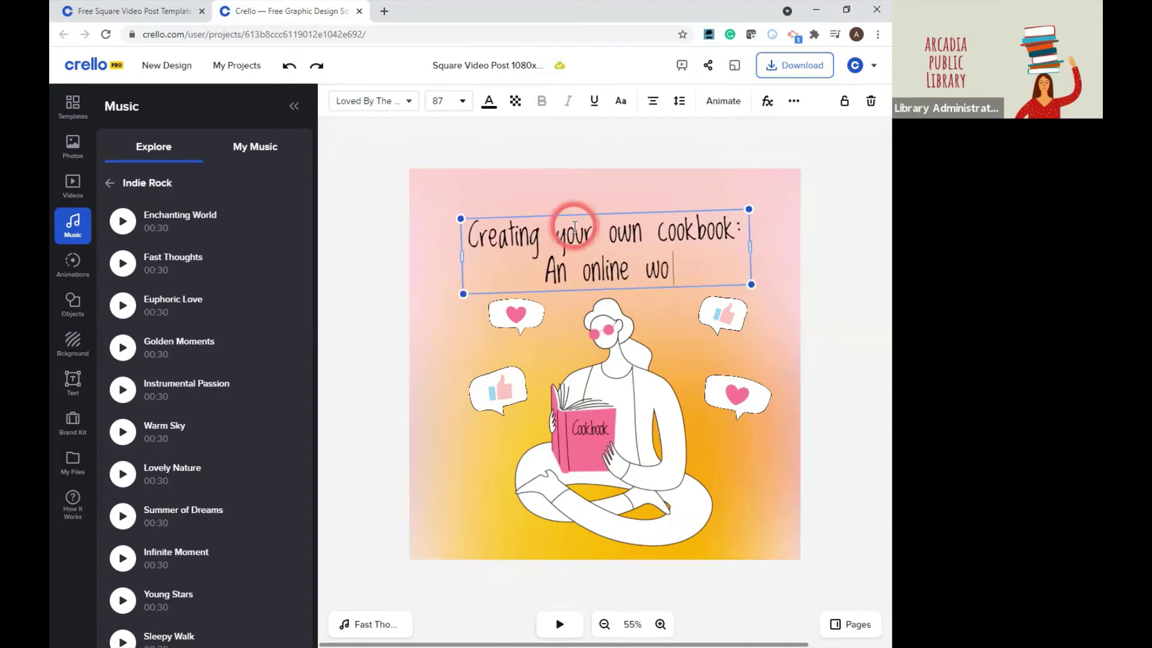
type("rksho")
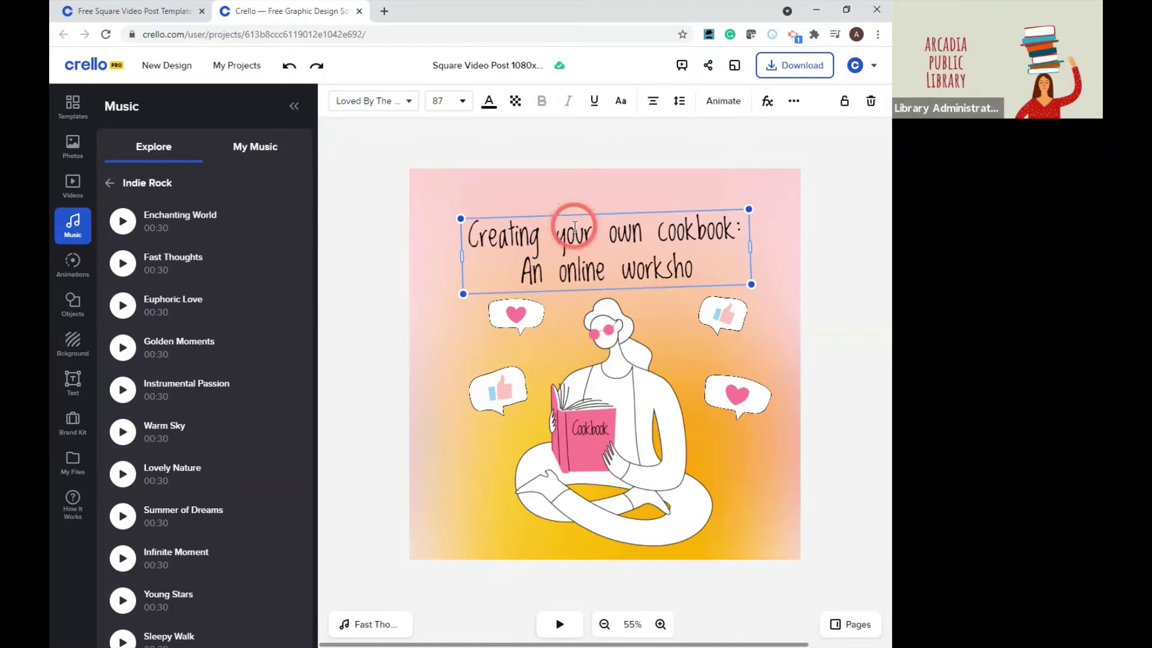
type("p")
left_click(810, 210)
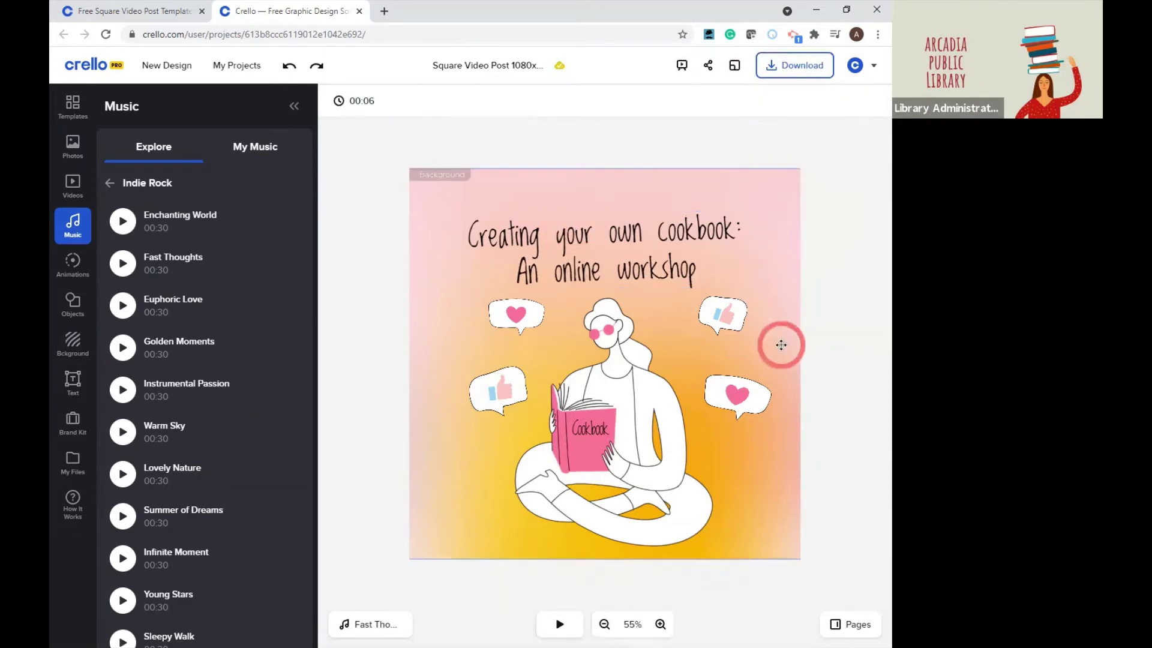
Try the workshop heading in all capitals and revert it to its original case
left_click(667, 240)
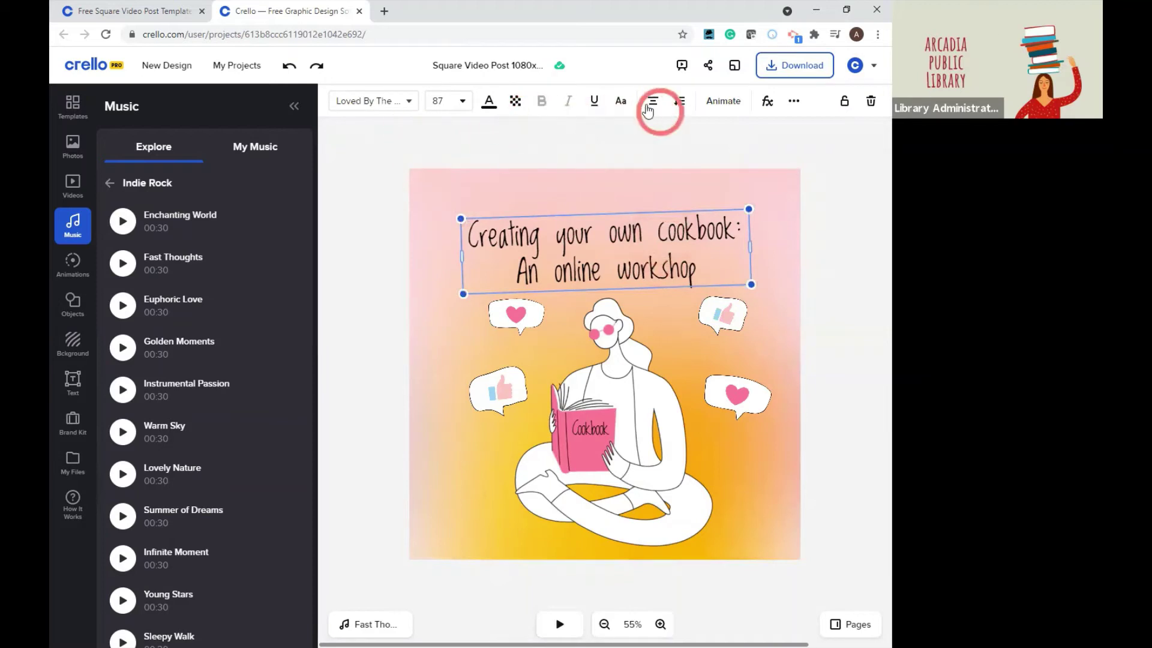
left_click(621, 101)
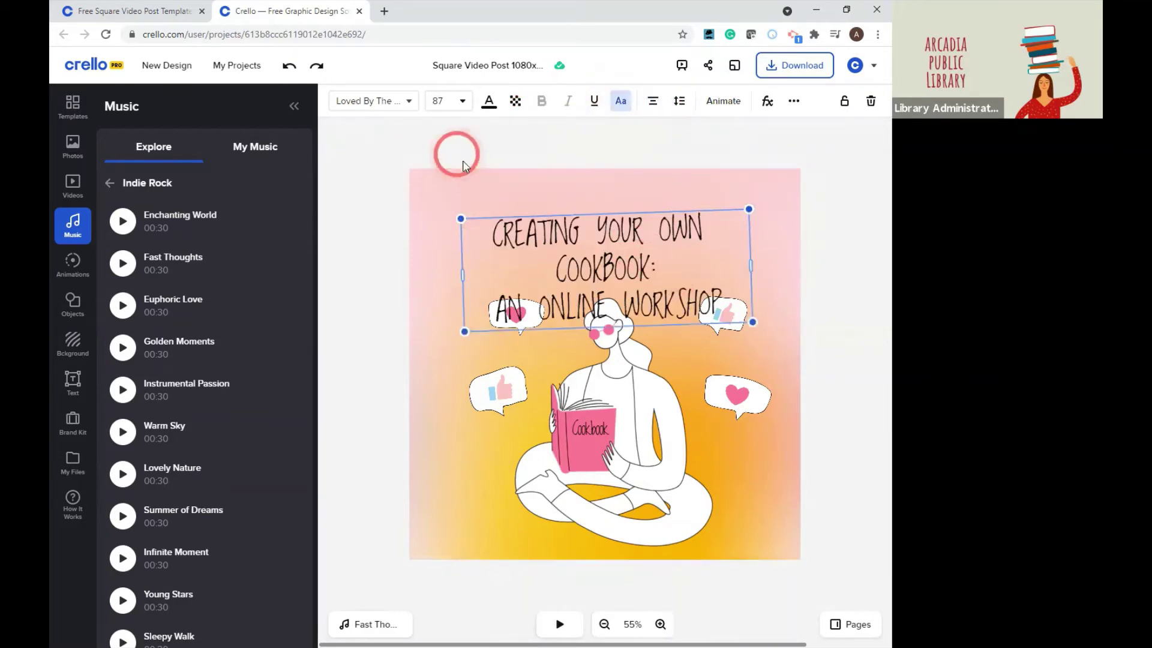
left_click(621, 101)
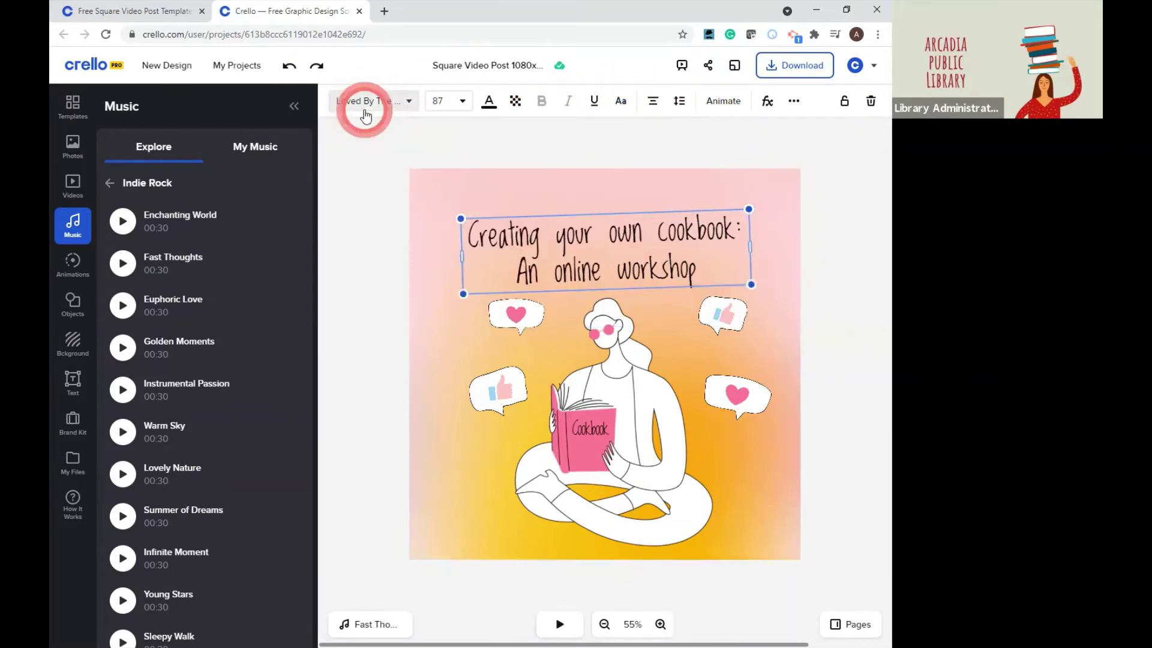
Set the workshop heading's font to Raleway and rotate the tilted text box until it is level
left_click(365, 111)
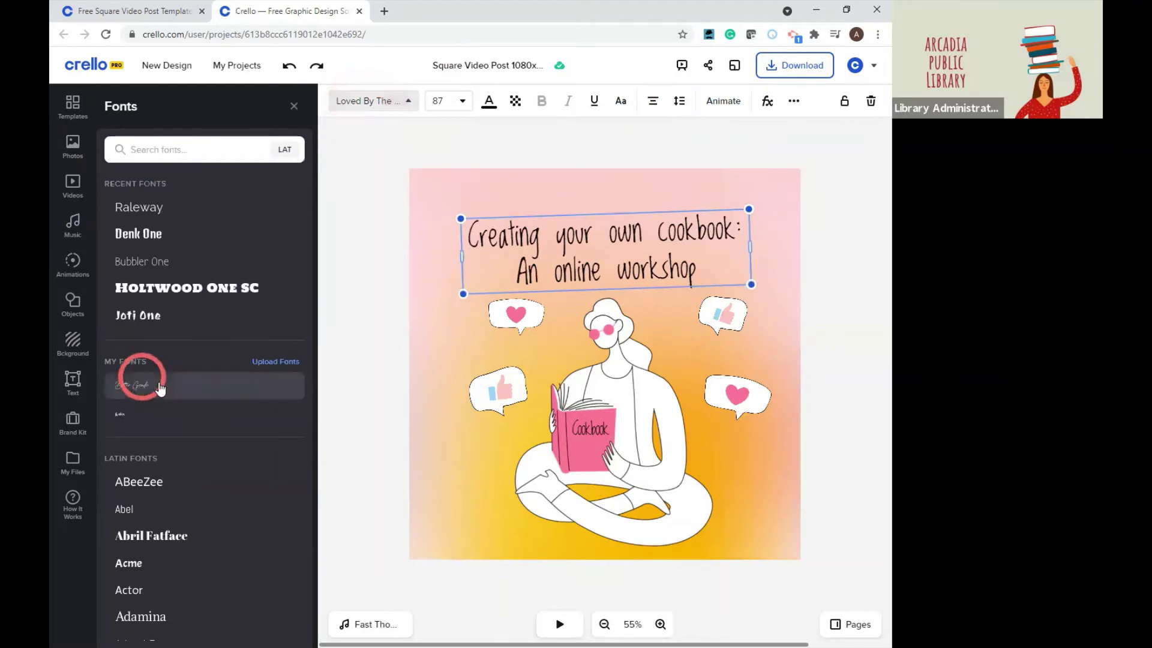
left_click(149, 214)
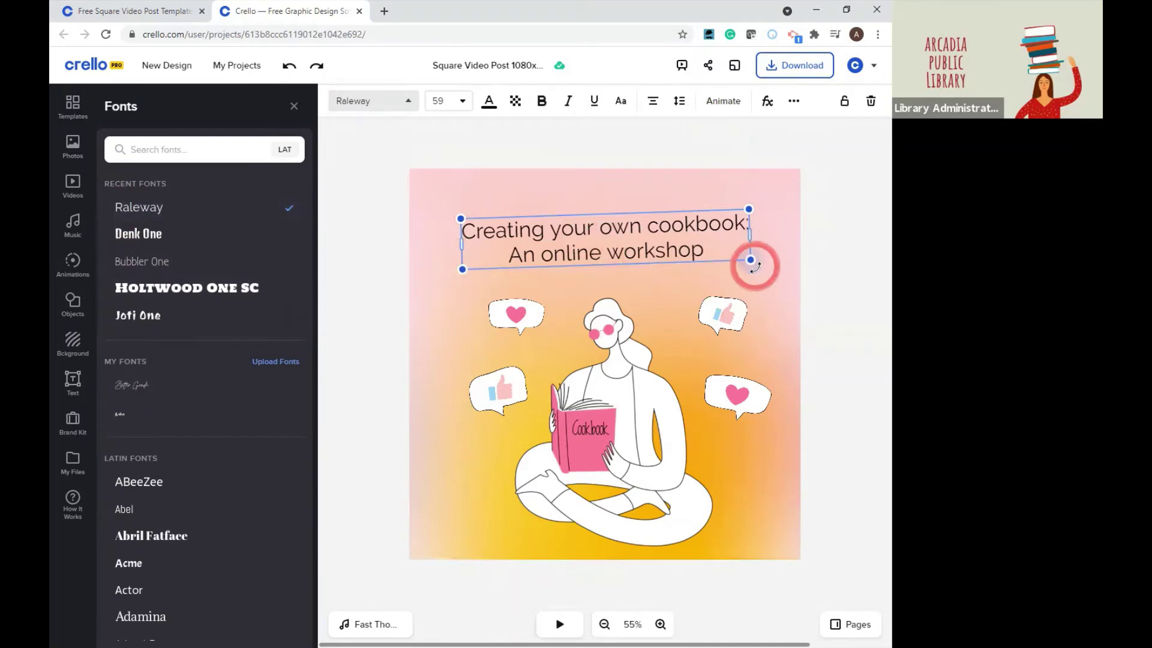
left_click_drag(754, 266, 752, 268)
left_click(871, 258)
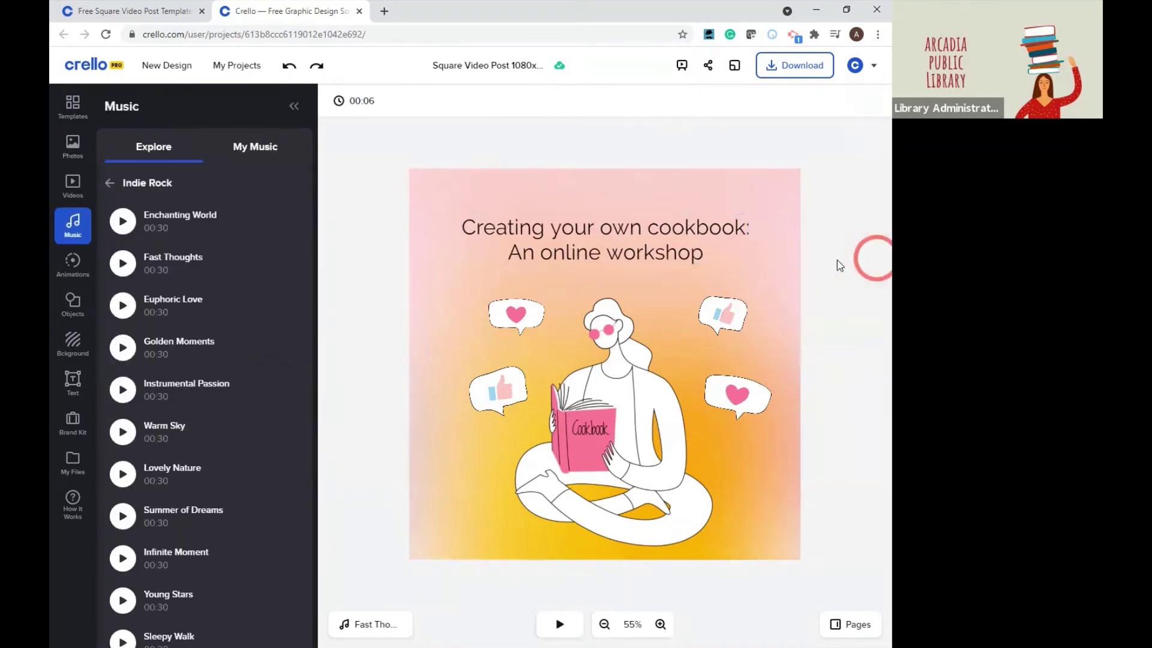
left_click(729, 239)
left_click(754, 269)
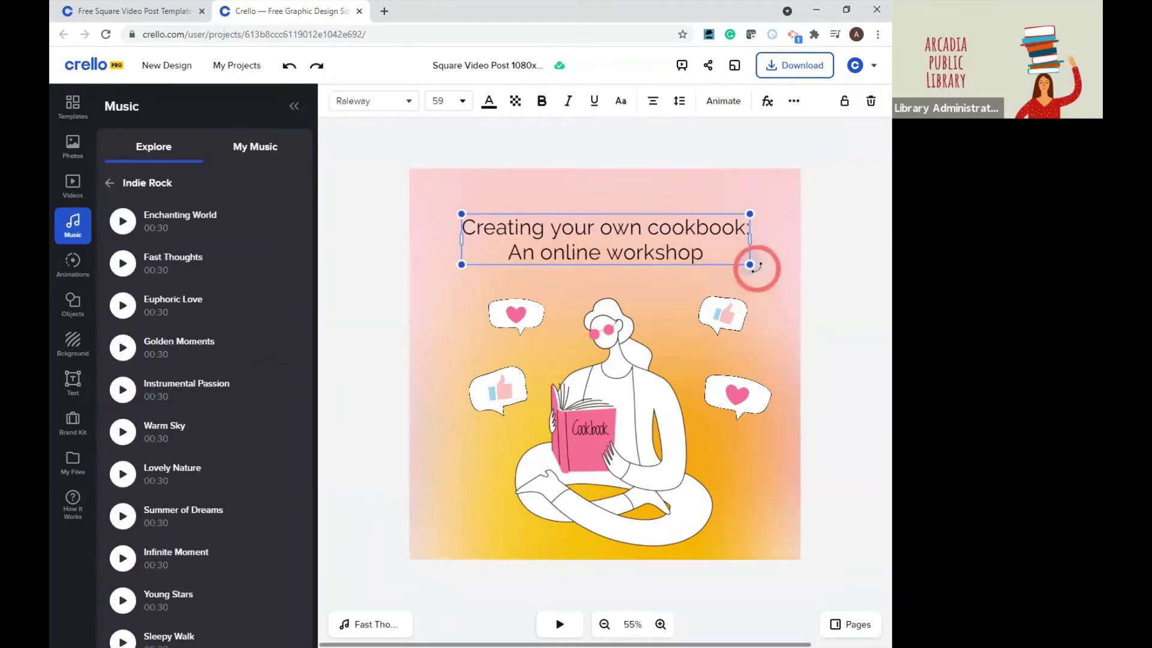
left_click_drag(754, 267, 757, 268)
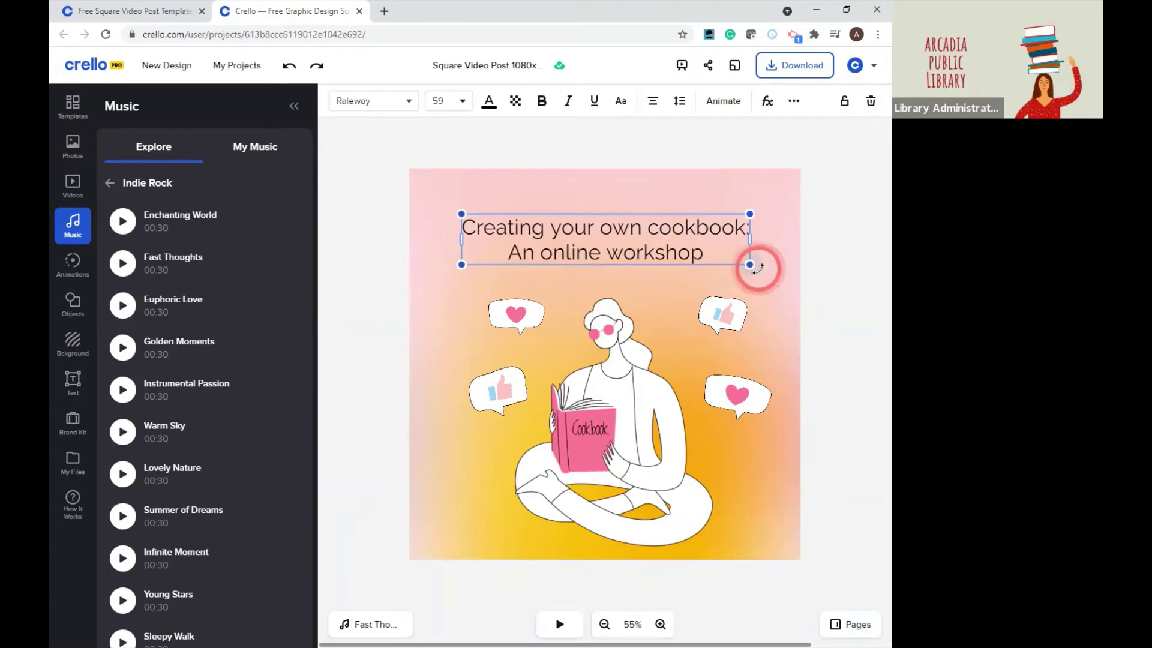
left_click(871, 238)
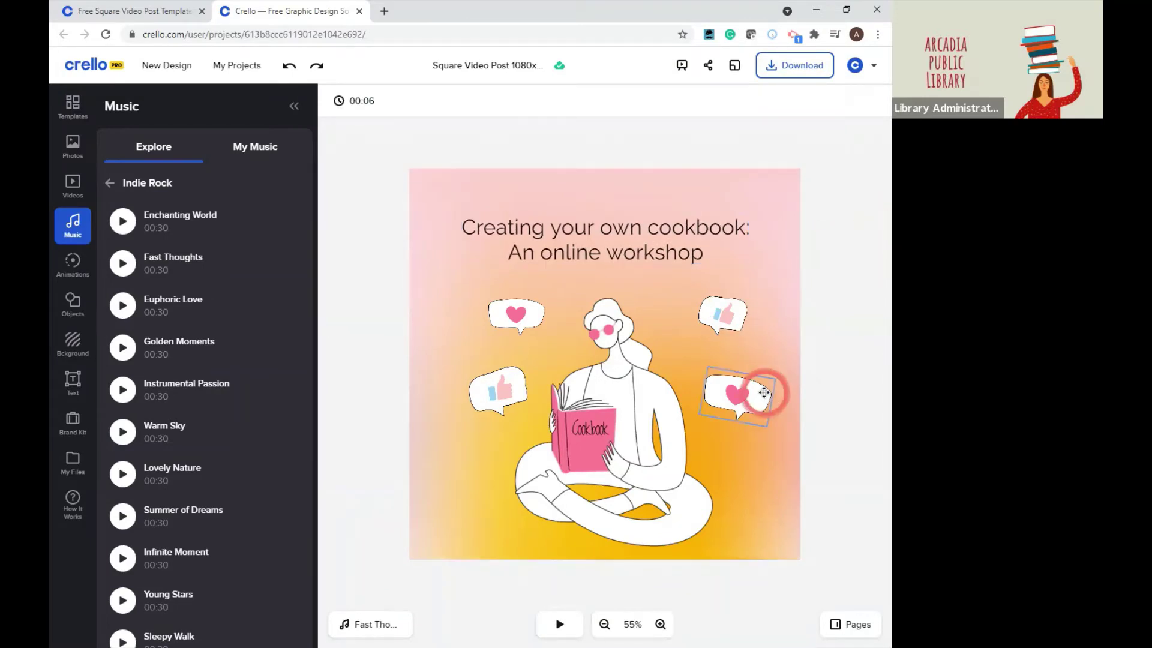
Play the edited animation with its music to check it, and stop the playback
left_click(634, 292)
left_click(557, 623)
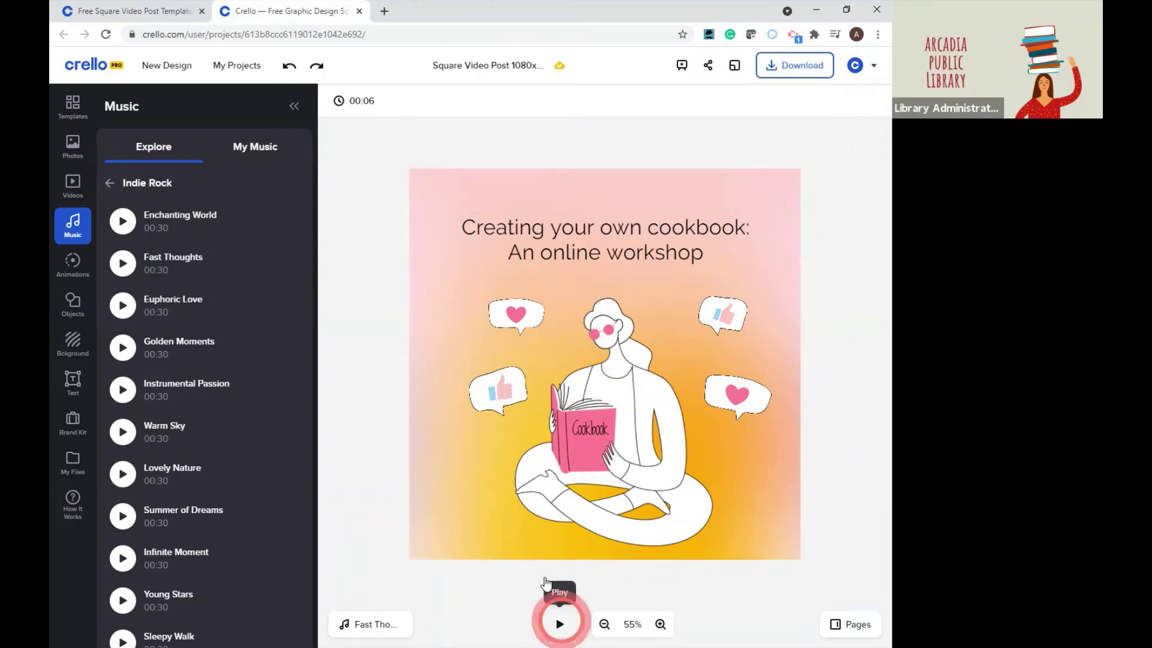
left_click(558, 622)
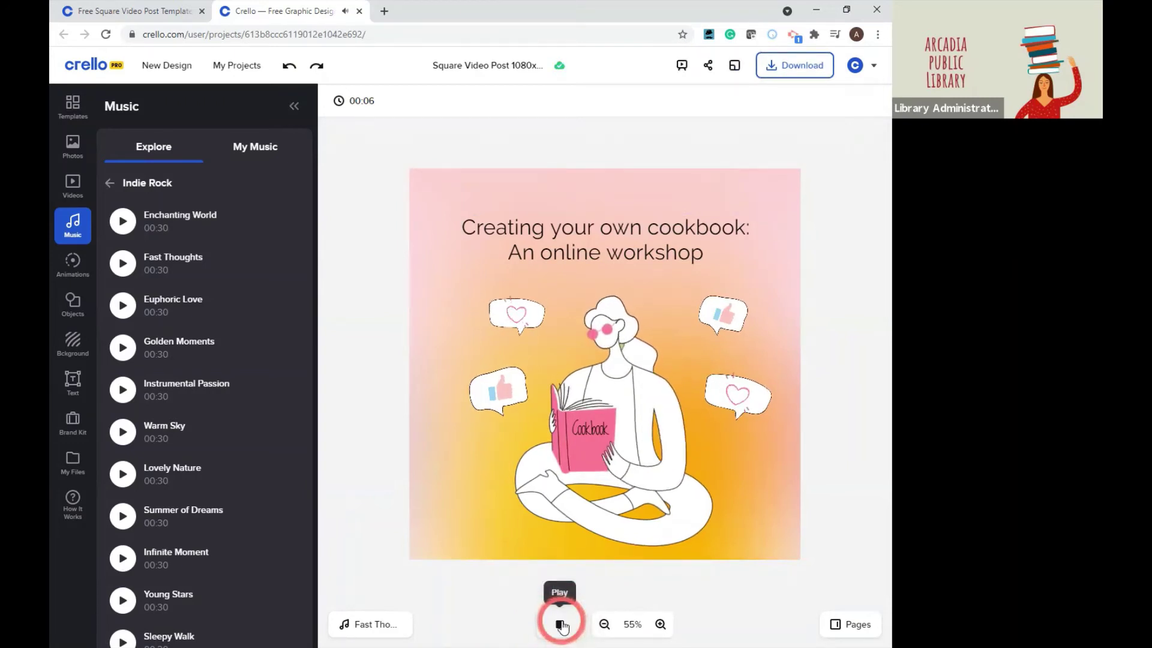
left_click(560, 623)
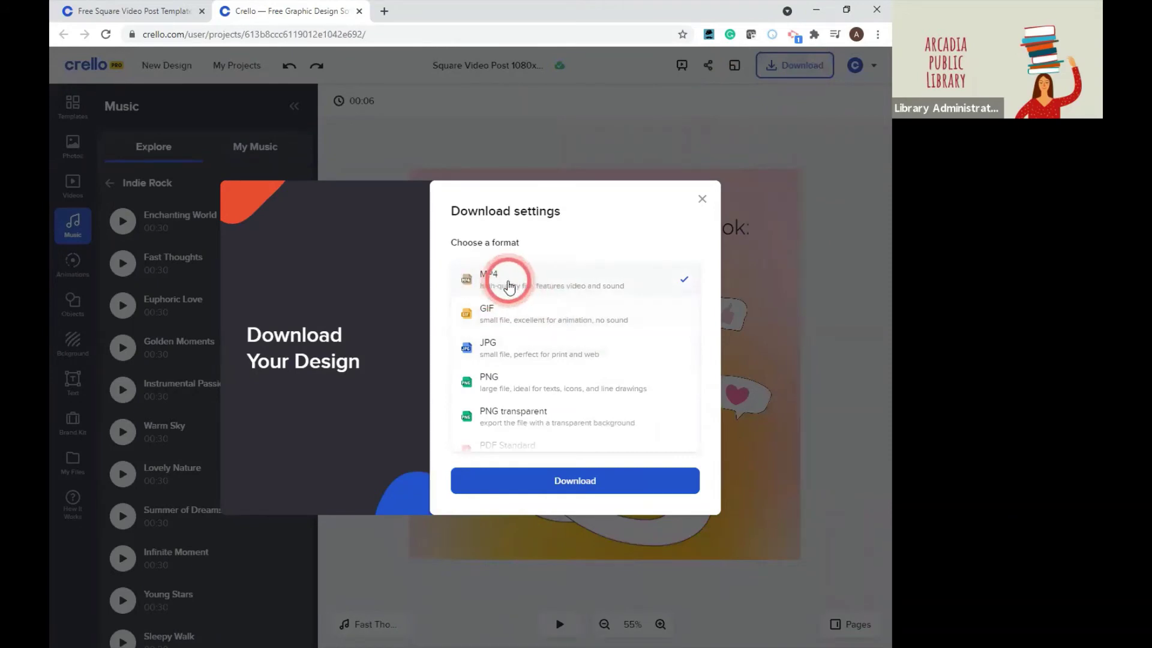
Download the finished design in MP4 format and close its editor
left_click(566, 489)
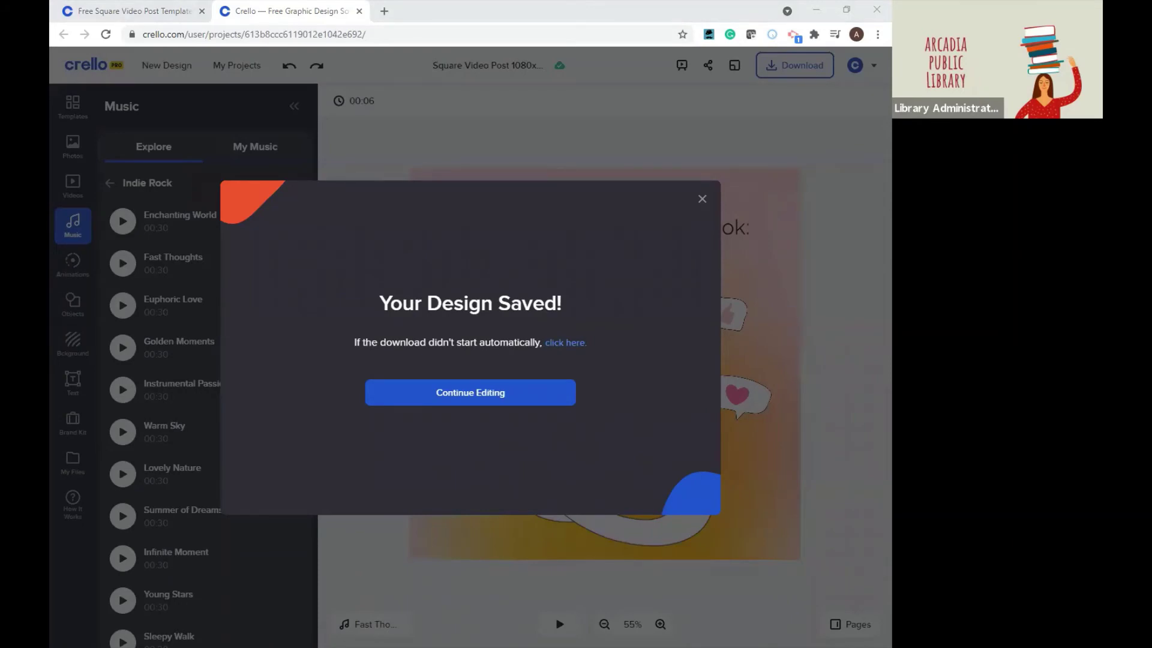
key("ctrl+w")
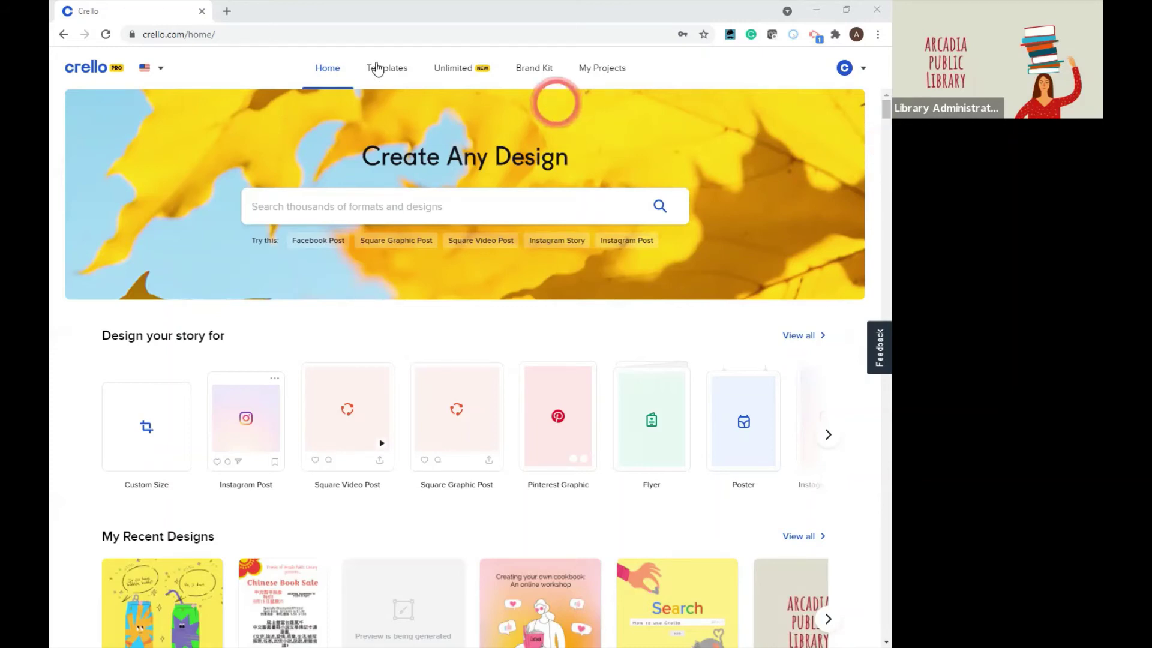
Find the Poster templates among the marketing materials and open the "No one is you and that is your power" unicorn design
left_click(376, 70)
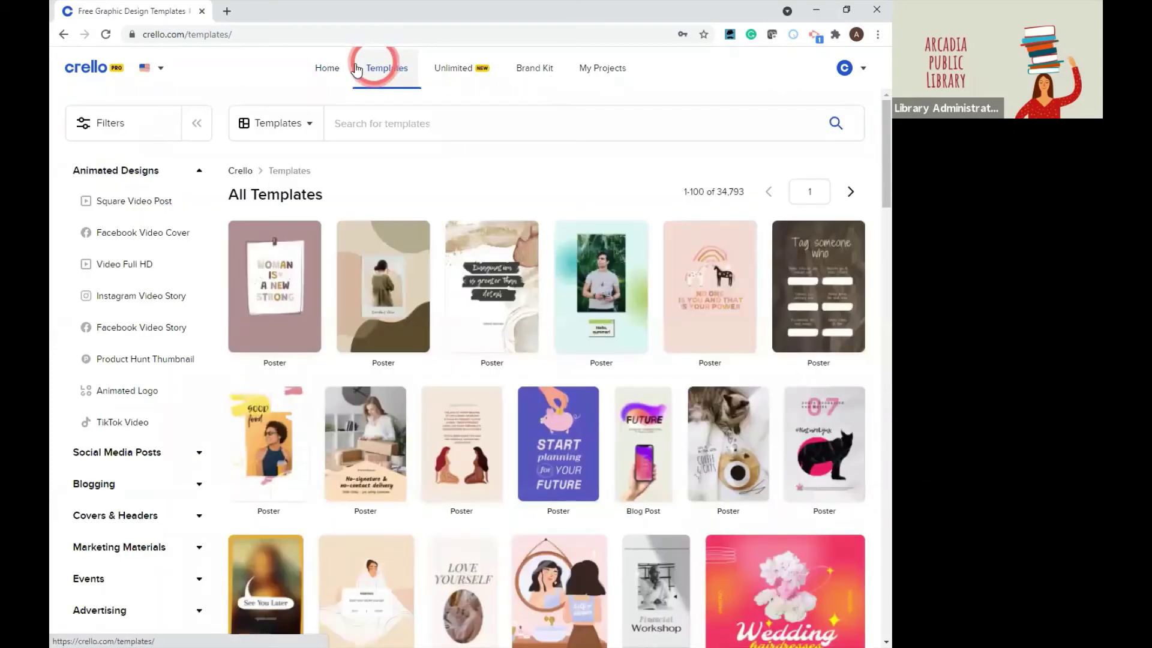
left_click(200, 172)
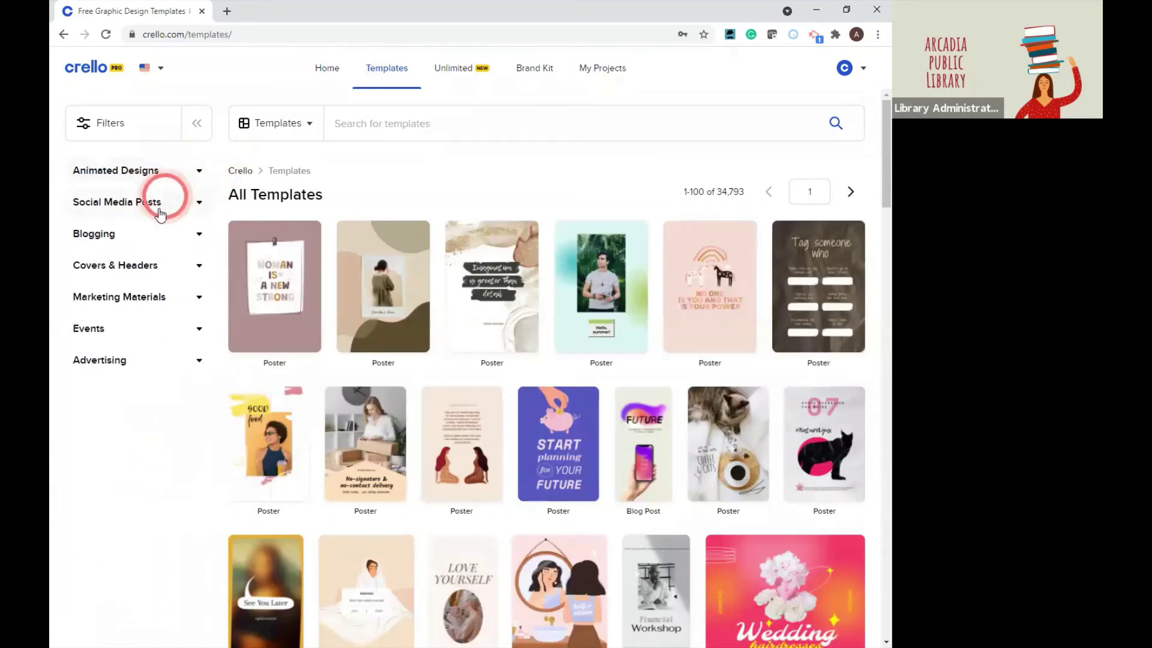
left_click(149, 233)
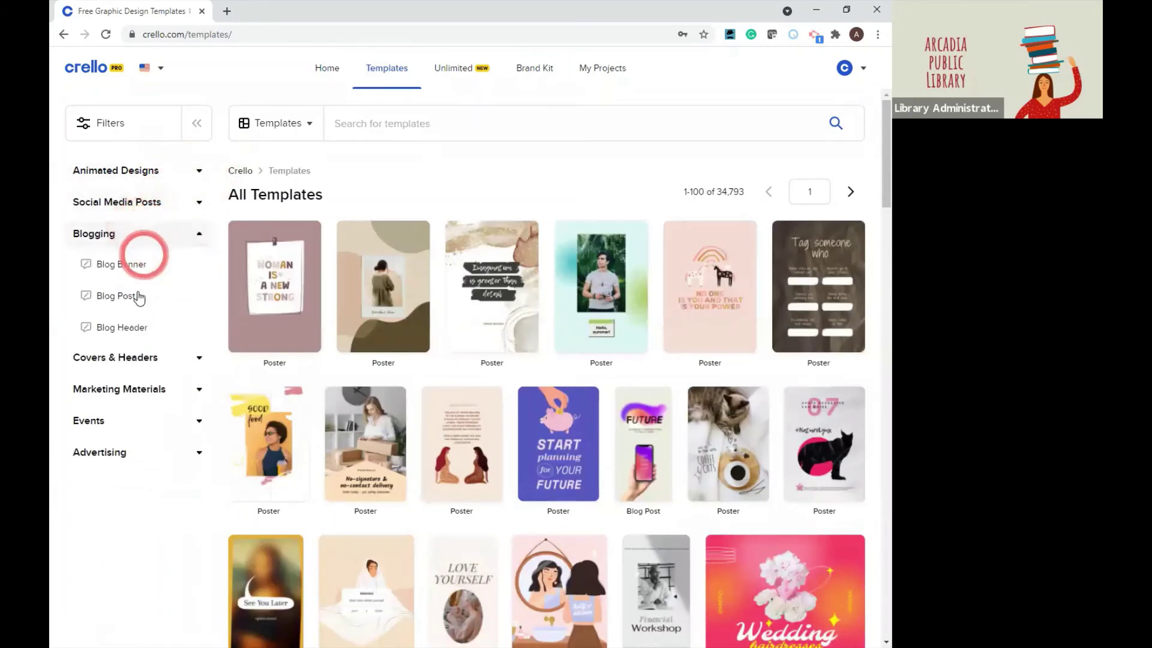
left_click(146, 389)
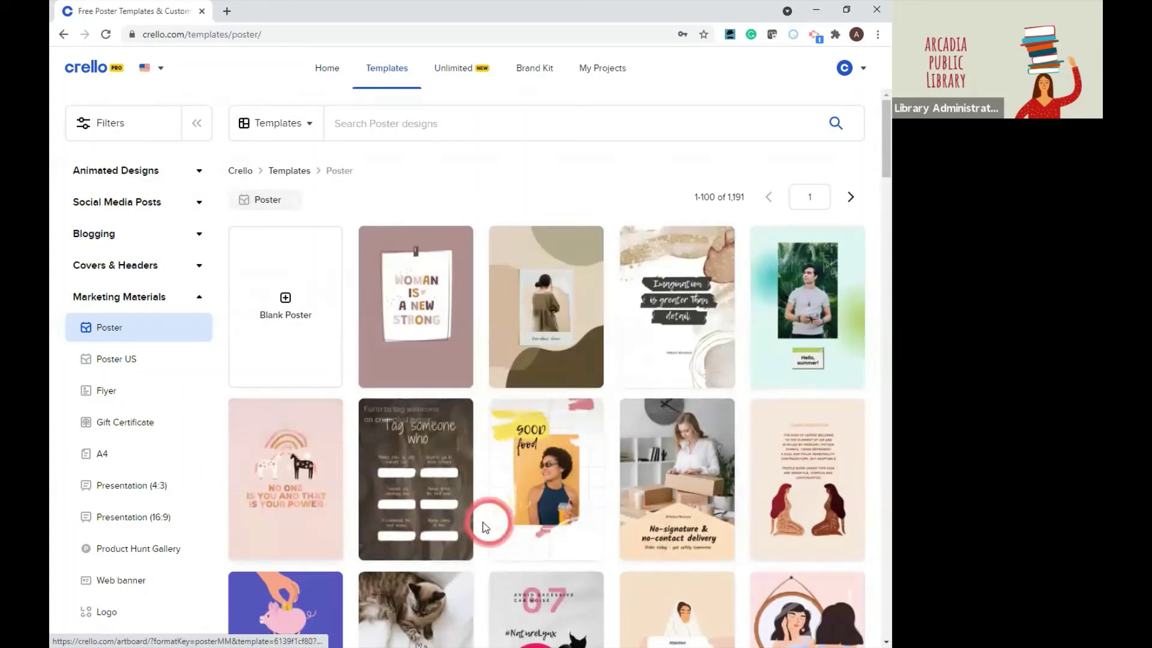
left_click(304, 527)
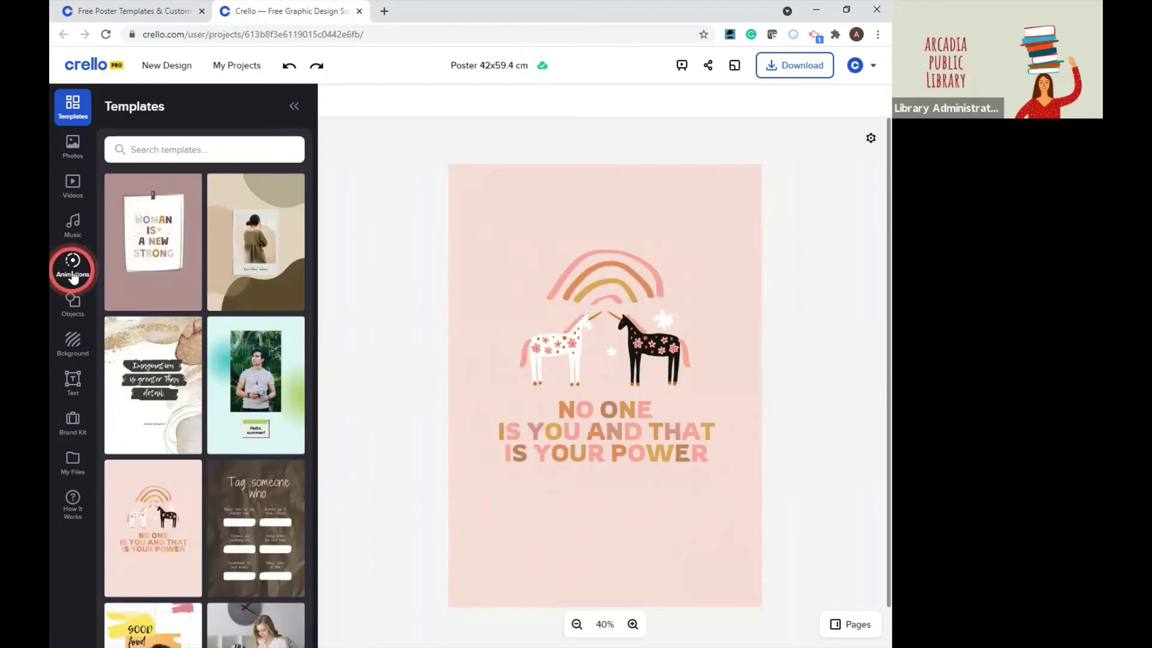
Search the animated elements for "food"
left_click(72, 270)
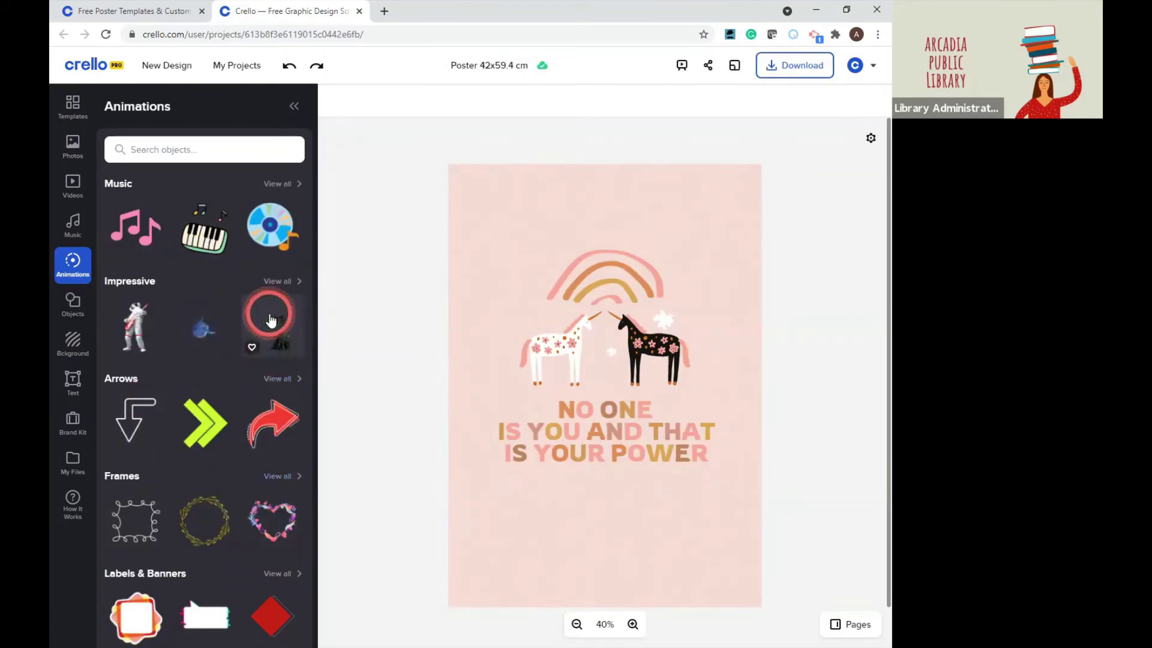
left_click(223, 148)
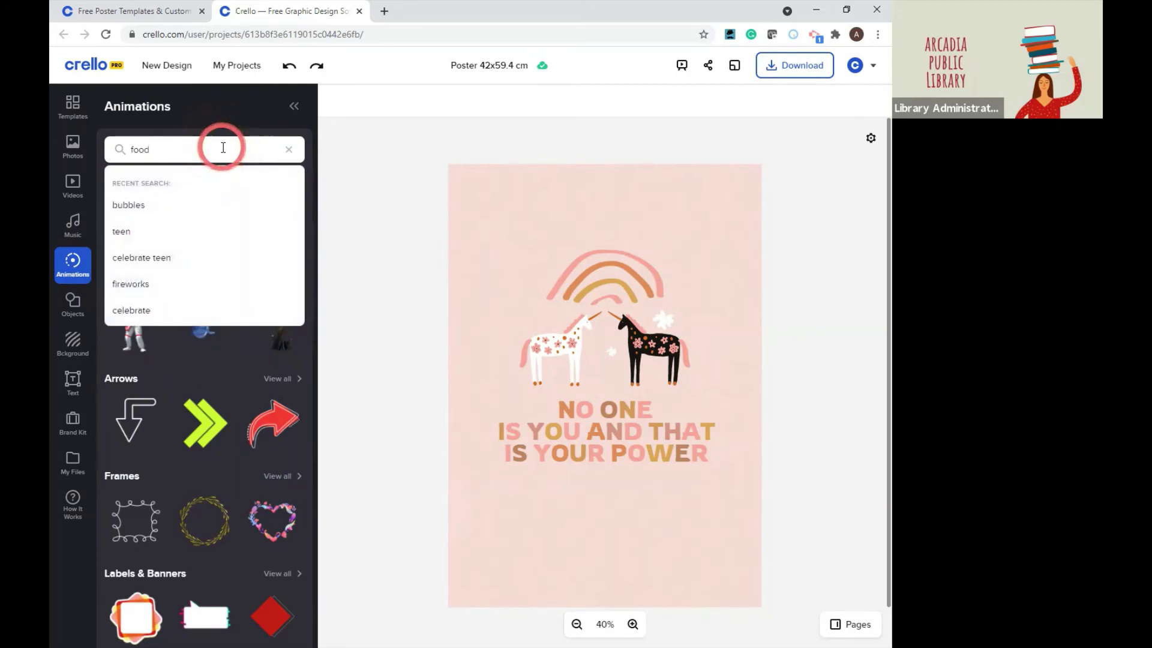
key("Return")
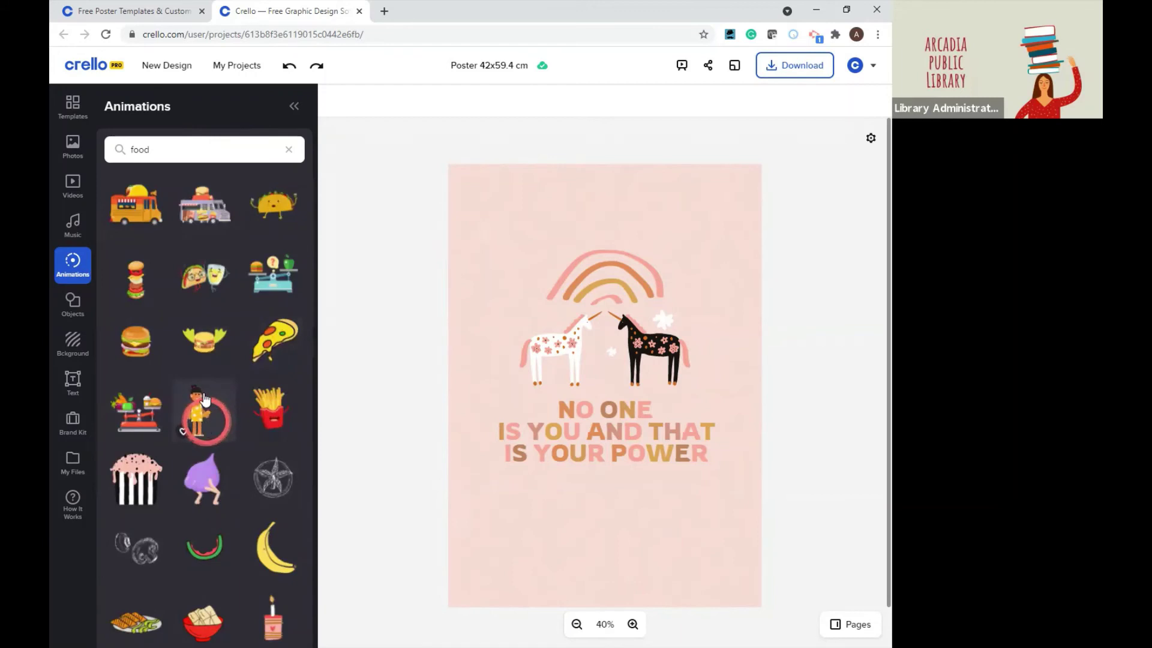
Search the animations for "stars", add the group of three gold stars to the poster and select it
double_click(154, 150)
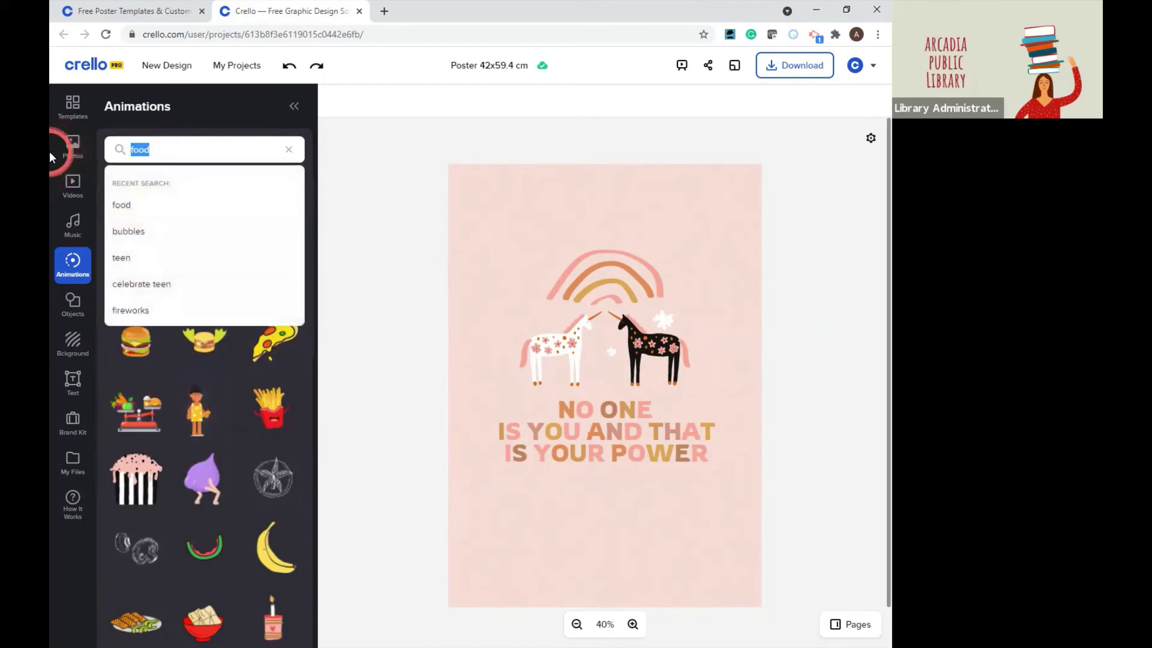
type("stars")
key("Return")
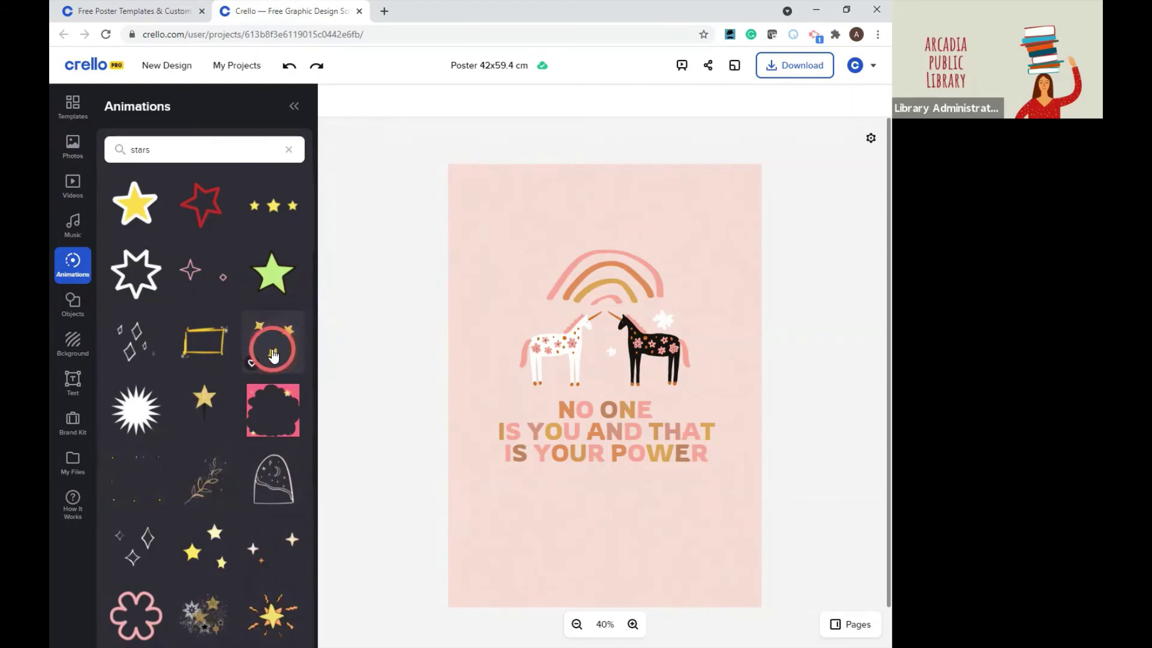
left_click(274, 354)
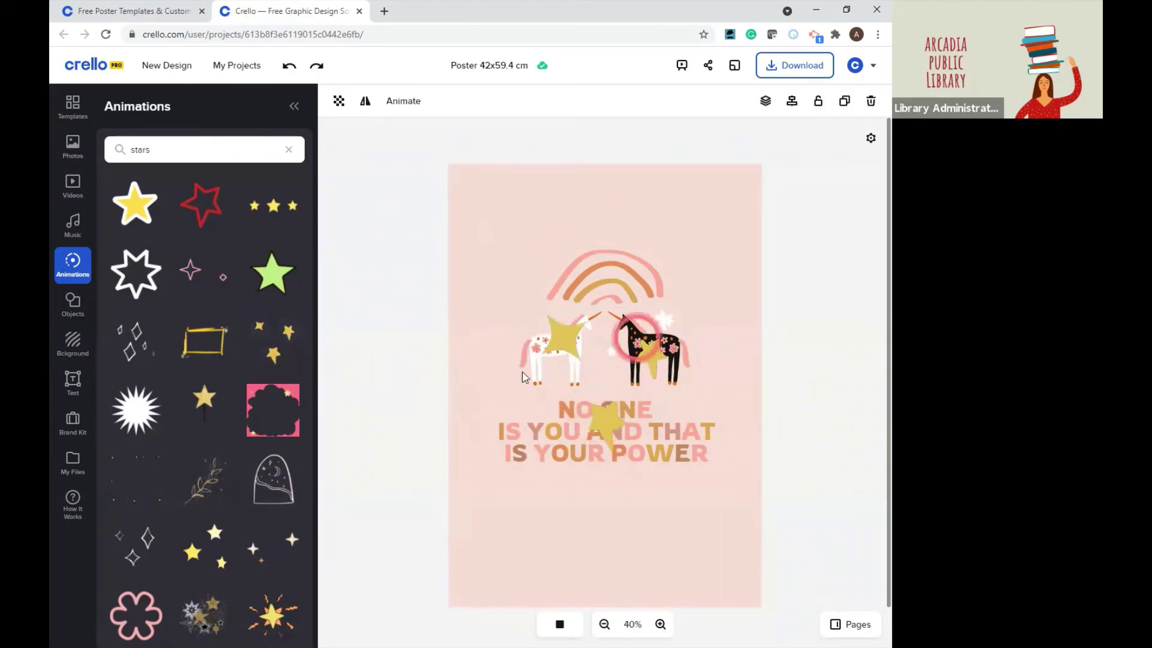
left_click(602, 424)
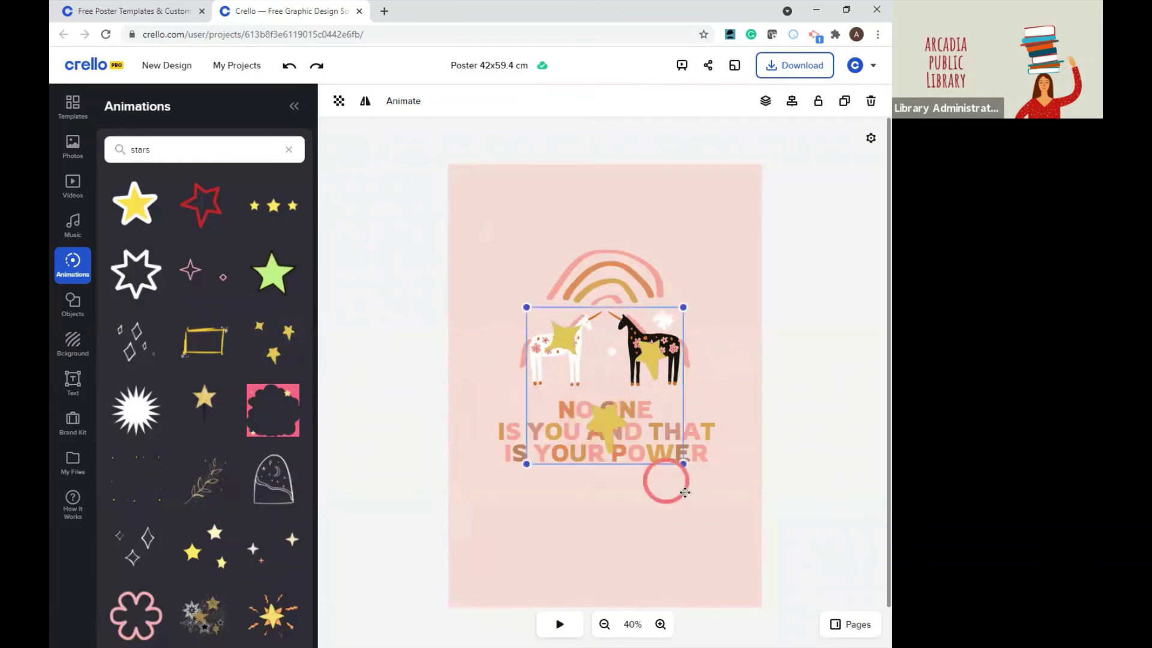
Shrink the gold stars into the poster's upper-left area and place a duplicate of them in the upper-right area
left_click_drag(682, 463, 507, 251)
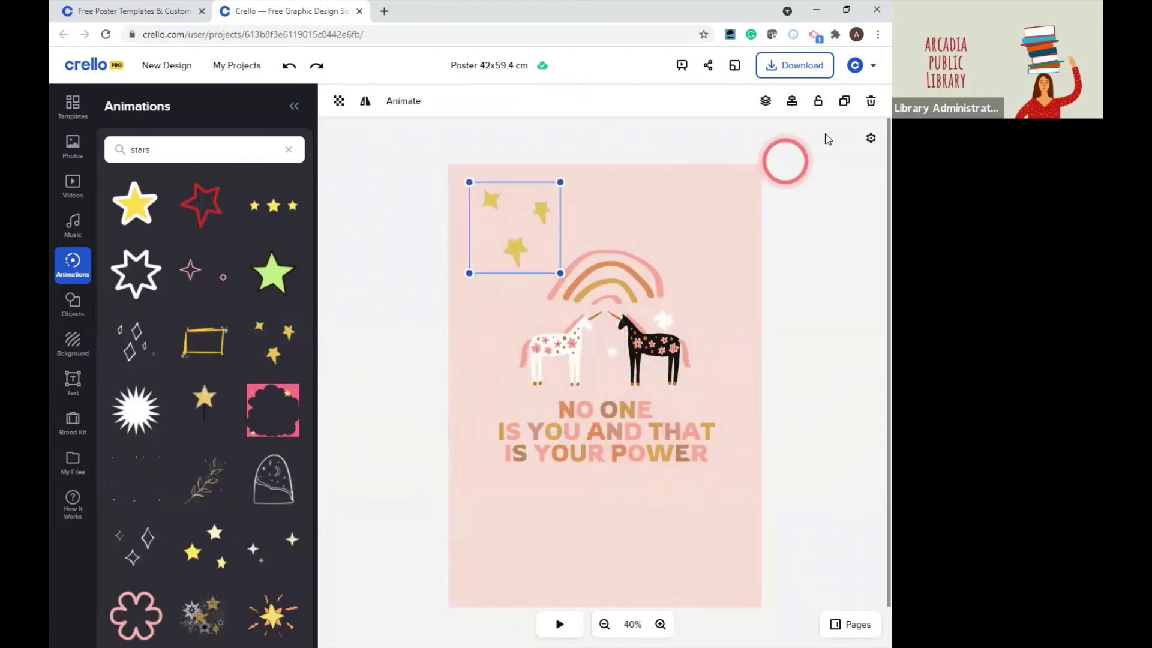
left_click(845, 106)
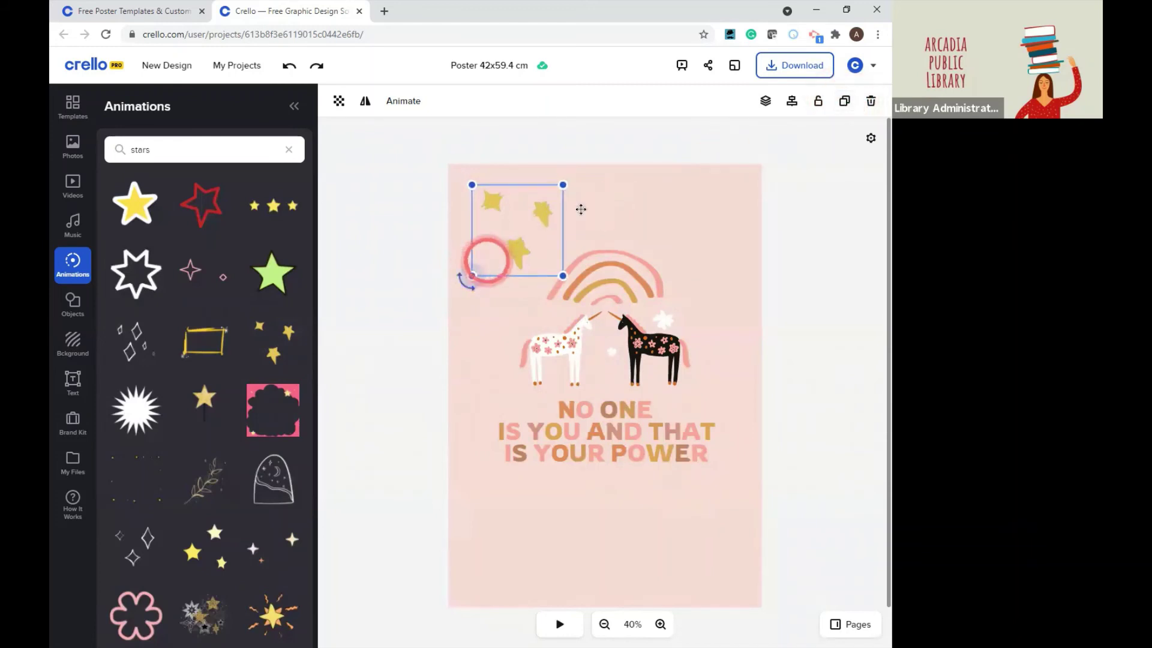
left_click_drag(553, 225, 716, 240)
Flip the duplicated stars at the poster's upper right horizontally and reduce their opacity slightly
left_click(367, 102)
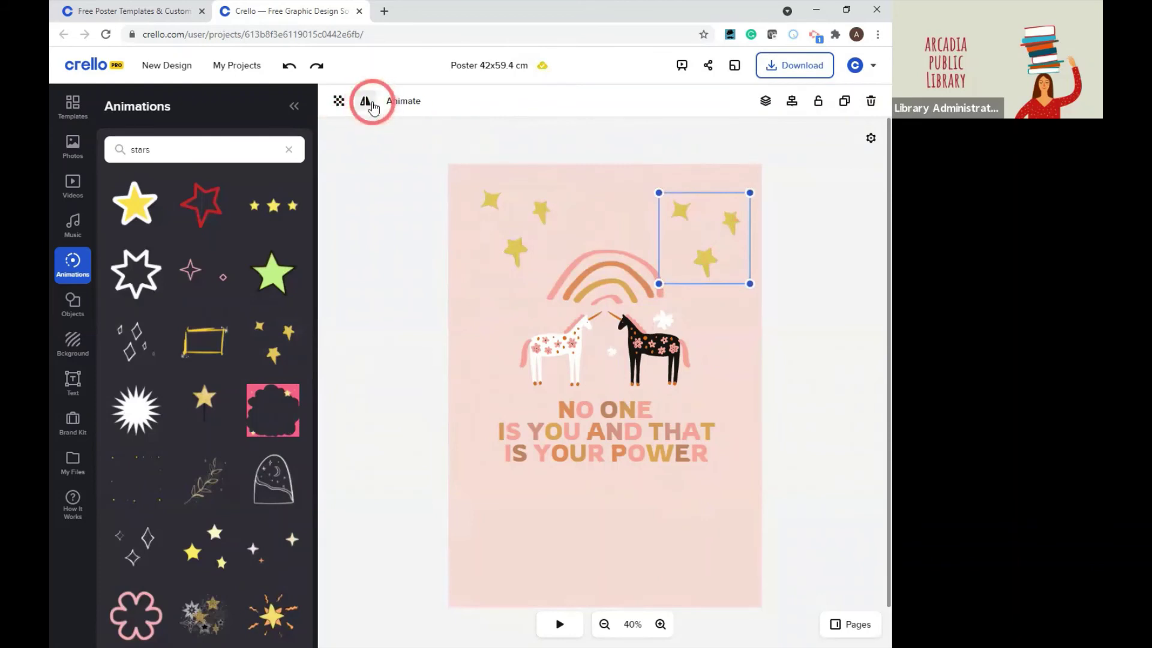
left_click(395, 138)
left_click(338, 100)
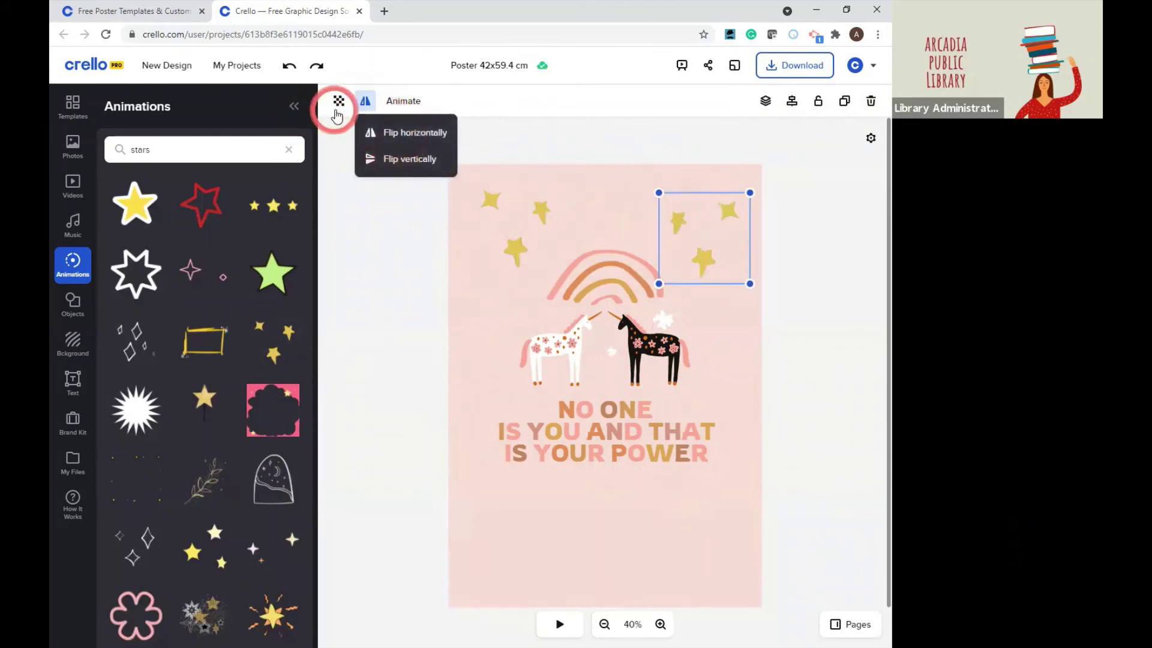
left_click(413, 155)
left_click_drag(414, 155, 380, 152)
left_click(378, 297)
Reduce the opacity of the upper-left stars slightly and play the poster's animation preview
left_click(513, 230)
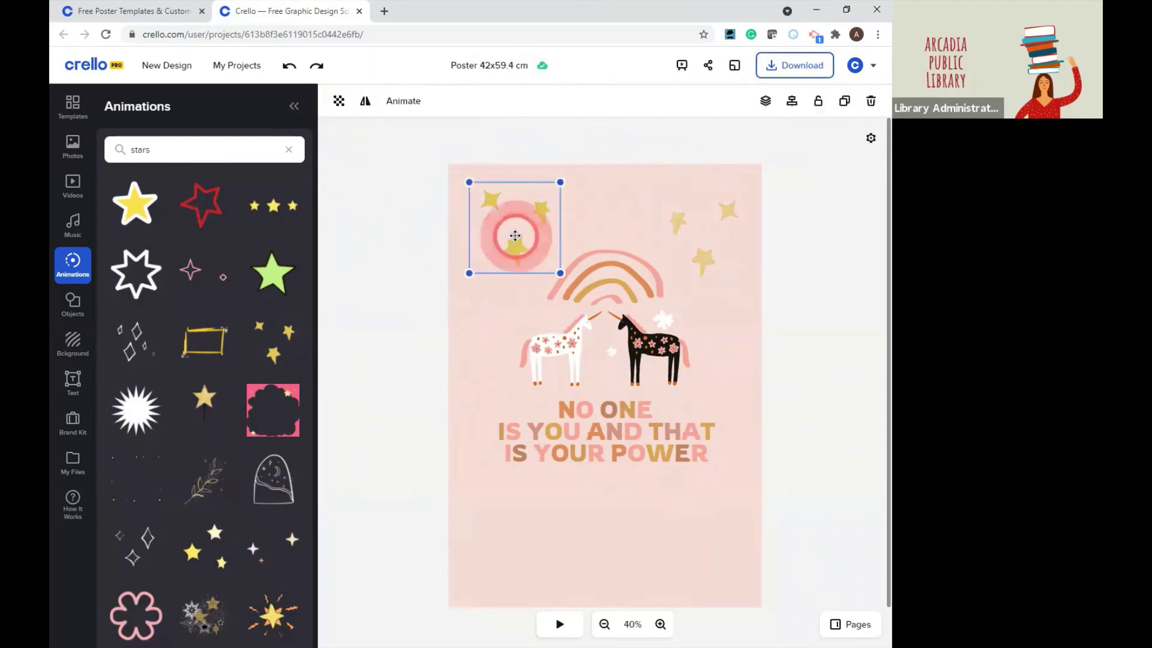
left_click(340, 101)
left_click_drag(412, 155, 398, 155)
left_click(402, 250)
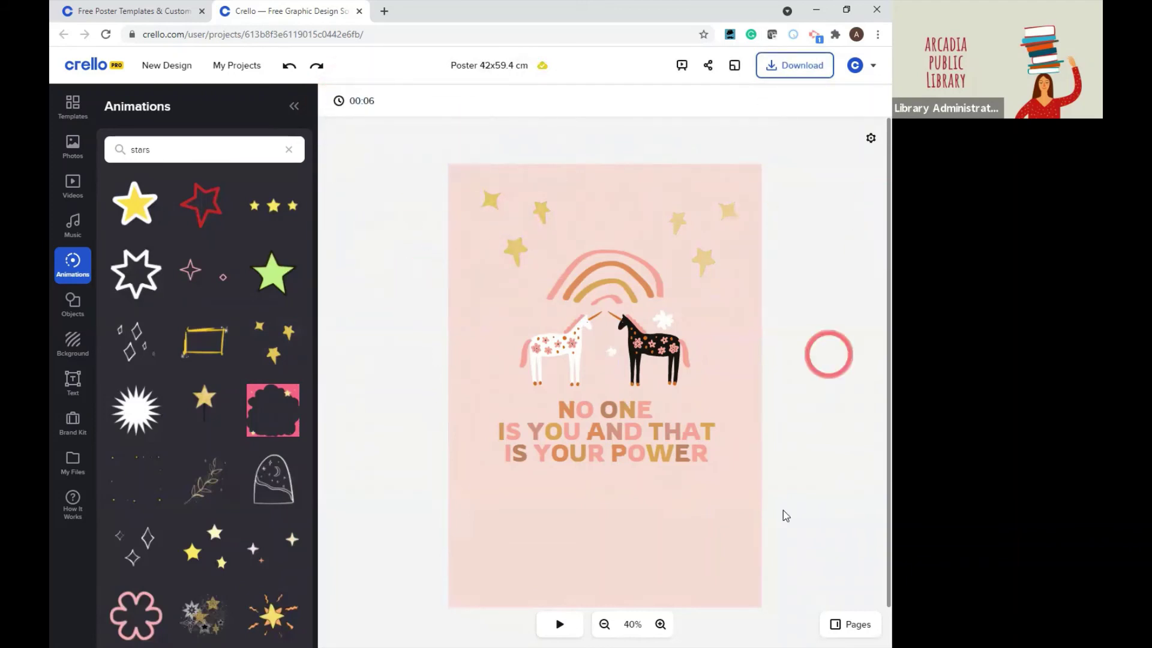
left_click(560, 624)
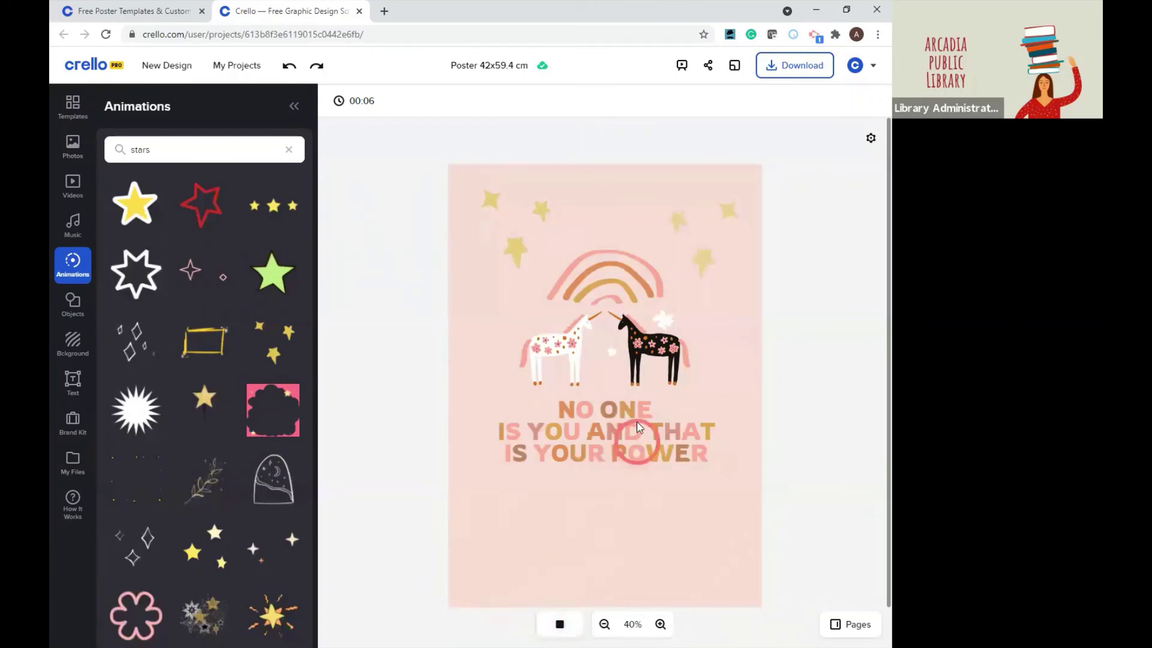
left_click(529, 222)
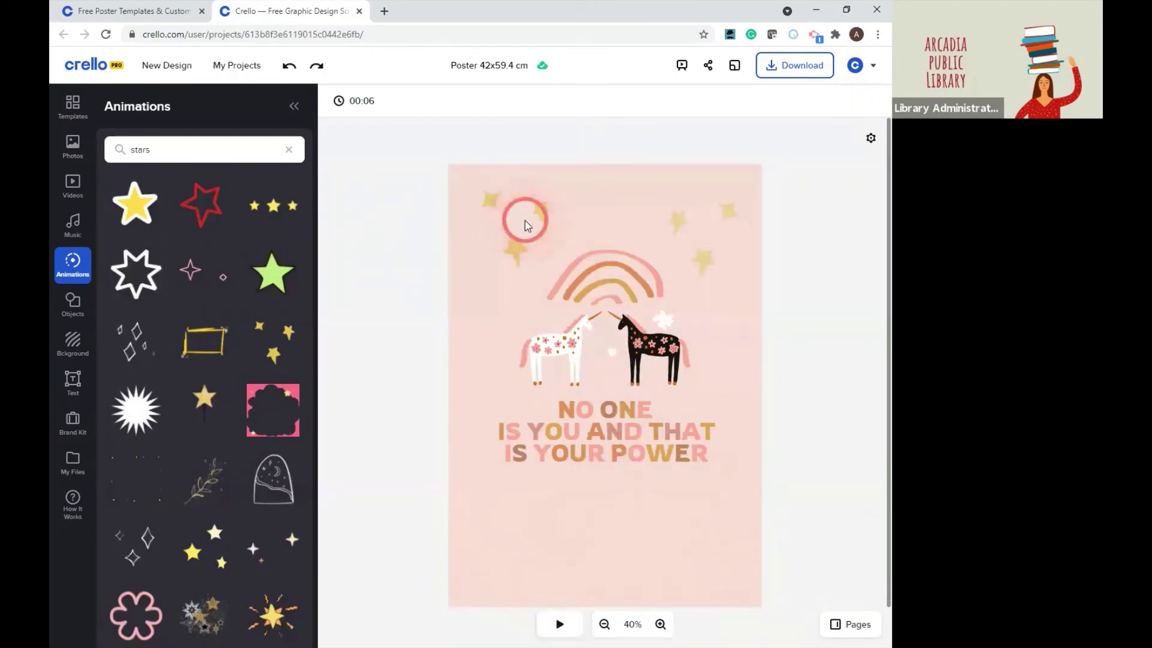
Delete both groups of gold stars from the poster
left_click(493, 195)
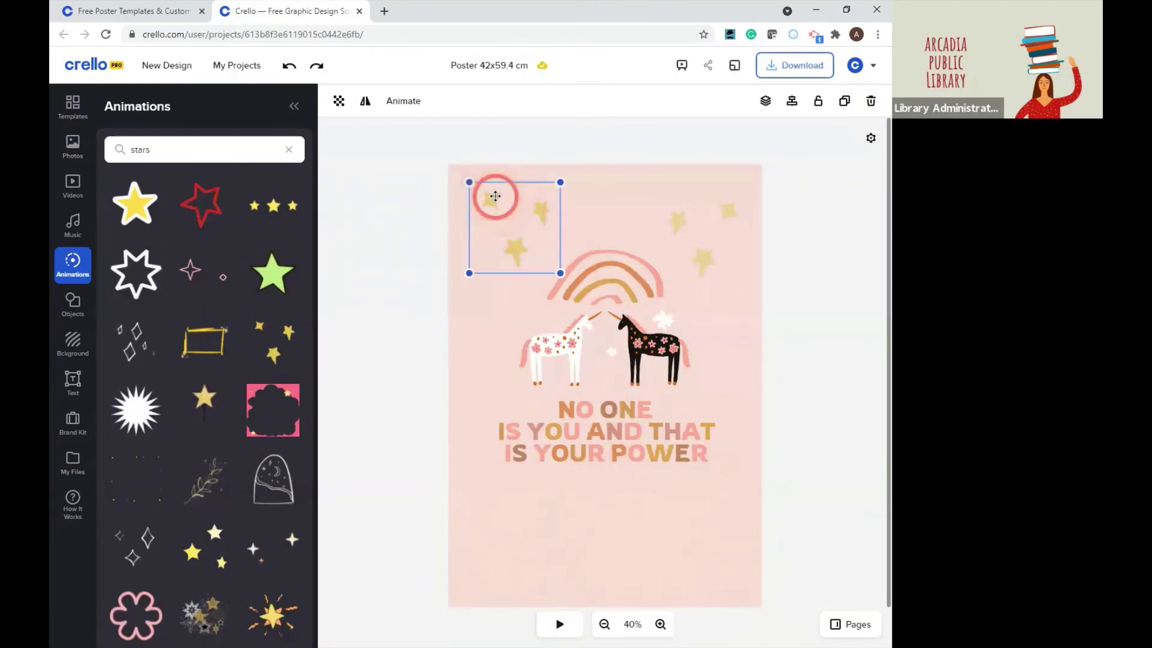
left_click(705, 226)
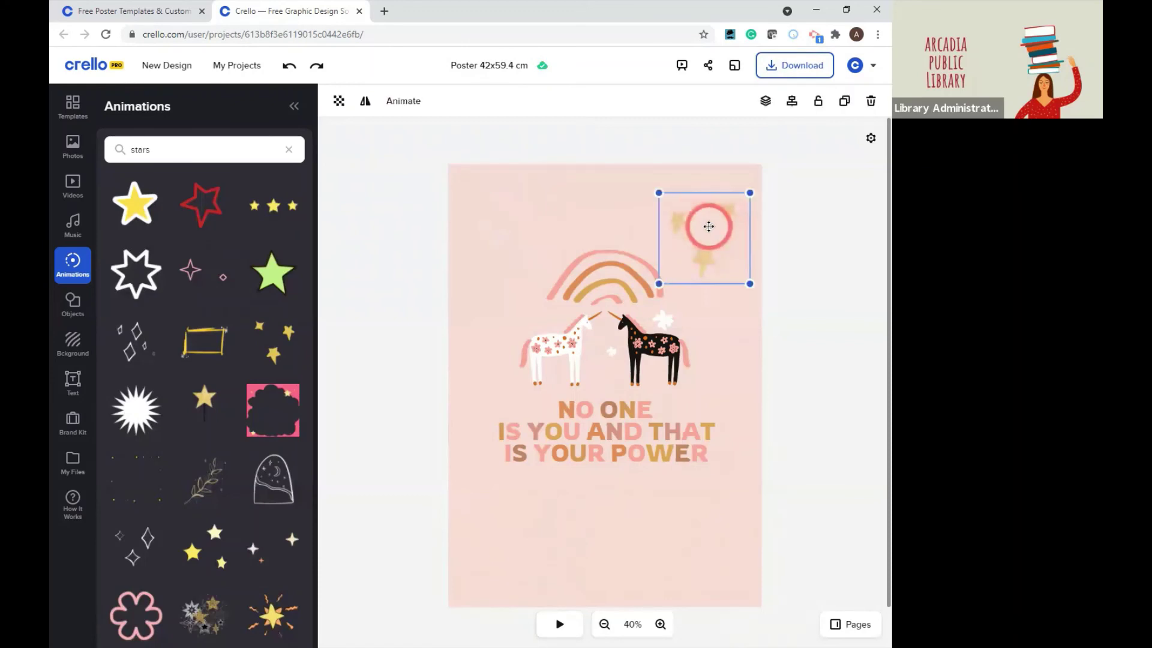
left_click(705, 226)
Apply the Scale animation to the rainbow and unicorns graphic with a delay of 0.5 s and preview it
left_click(638, 271)
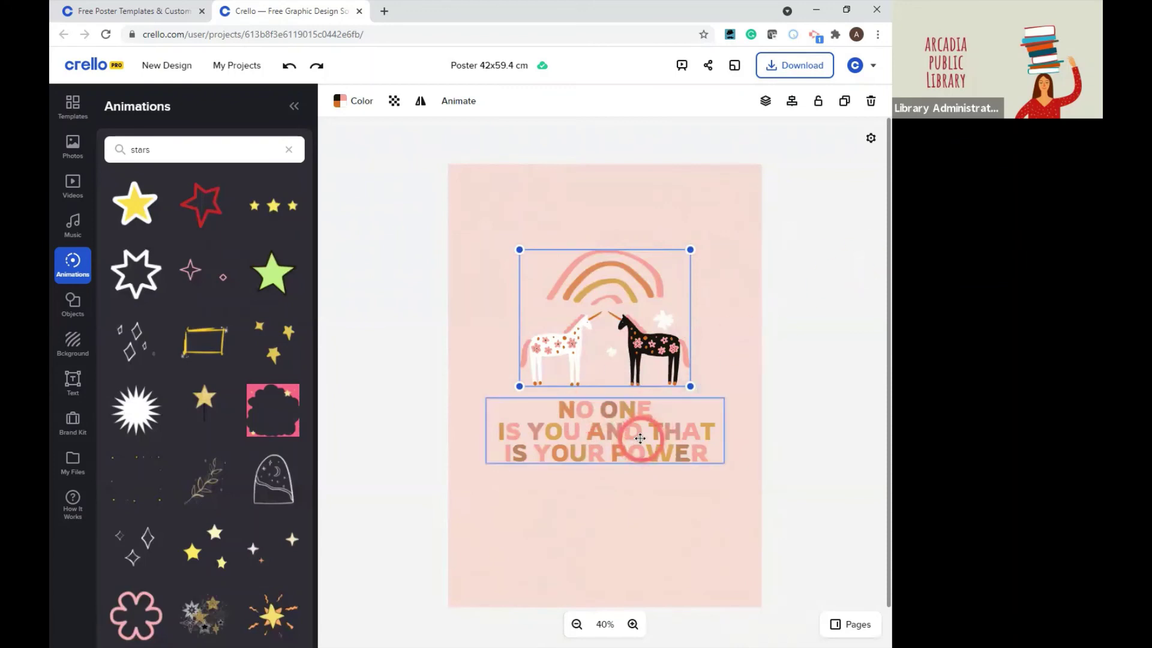
left_click(640, 440)
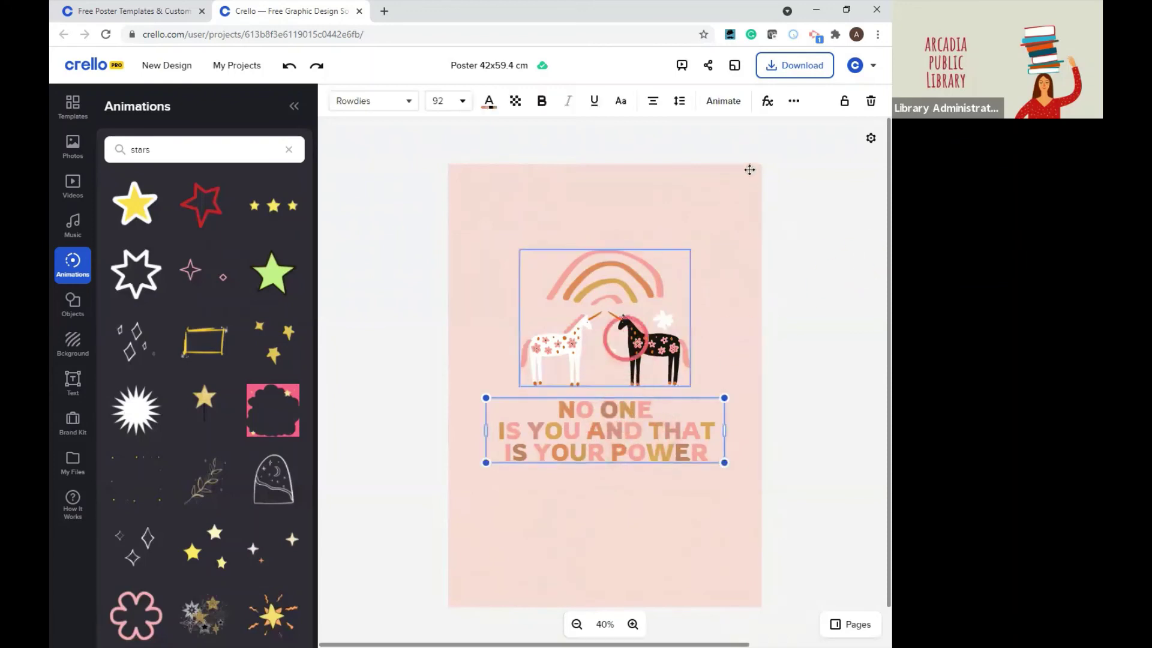
left_click(724, 101)
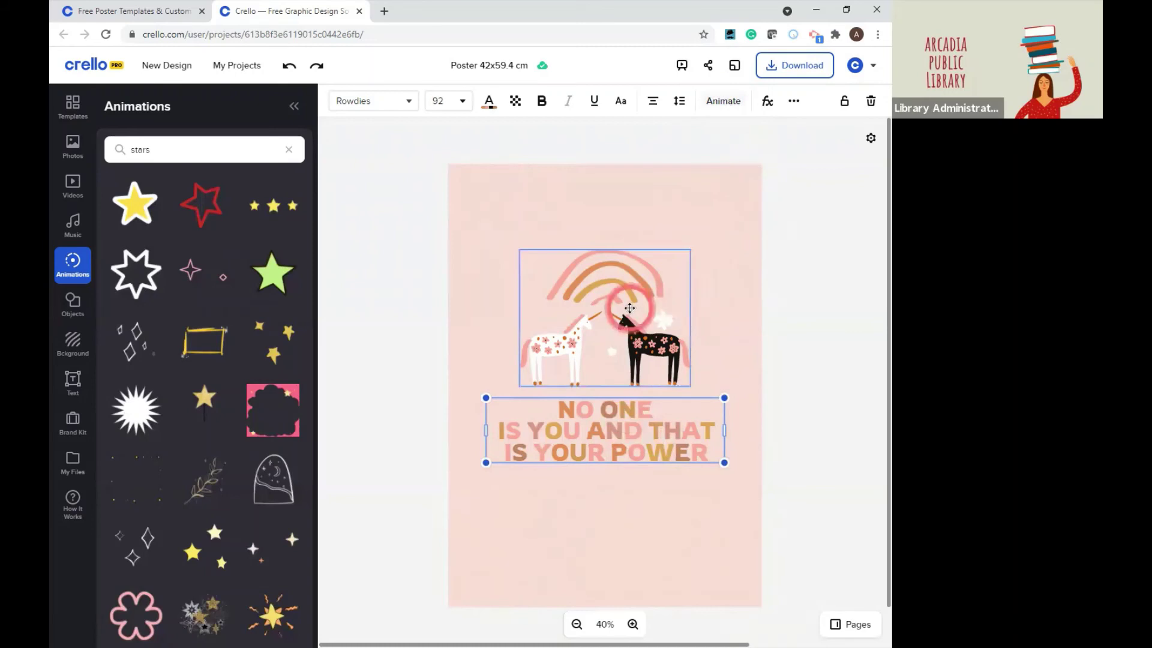
left_click(622, 303)
left_click(461, 106)
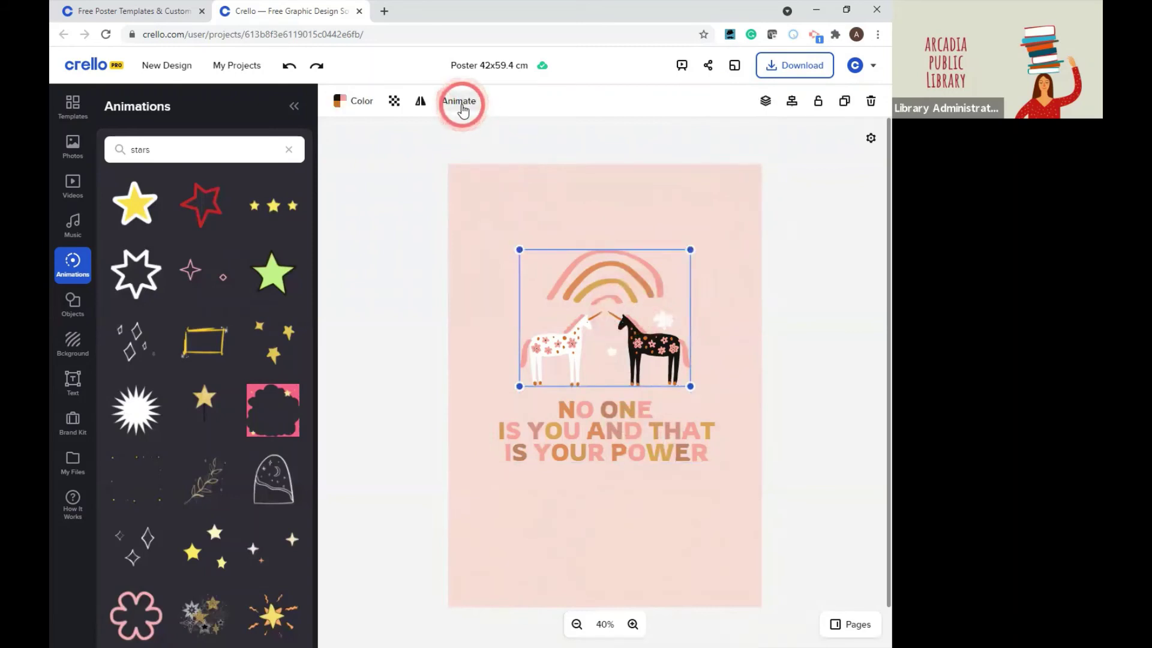
left_click(316, 354)
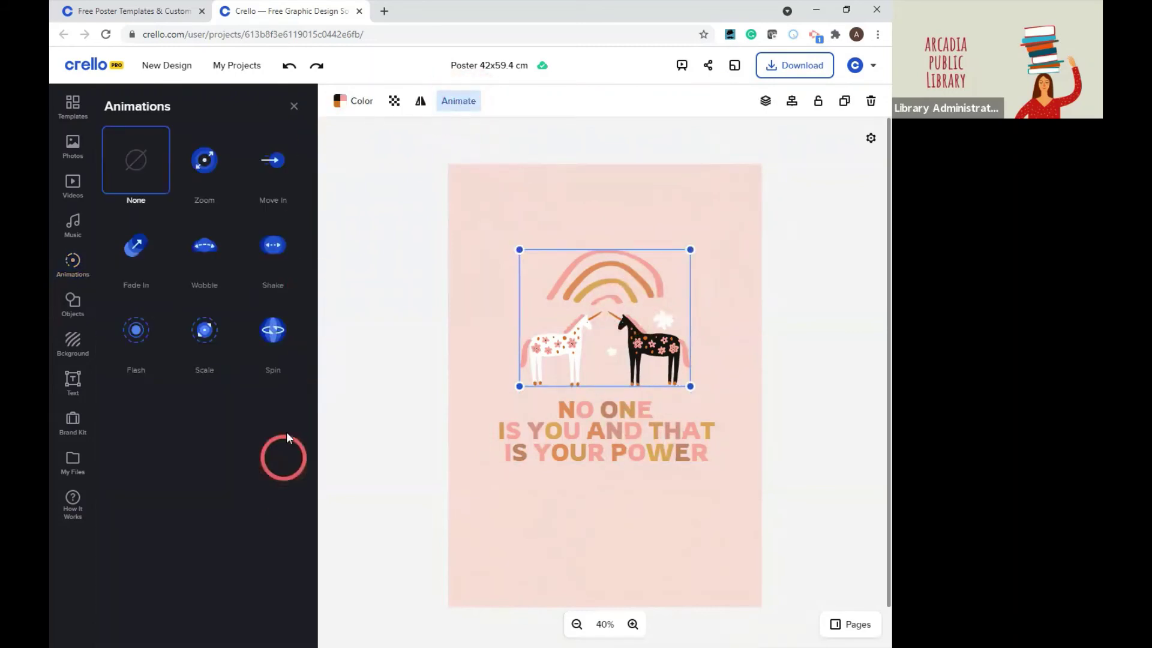
left_click(206, 340)
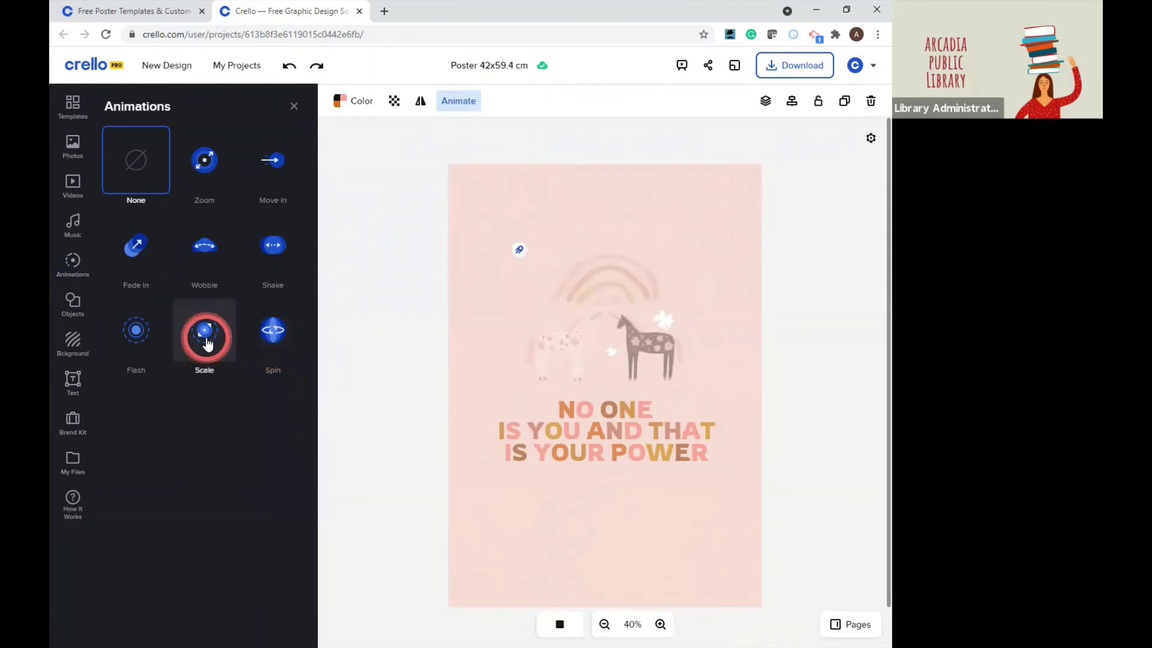
left_click(113, 309)
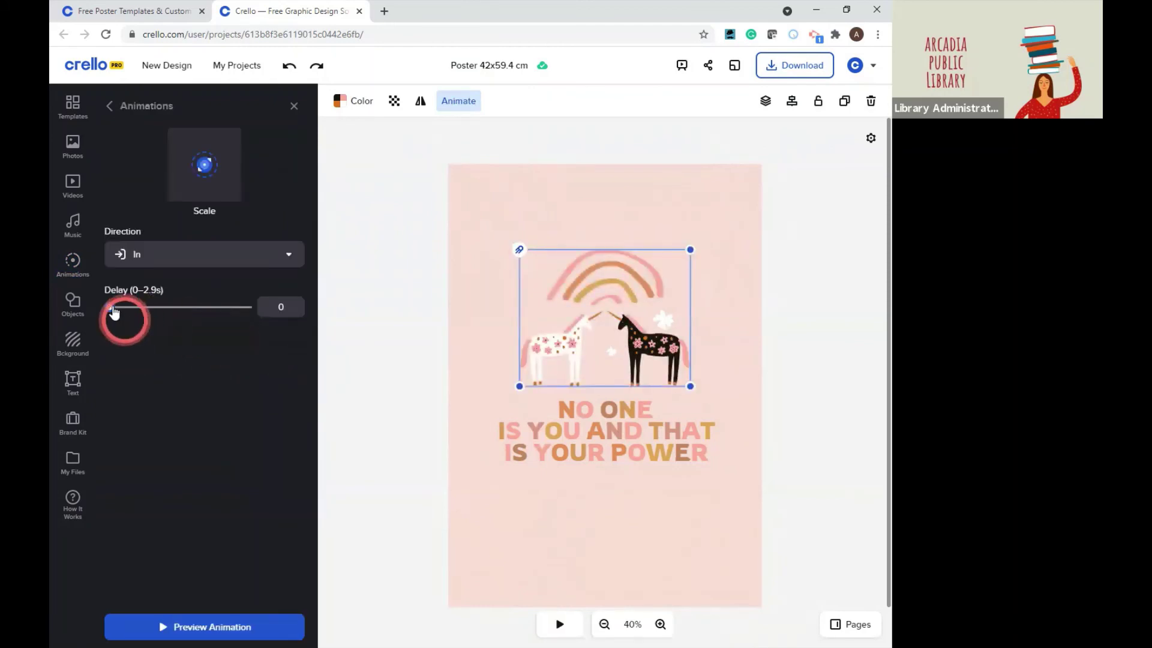
left_click_drag(111, 310, 127, 310)
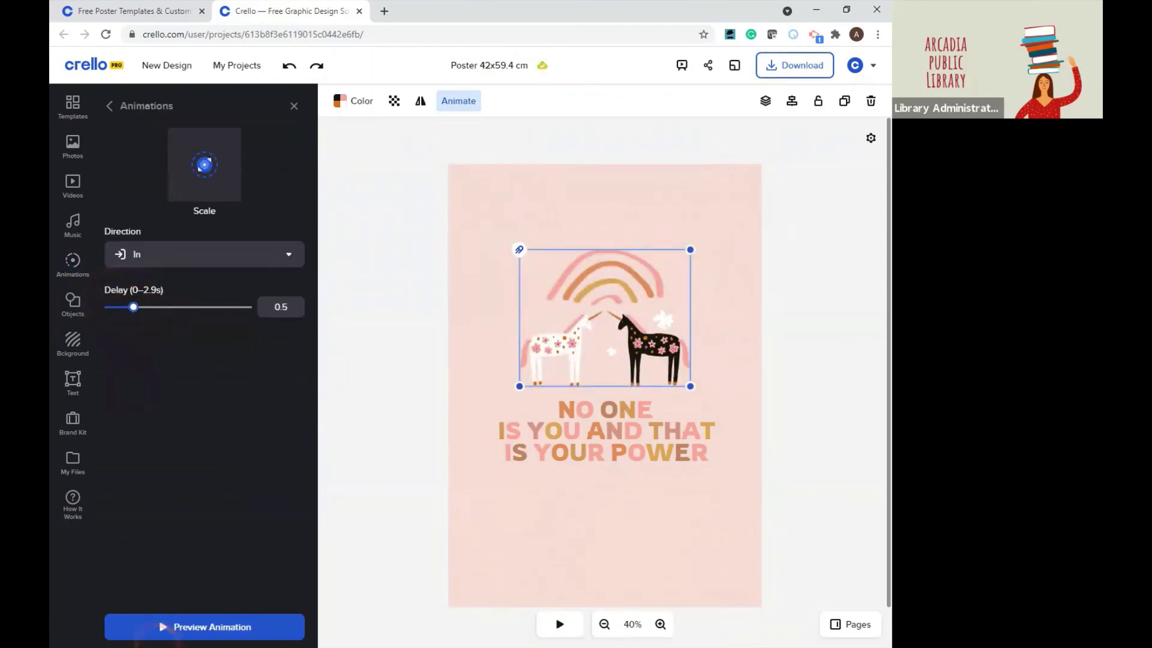
left_click(192, 627)
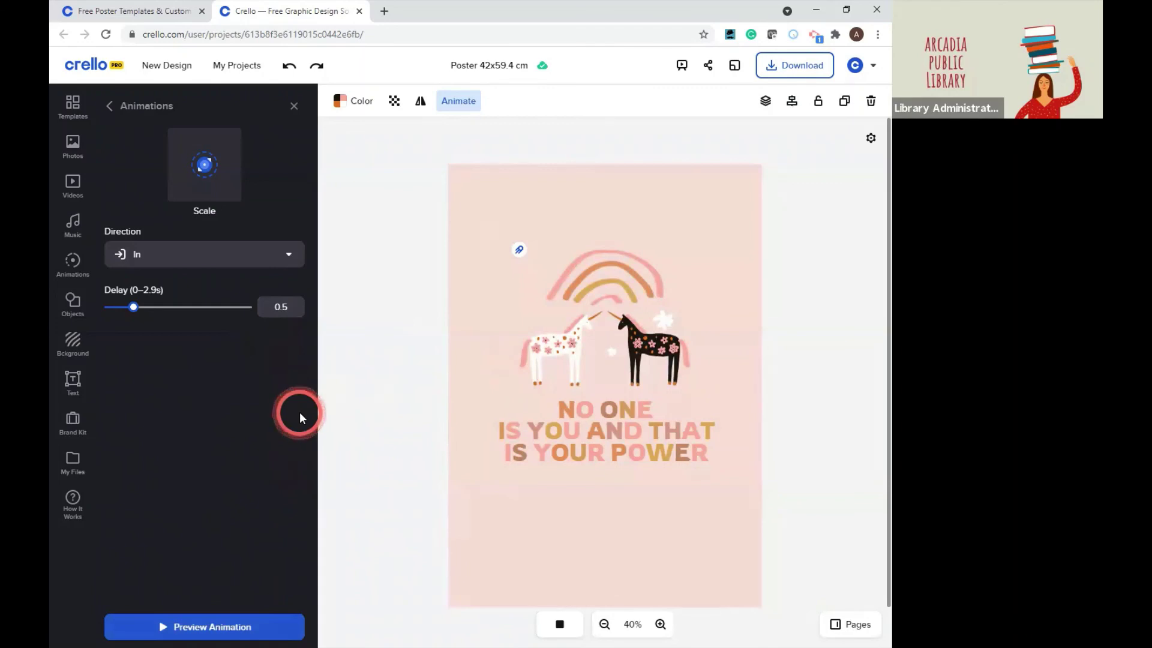
Try a 0.9 s delay for the graphic's Scale animation with a preview, and reduce it to 0.7 s
left_click_drag(134, 307, 152, 306)
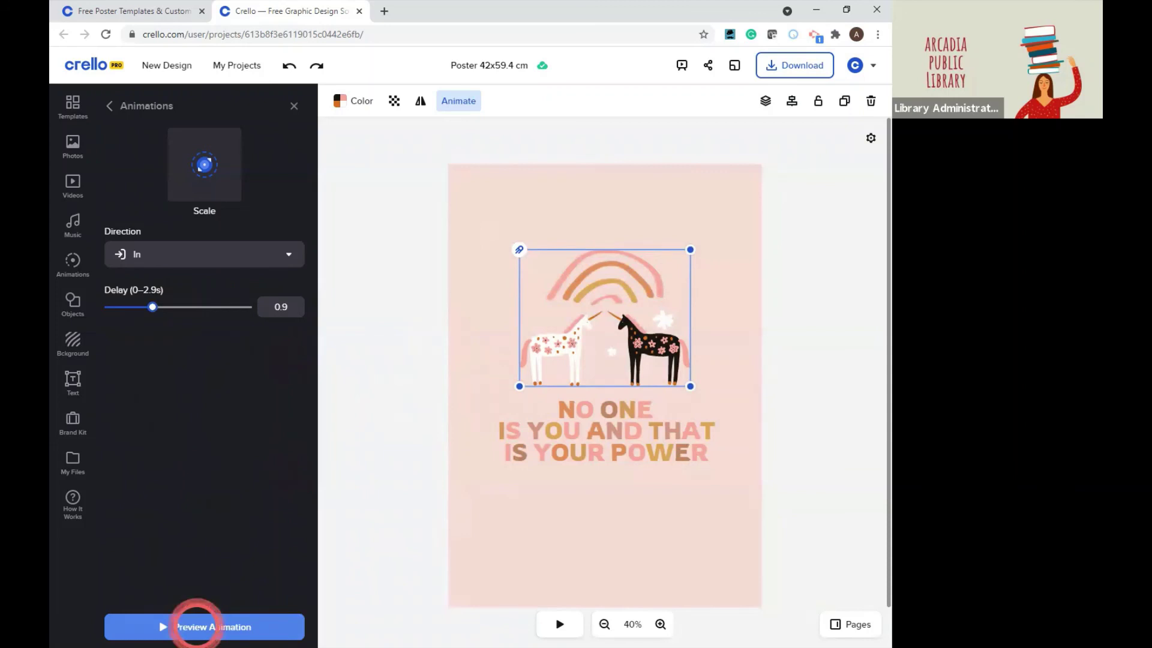
left_click(196, 626)
left_click_drag(153, 307, 146, 309)
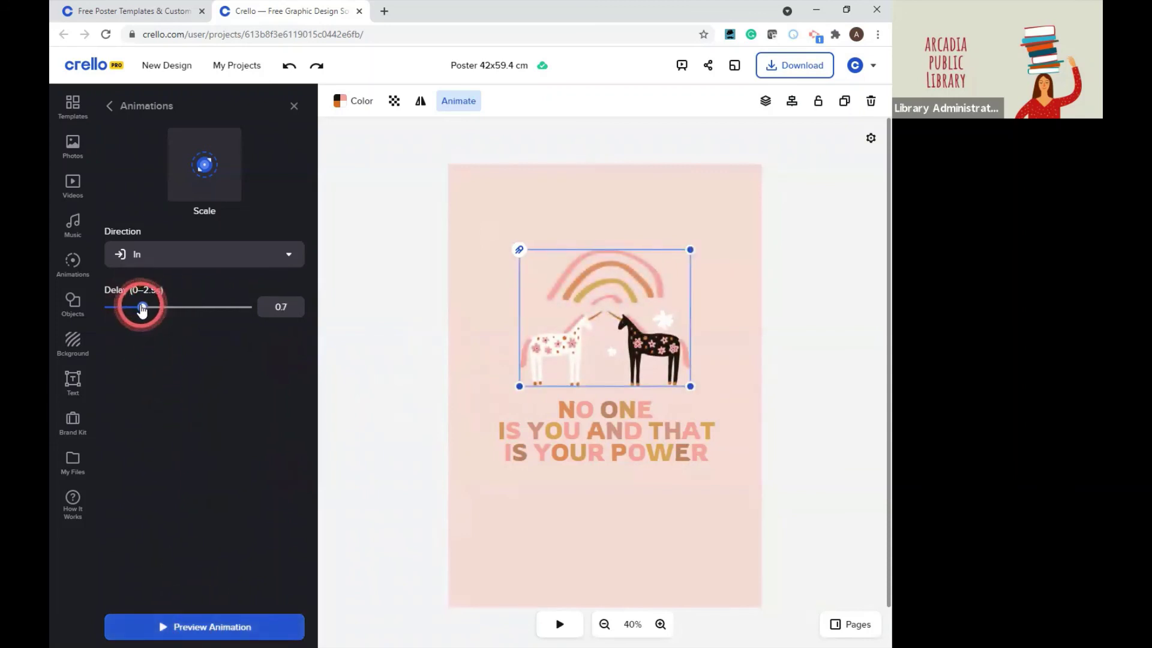
Set the Scale animation's delay to exactly 0.5 s and preview the result
left_click(293, 303)
type(".5")
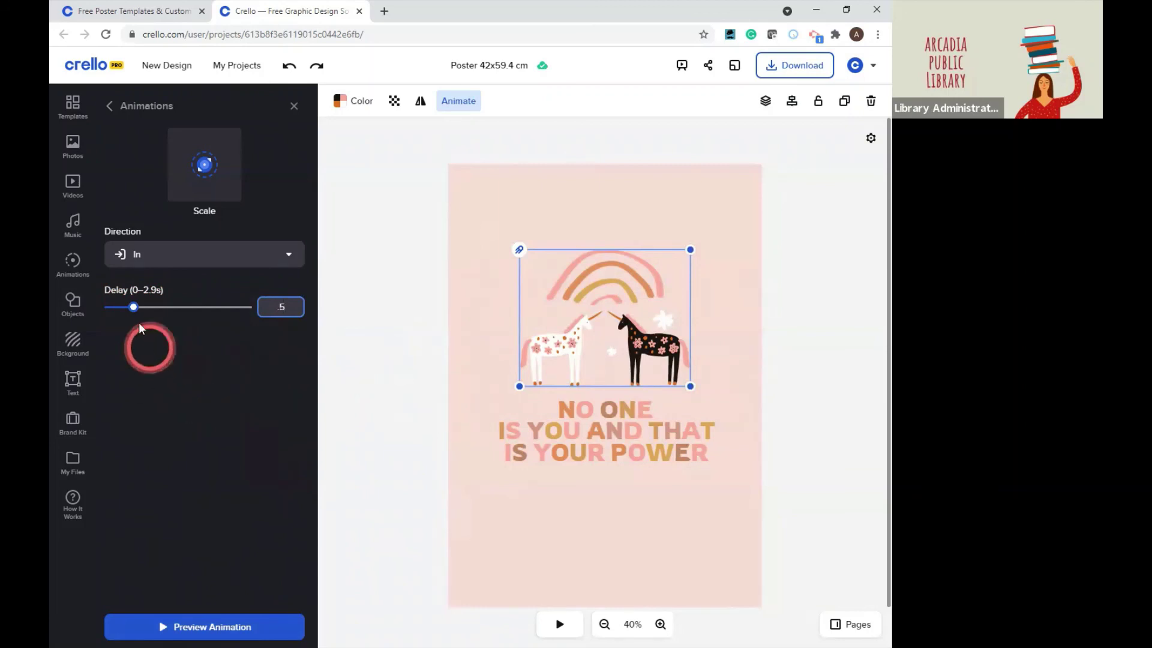
left_click(180, 626)
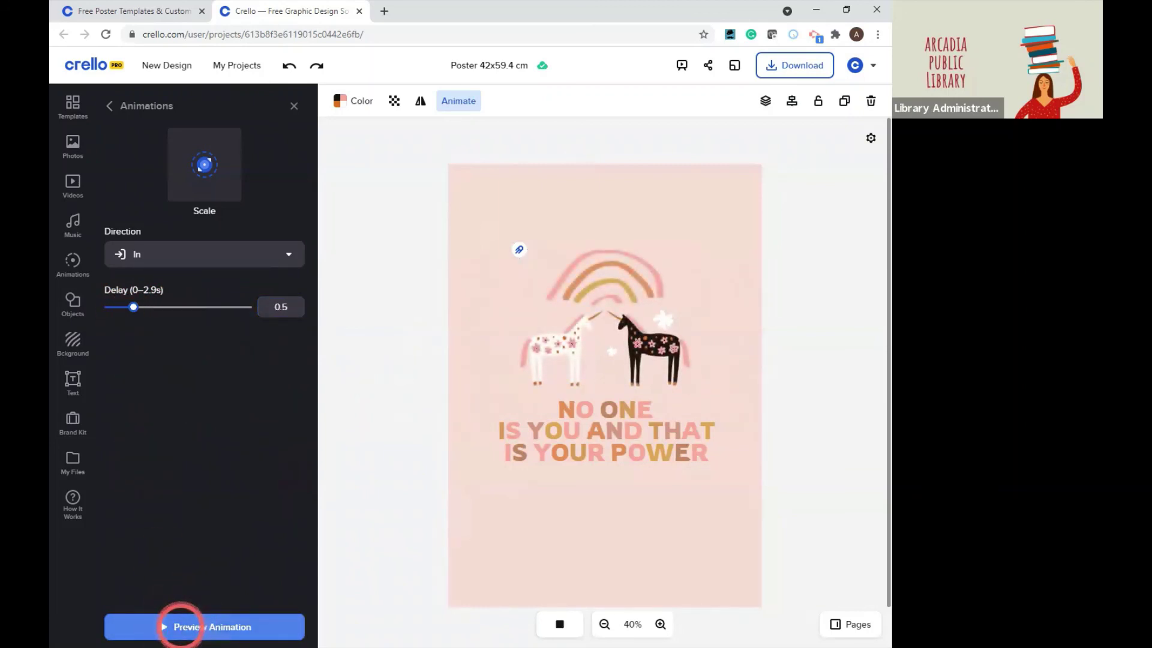
left_click(328, 458)
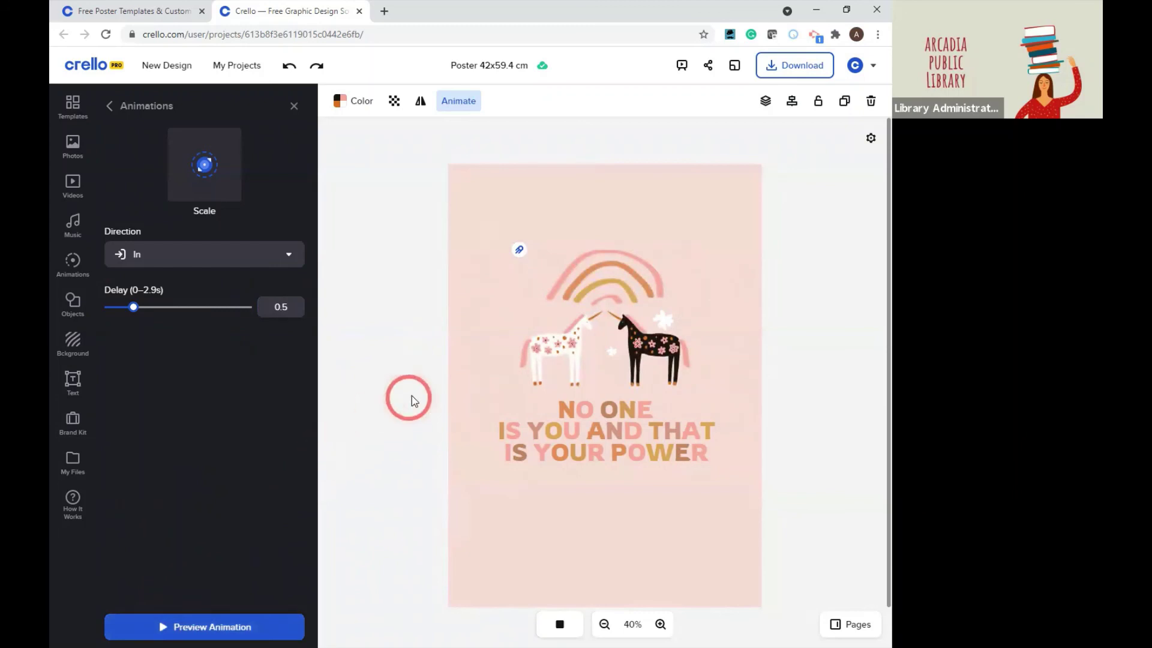
Return to the list of animation effects available for the rainbow and unicorns graphic
left_click(456, 104)
left_click(130, 108)
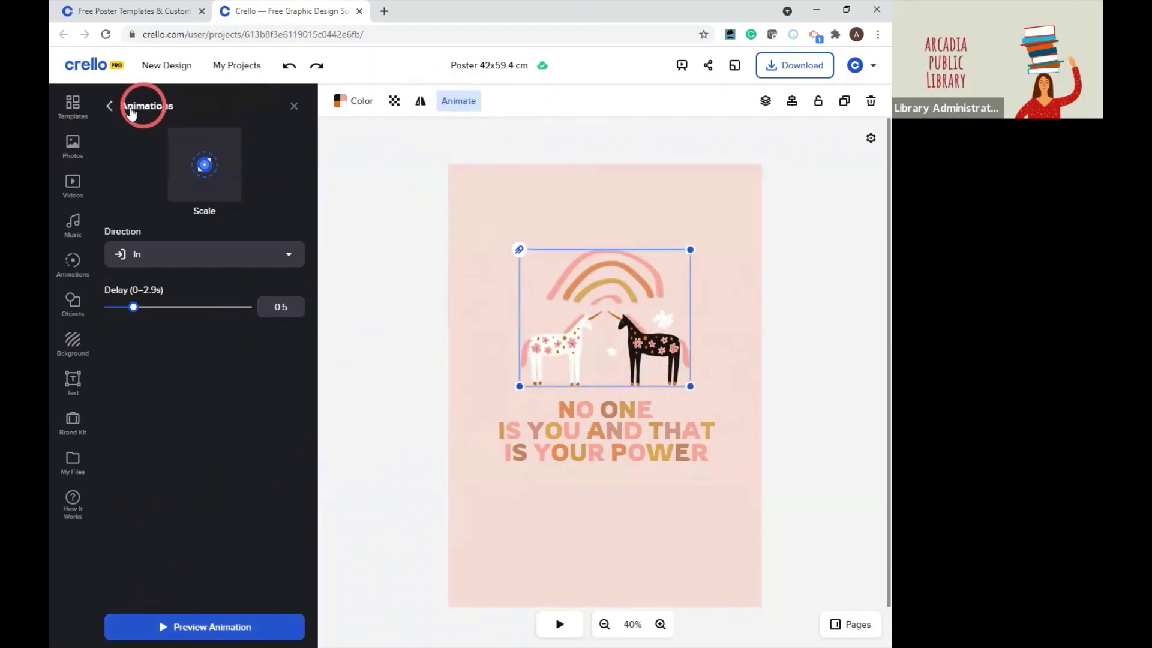
left_click(110, 107)
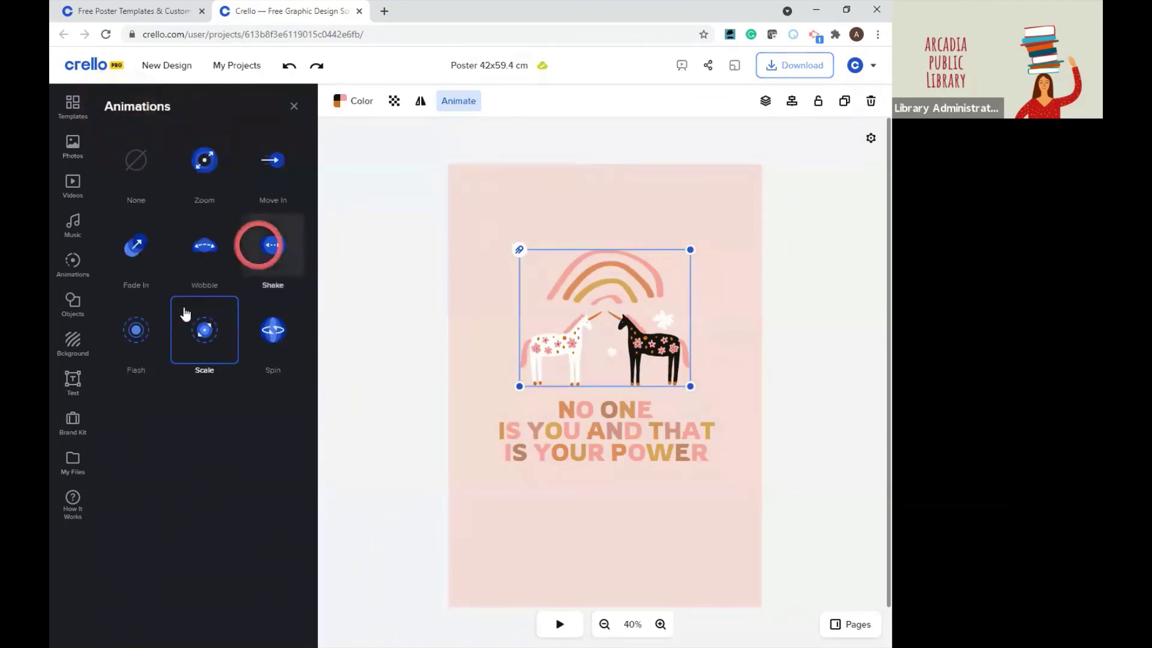